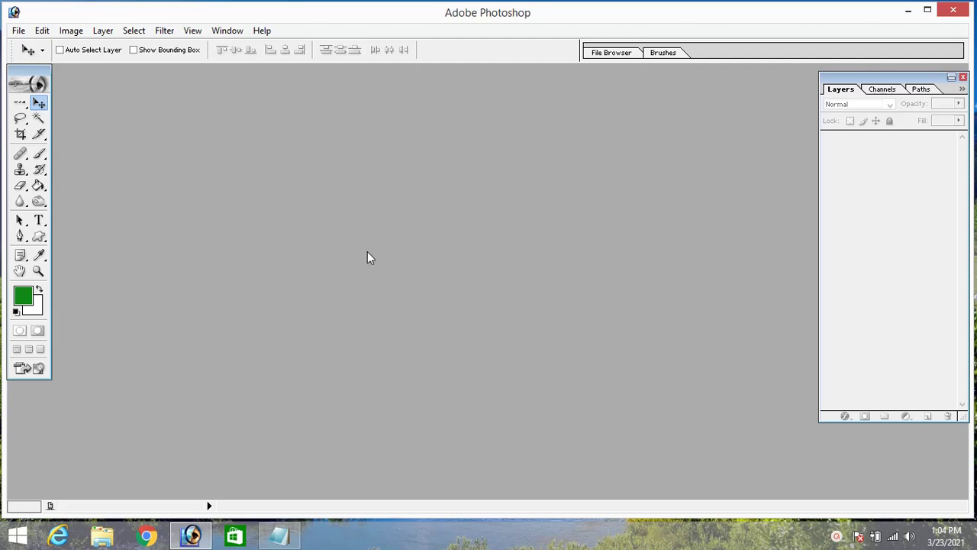
Create Untitled-1, a blank white 1280 × 720 RGB document from the HDTV preset
key(ctrl+n)
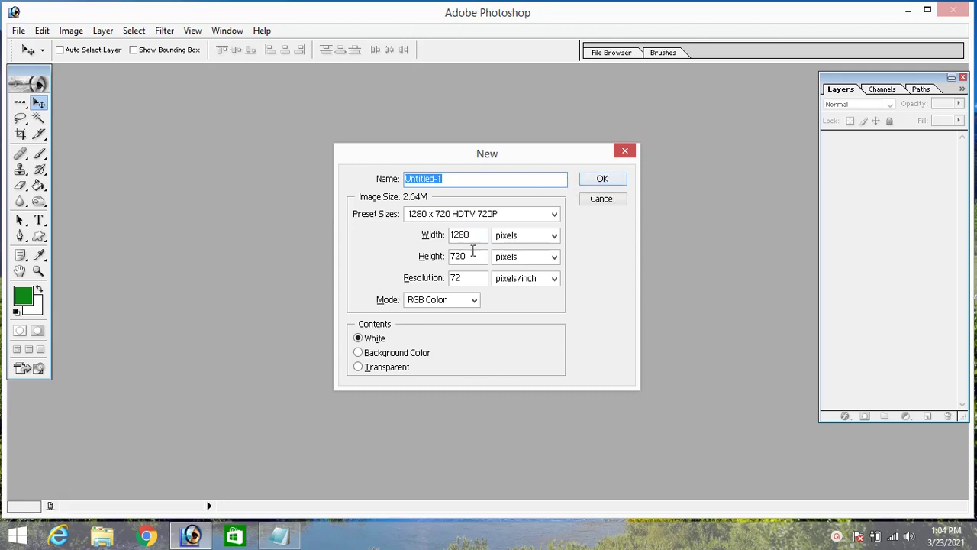
click(605, 181)
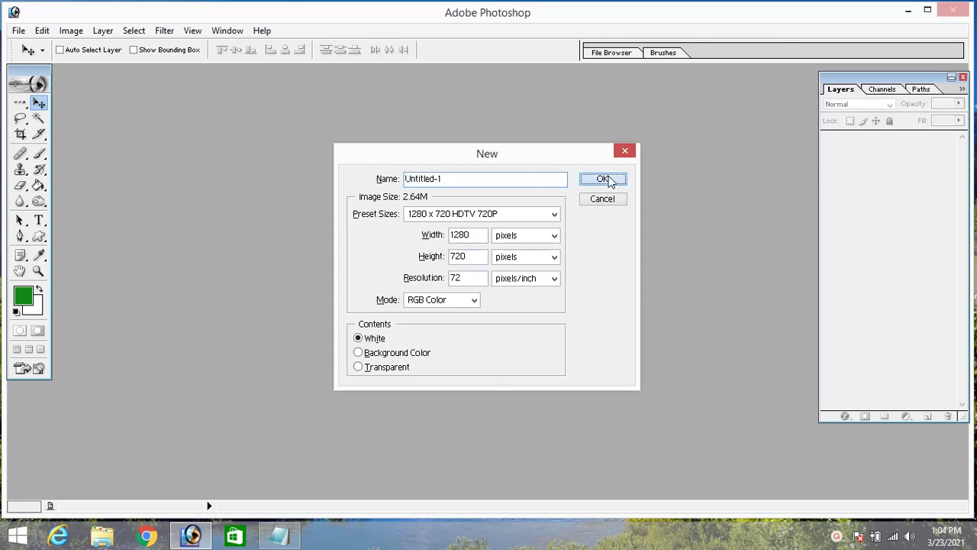
drag(440, 83, 545, 96)
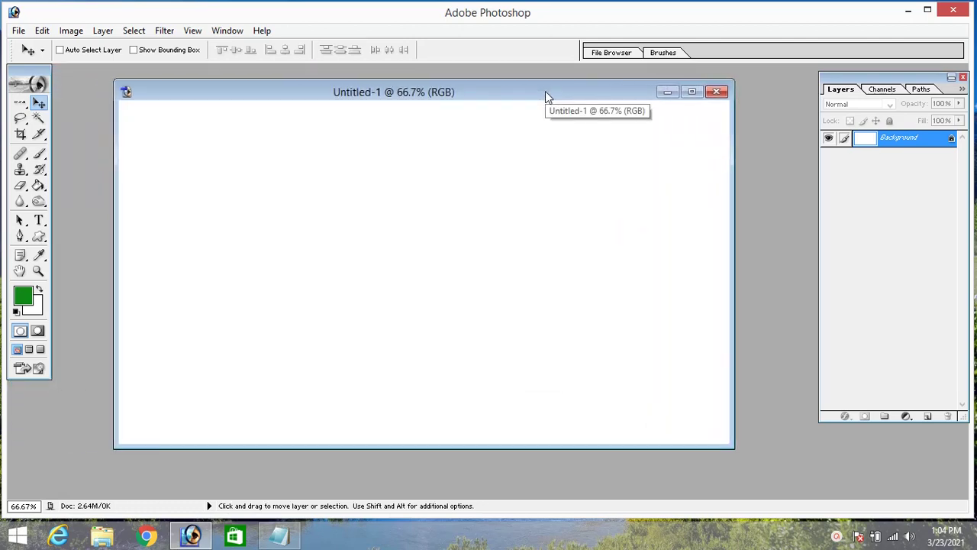
click(18, 30)
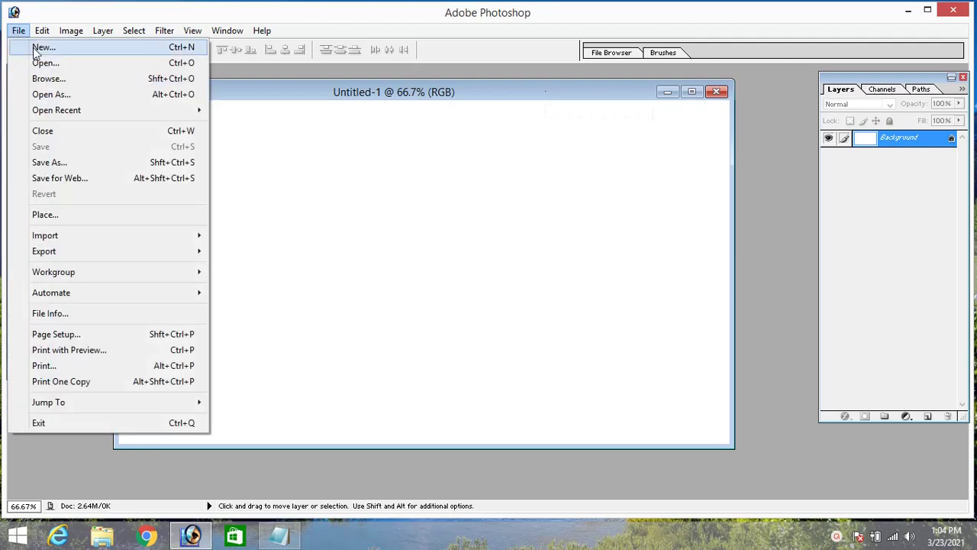
click(38, 45)
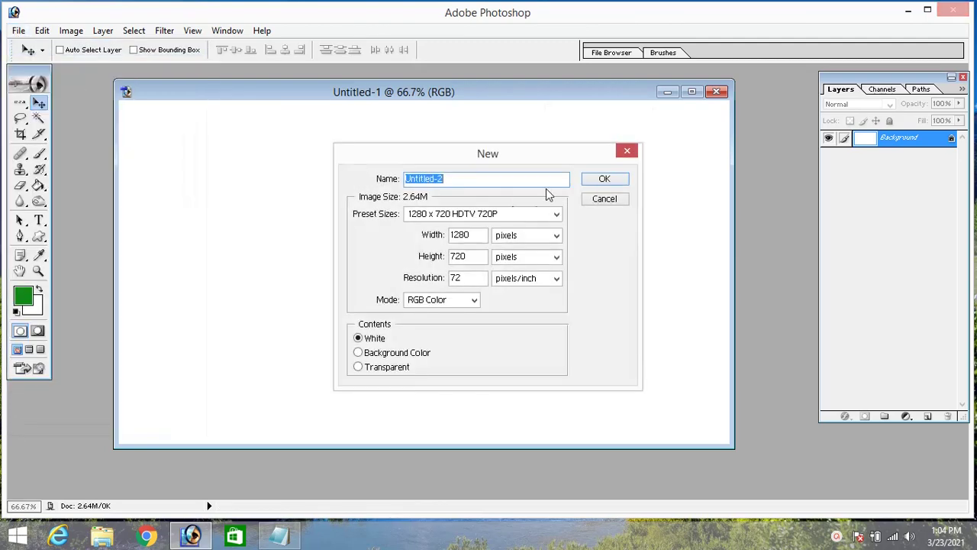
click(600, 206)
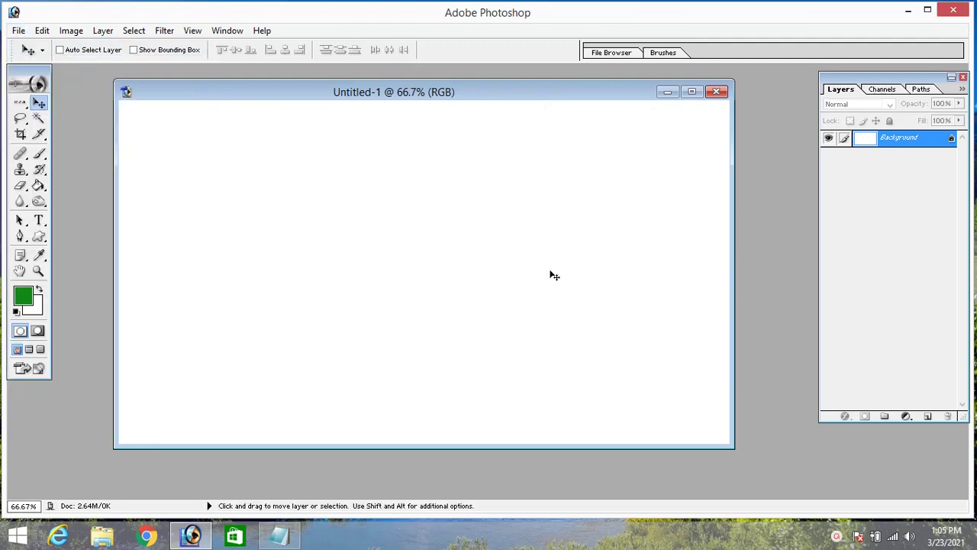
drag(477, 89, 507, 103)
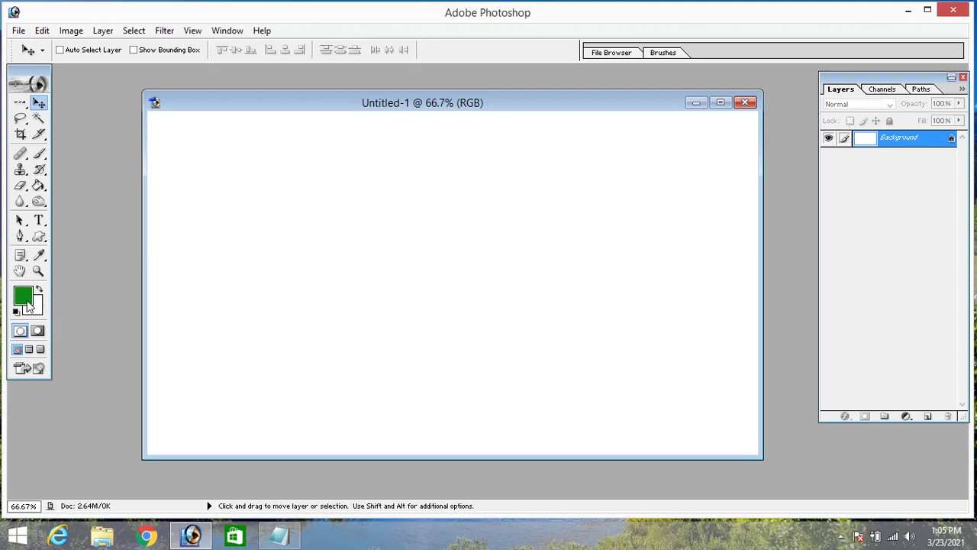
Type the green heading 'HAPPY HOLI' on the canvas and move it toward the centre
click(39, 221)
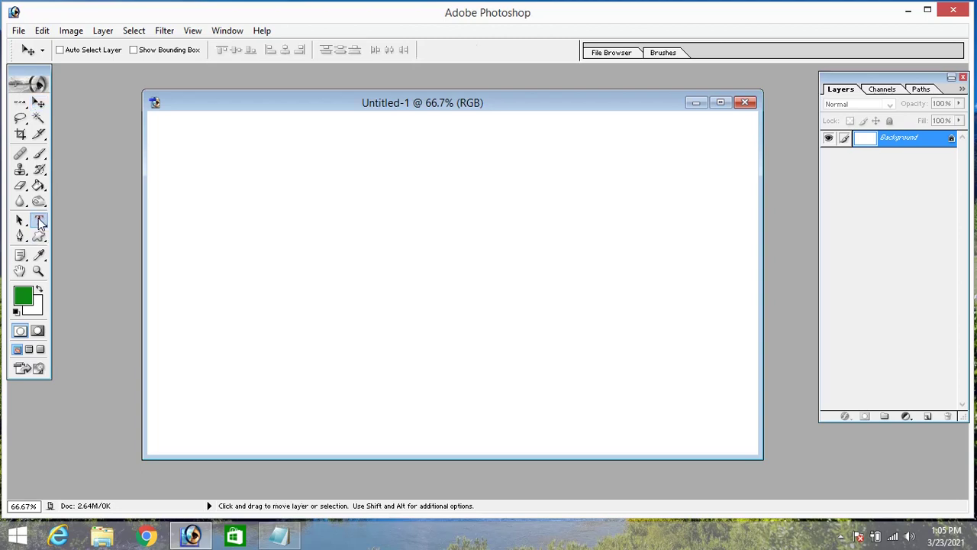
click(328, 276)
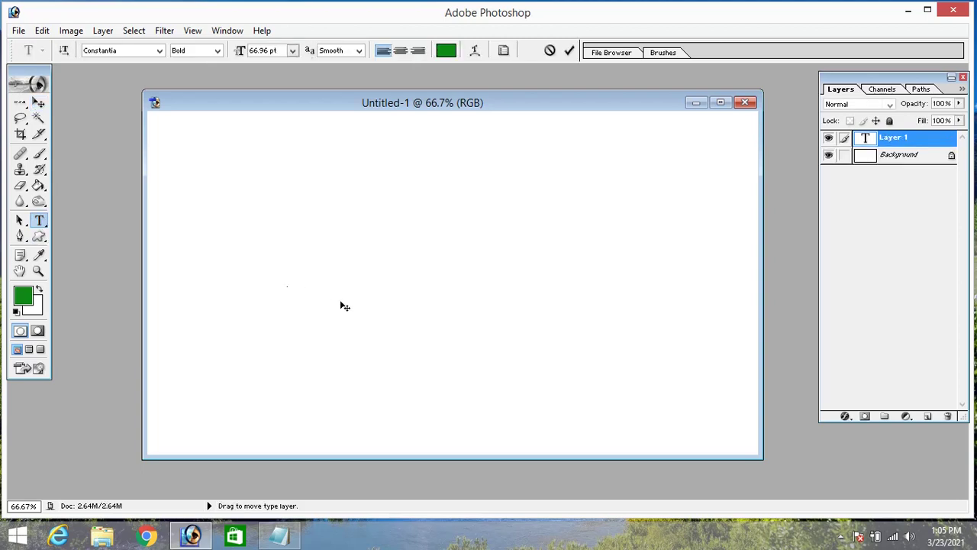
text(HA)
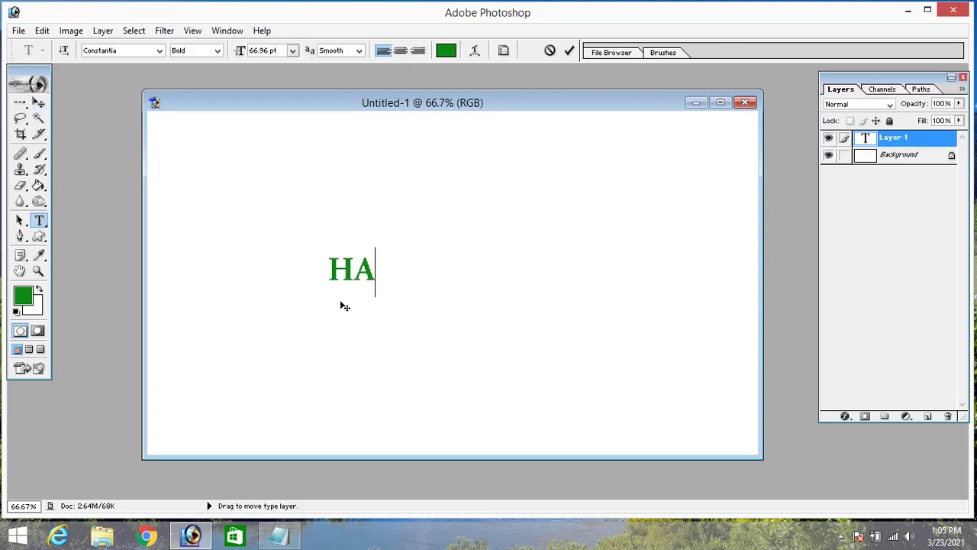
text(PPY)
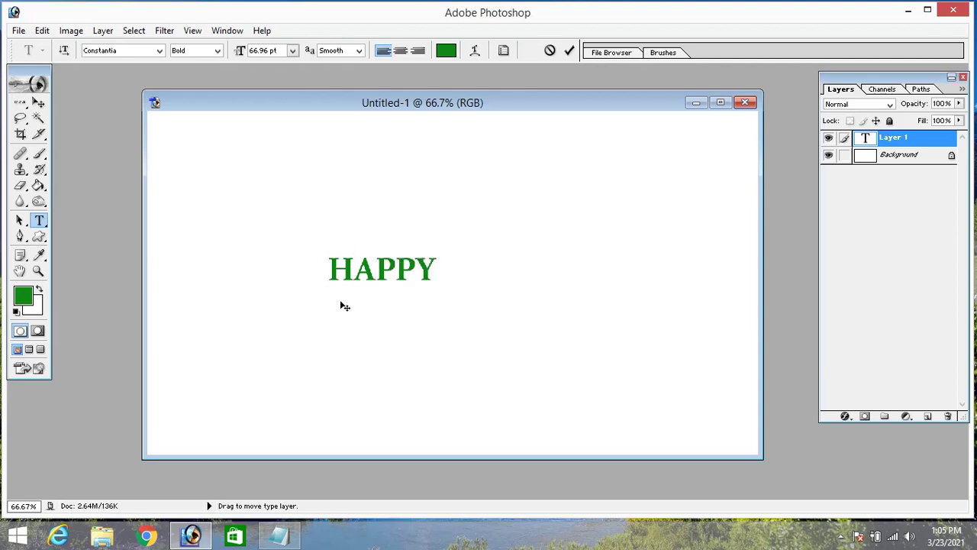
text( H)
text(OLI)
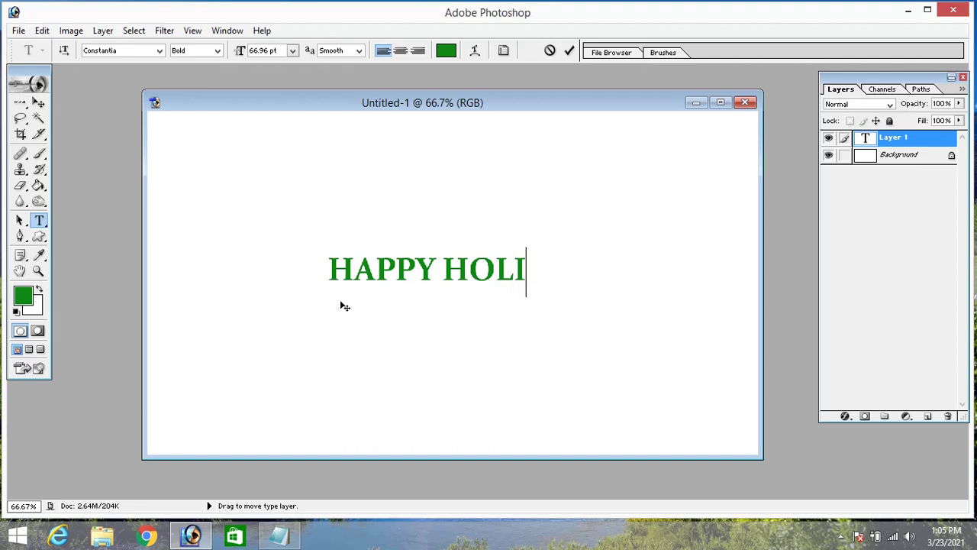
click(38, 102)
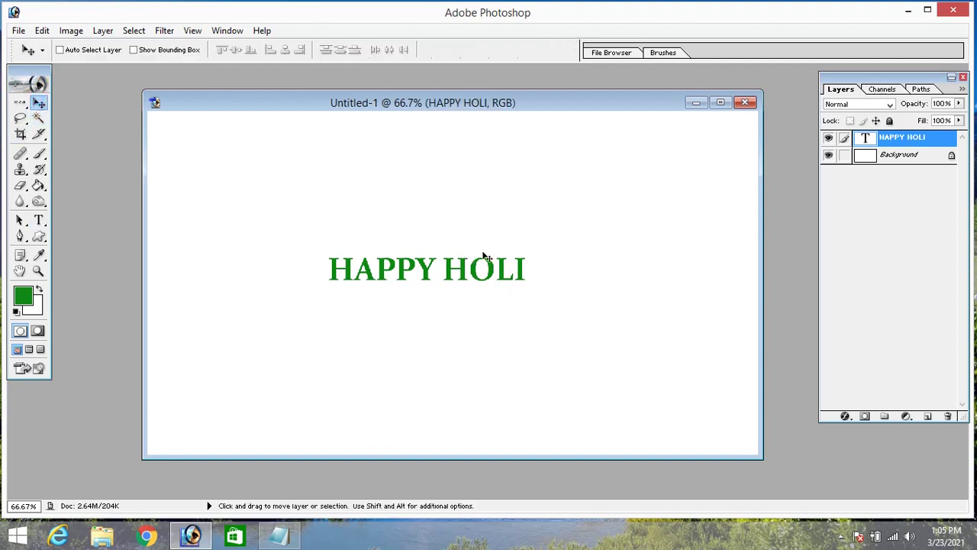
drag(463, 270, 495, 277)
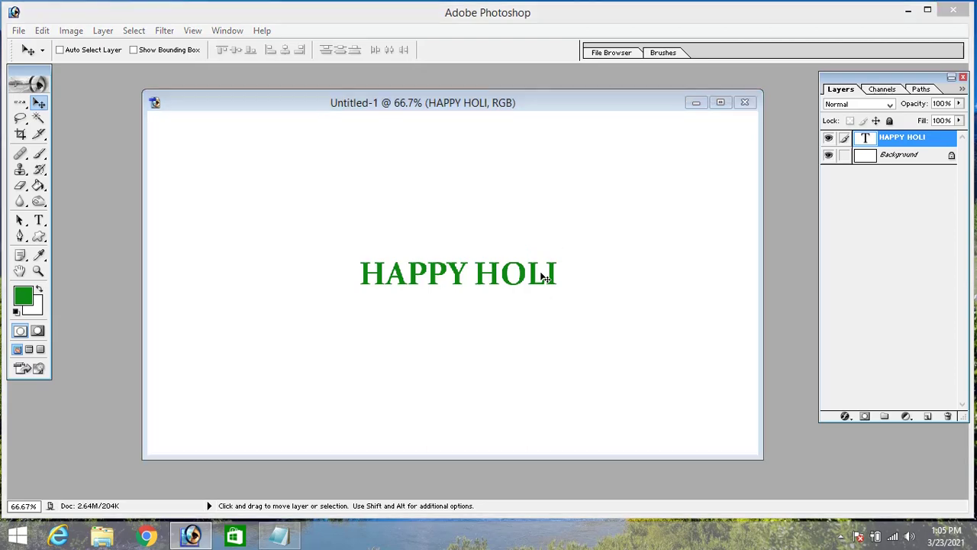
key(ctrl+o)
Open 02.png from the Desktop's Holi files folder and drag its colour-bowl artwork into Untitled-1
click(334, 145)
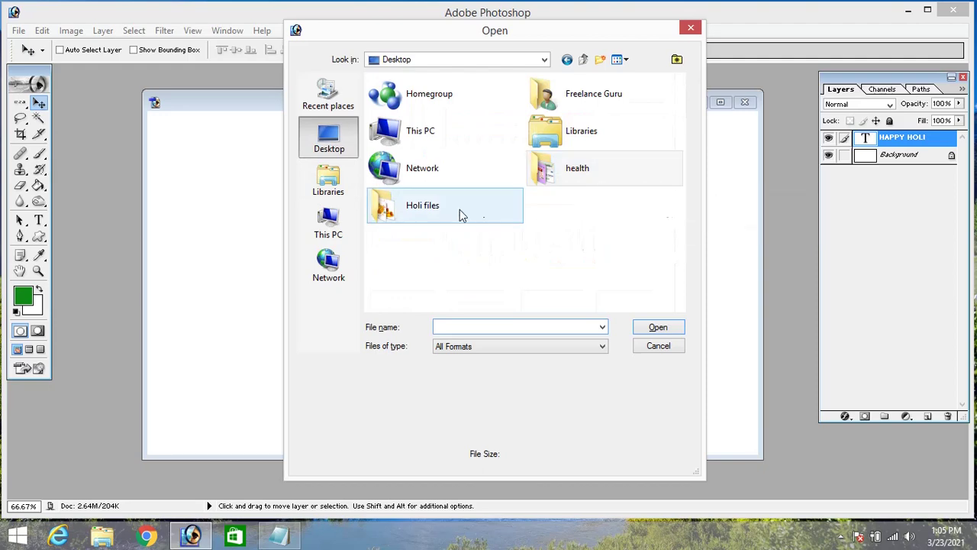
double_click(460, 213)
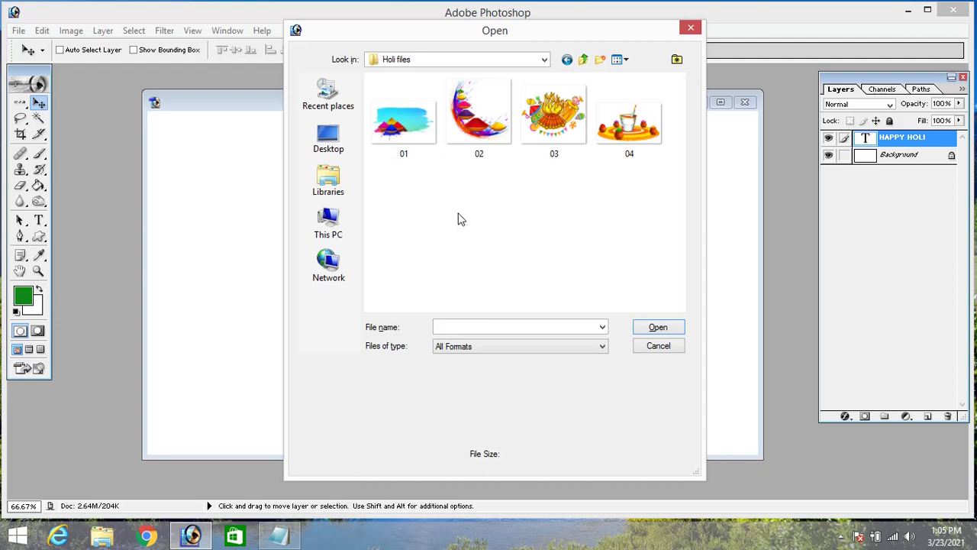
click(485, 151)
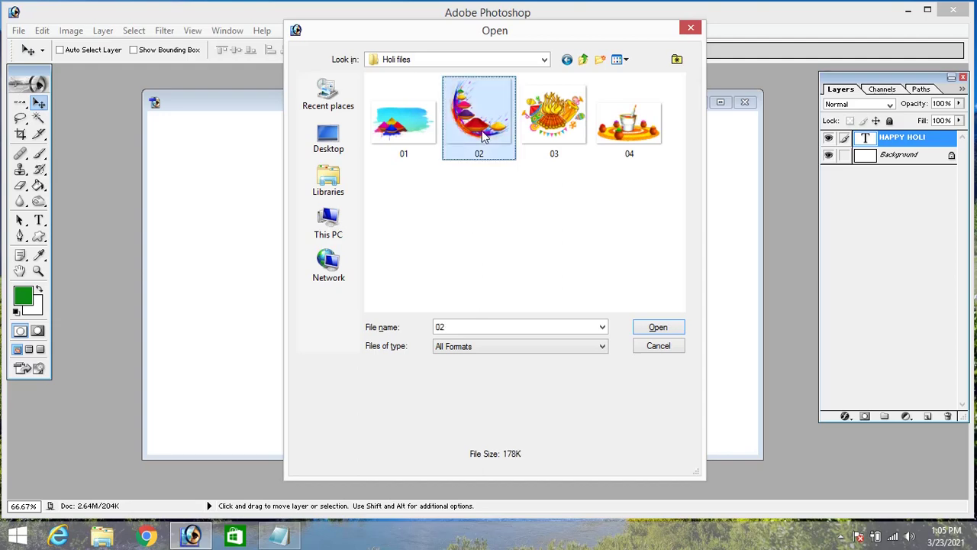
click(668, 331)
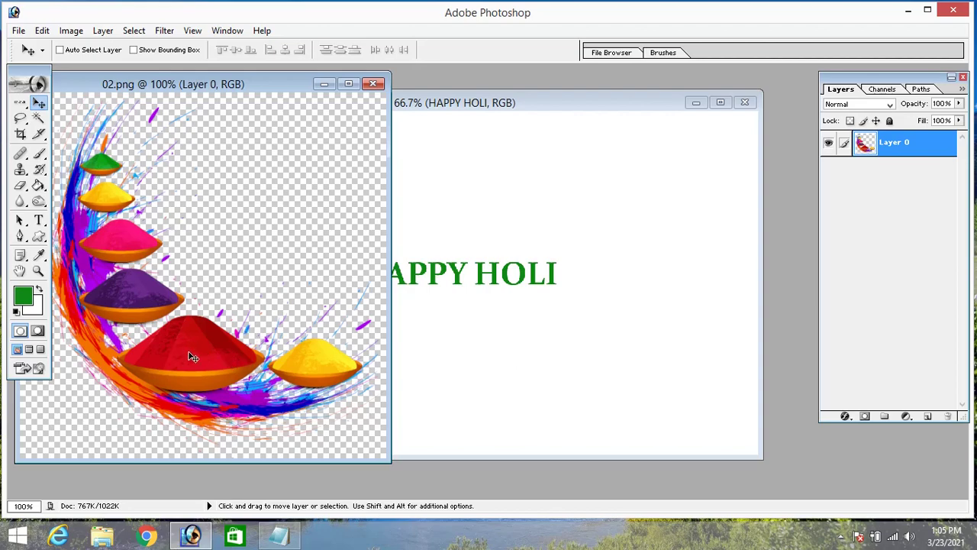
drag(192, 357, 429, 378)
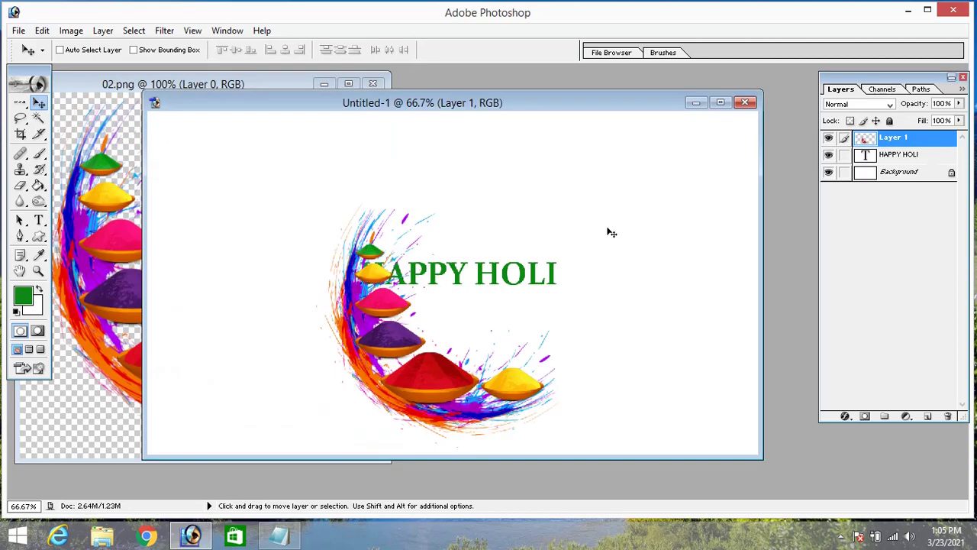
click(321, 84)
drag(439, 372, 332, 328)
Enlarge the colour-bowl artwork and position it along the card's left edge
key(ctrl+t)
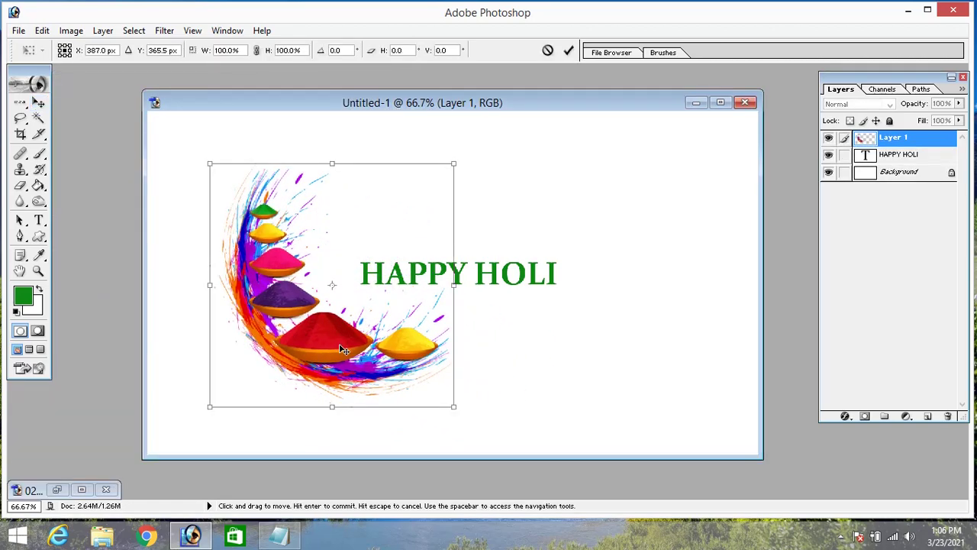
drag(454, 164, 547, 133)
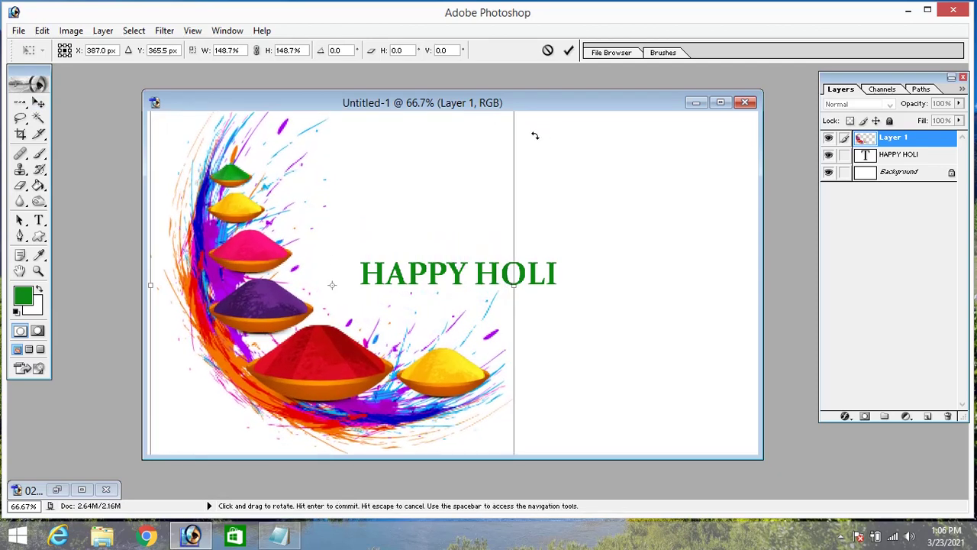
key(Return)
drag(262, 378, 245, 381)
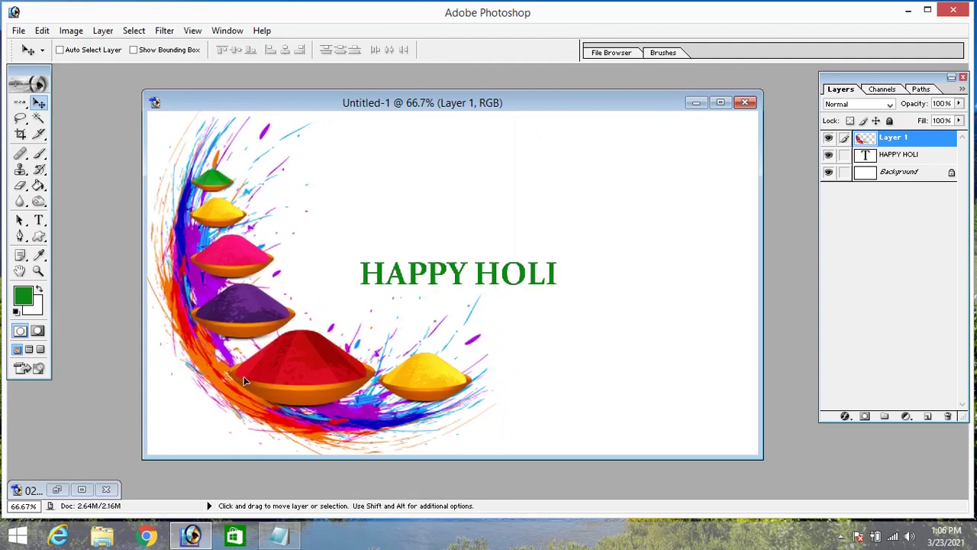
key(Up)
key(Up)
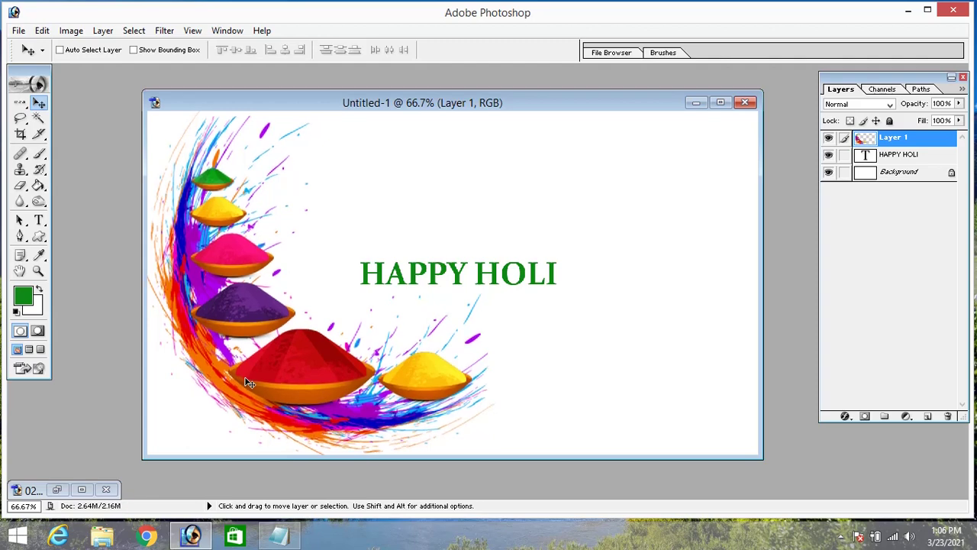
key(Up)
key(Up)
key(Up)
key(Up)
key(Up)
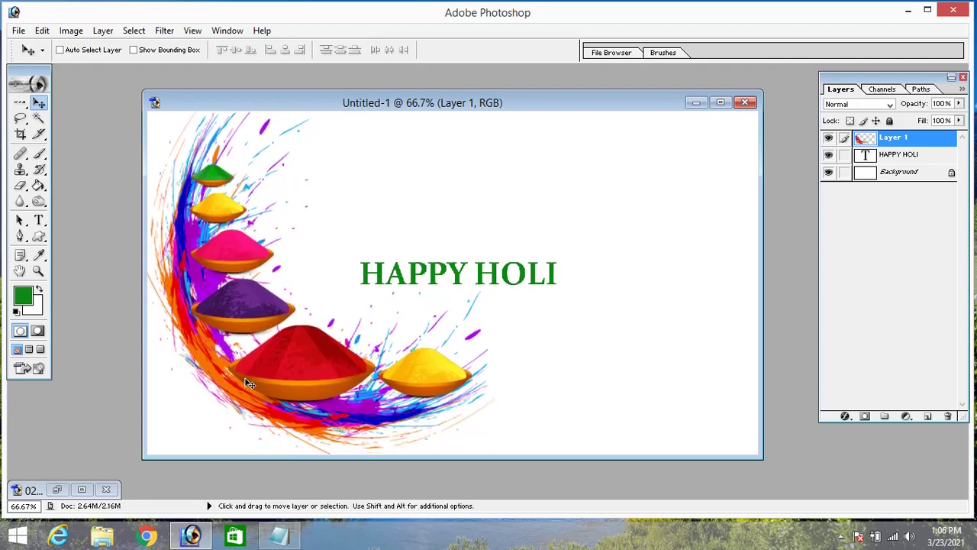
key(Down)
Select the HAPPY HOLI text layer and move the heading to the card's top right
right_click(498, 283)
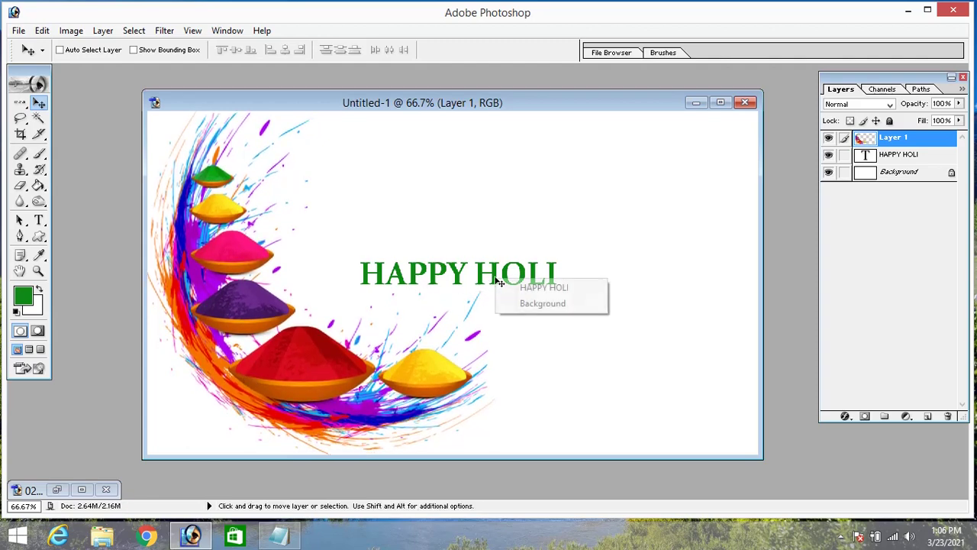
click(513, 284)
mouse_move(497, 288)
mouse_down()
mouse_move(520, 179)
mouse_move(618, 149)
mouse_up()
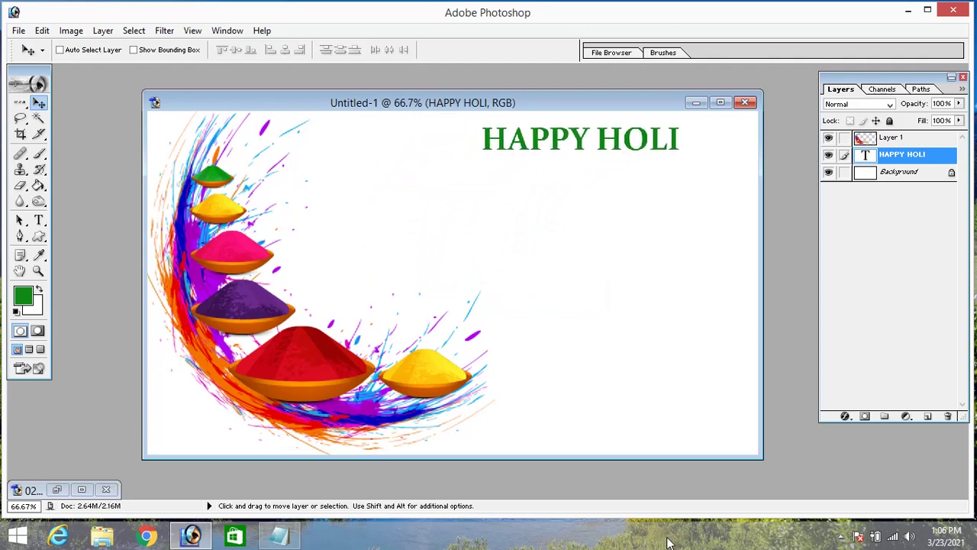
key(ctrl+o)
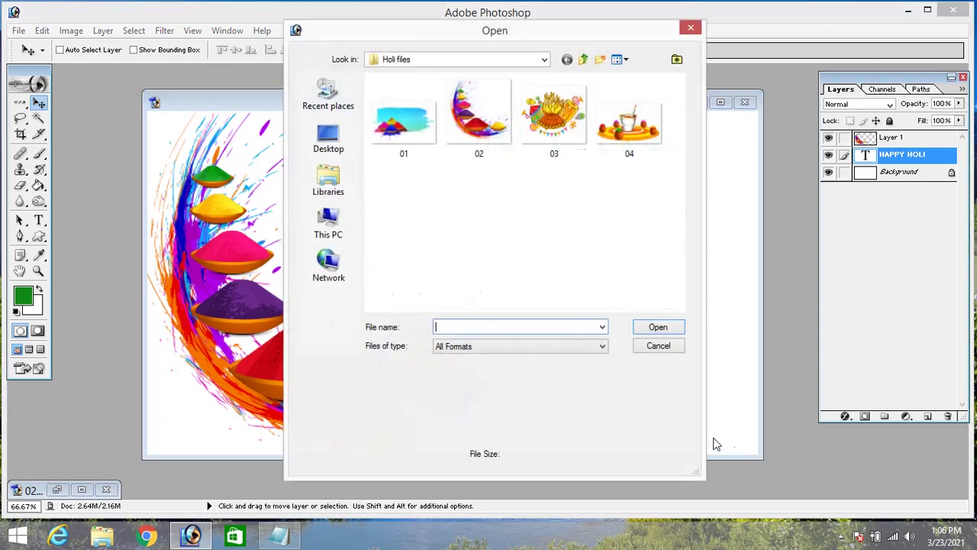
Open 04.png and drag the bucket-and-pots image into the card's bottom right as Layer 2
click(635, 138)
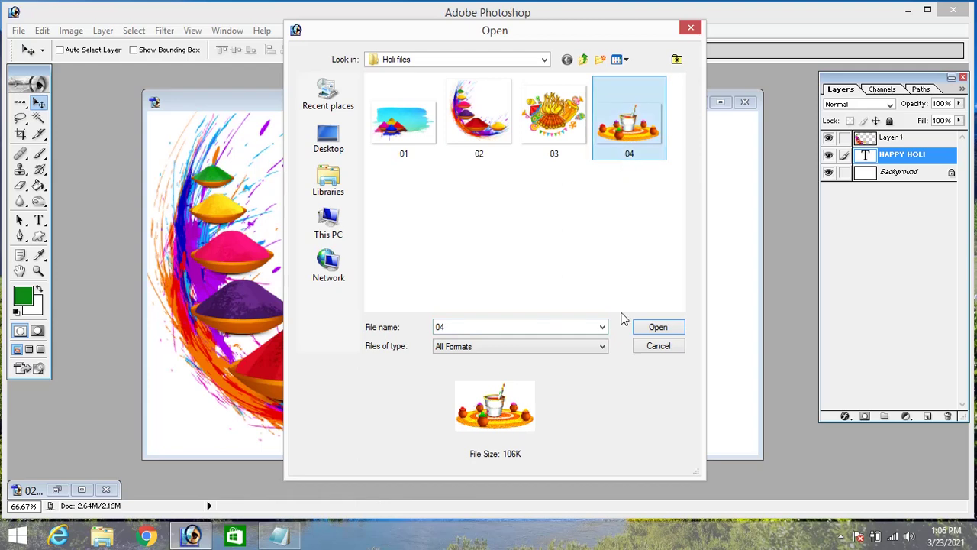
click(658, 328)
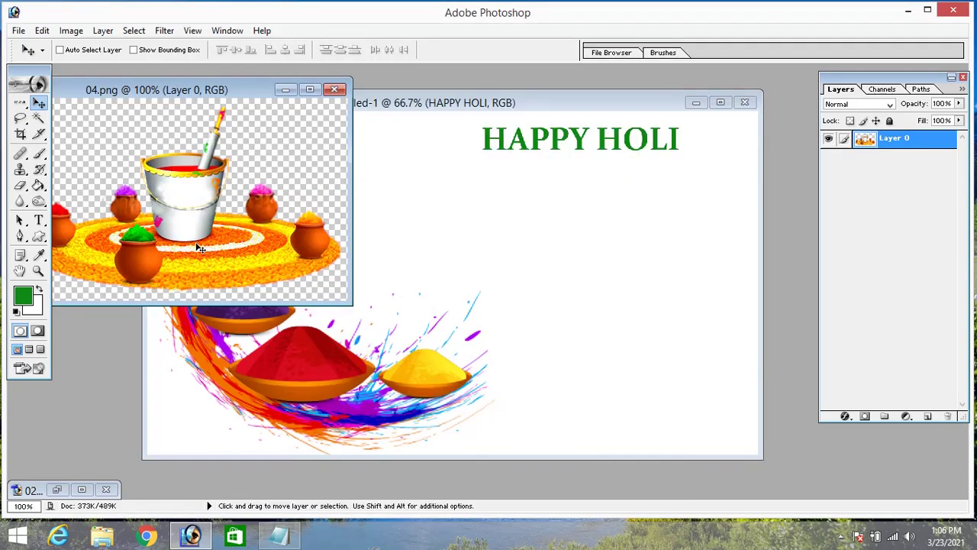
drag(198, 250, 579, 375)
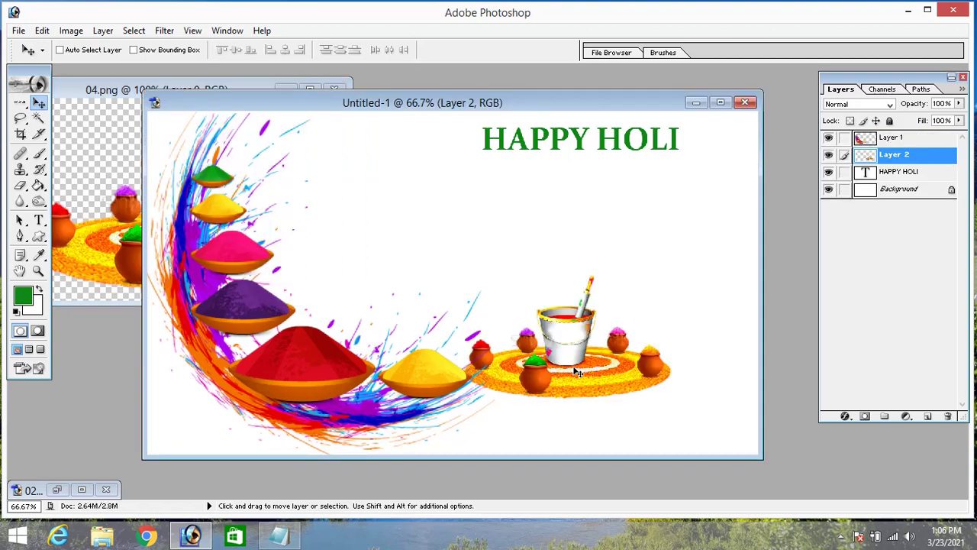
click(99, 92)
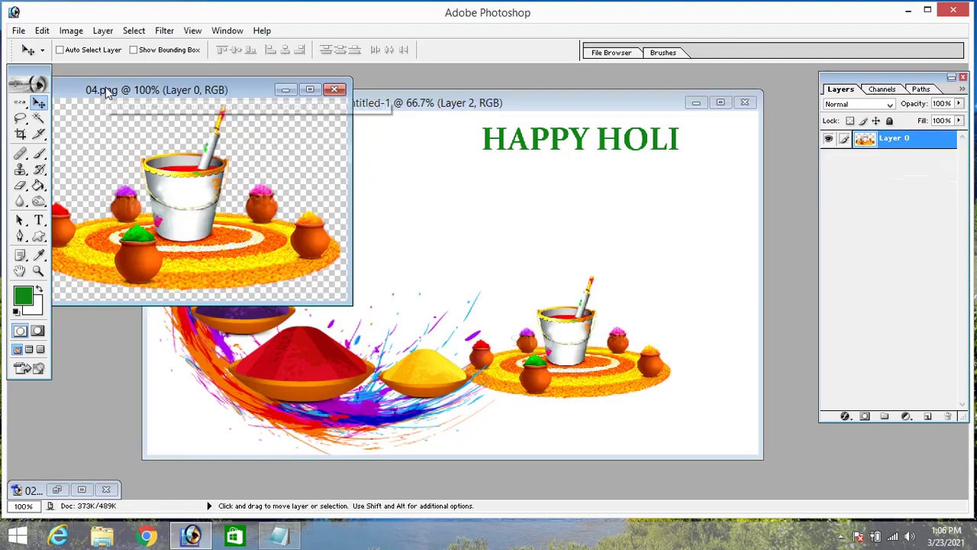
click(284, 90)
drag(572, 375, 606, 382)
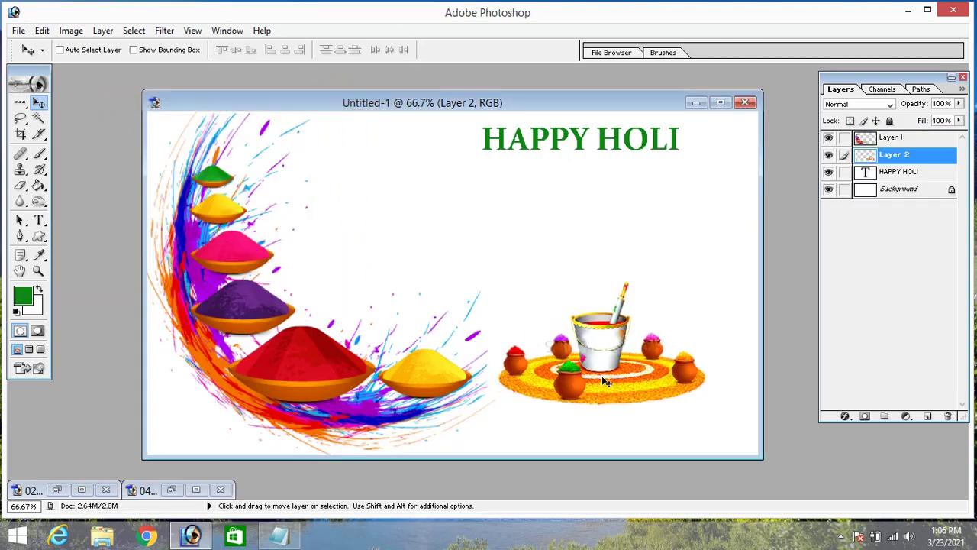
Scale the bucket-and-pots image to about 130% and settle it in the lower-right corner
key(ctrl+t)
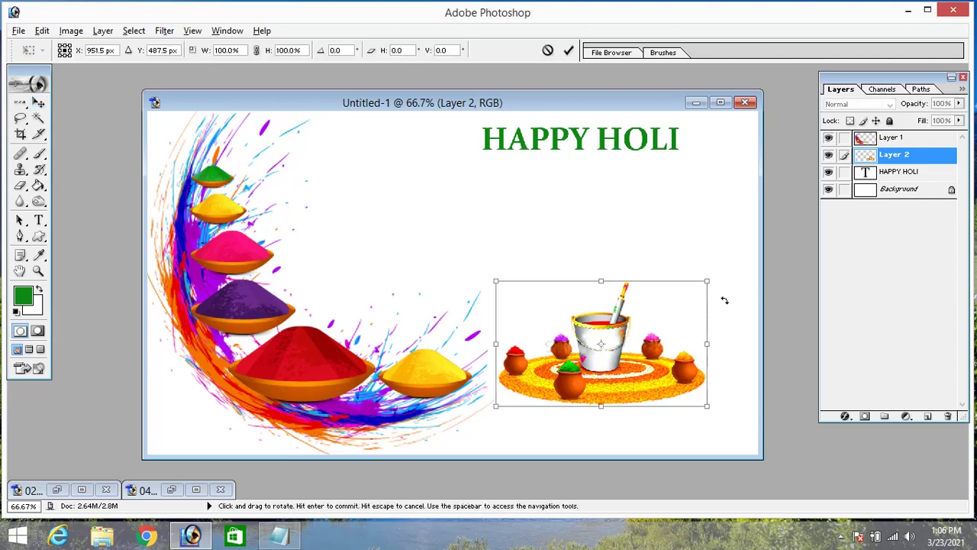
drag(710, 281, 745, 262)
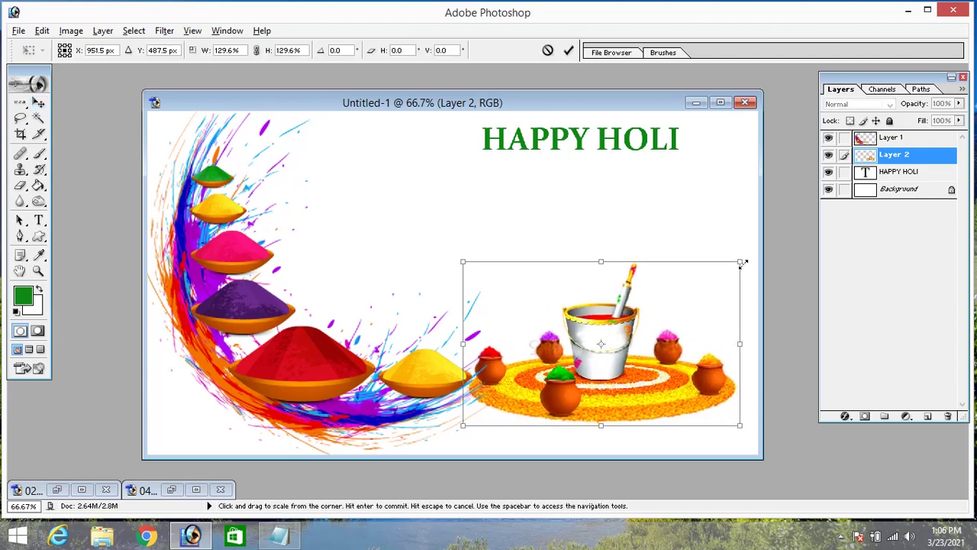
key(Return)
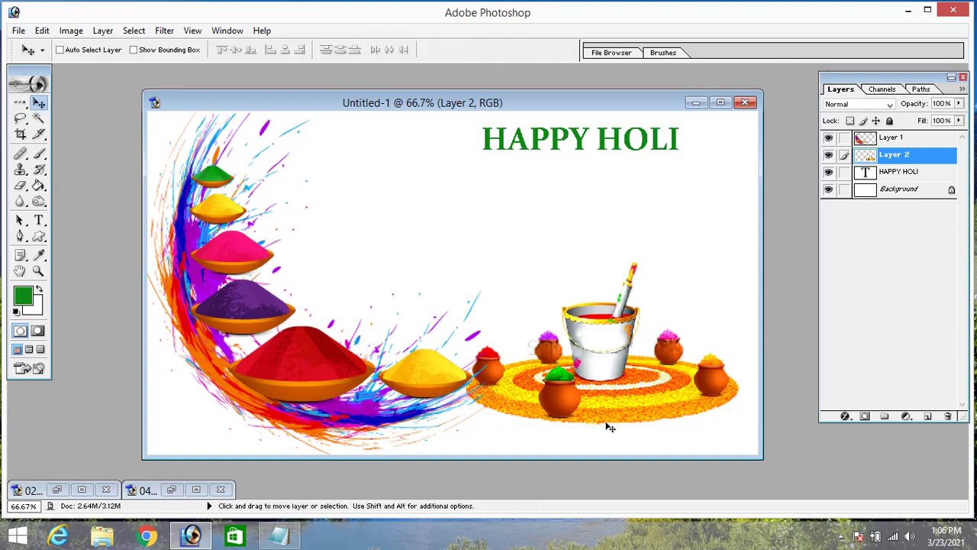
mouse_move(609, 403)
mouse_down()
mouse_move(631, 432)
mouse_move(623, 428)
mouse_up()
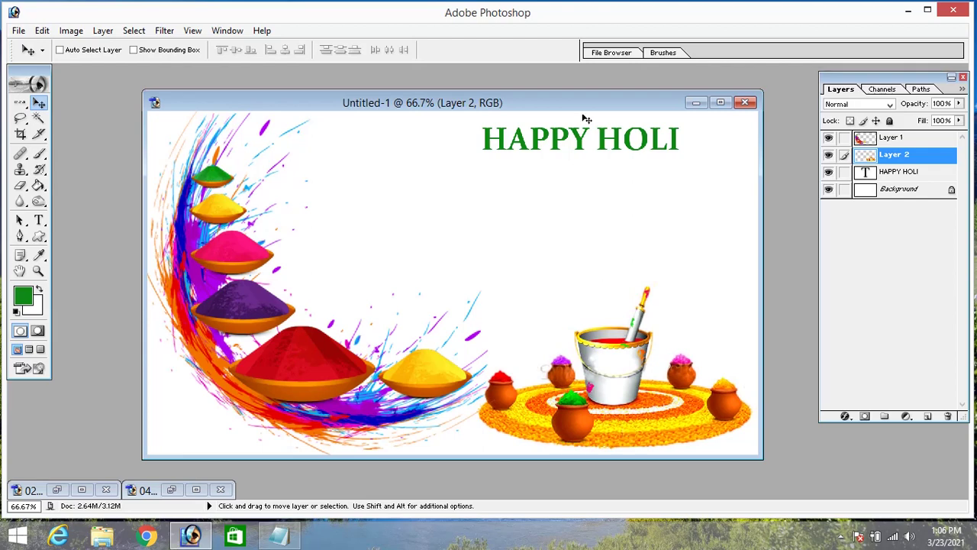
Move HAPPY HOLI down just above the bucket artwork and scale it to about 153%
right_click(584, 151)
click(626, 155)
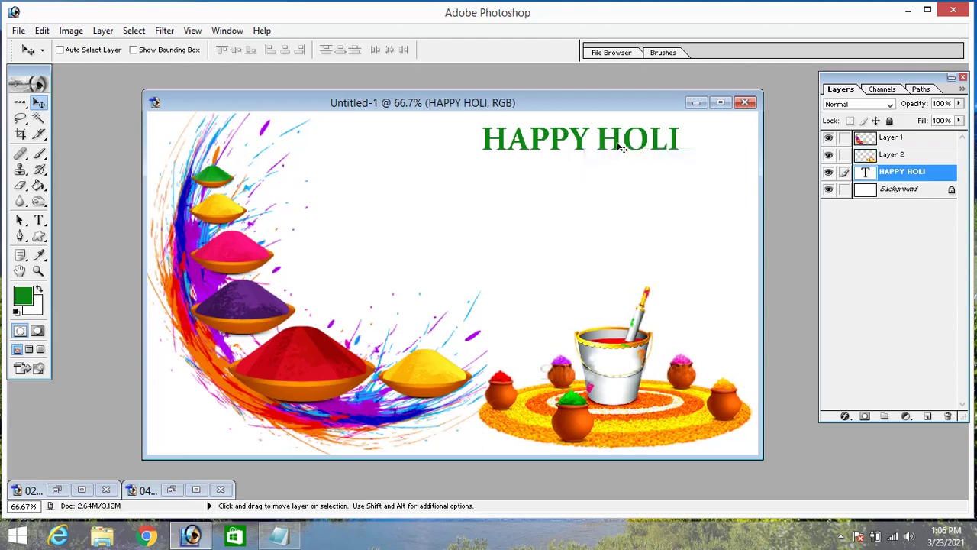
drag(622, 159, 640, 266)
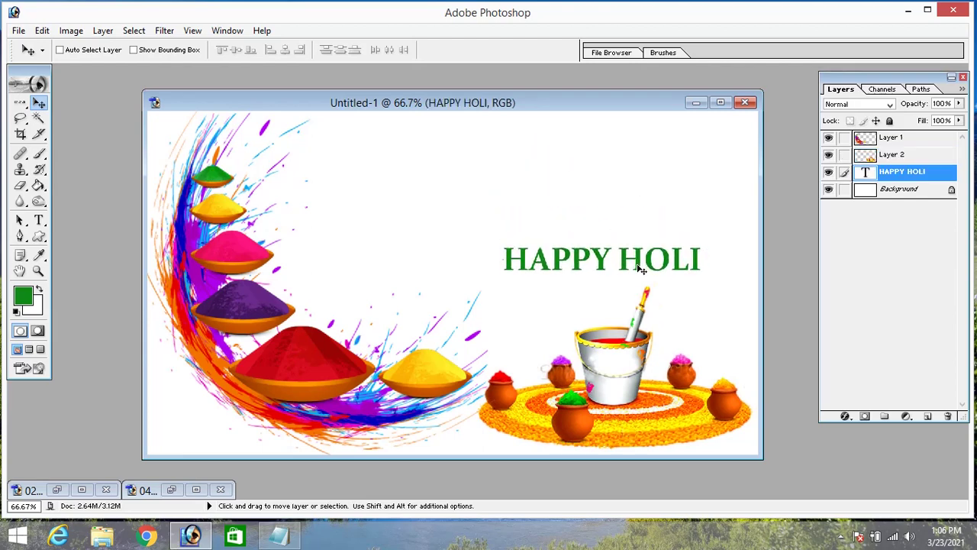
key(ctrl+t)
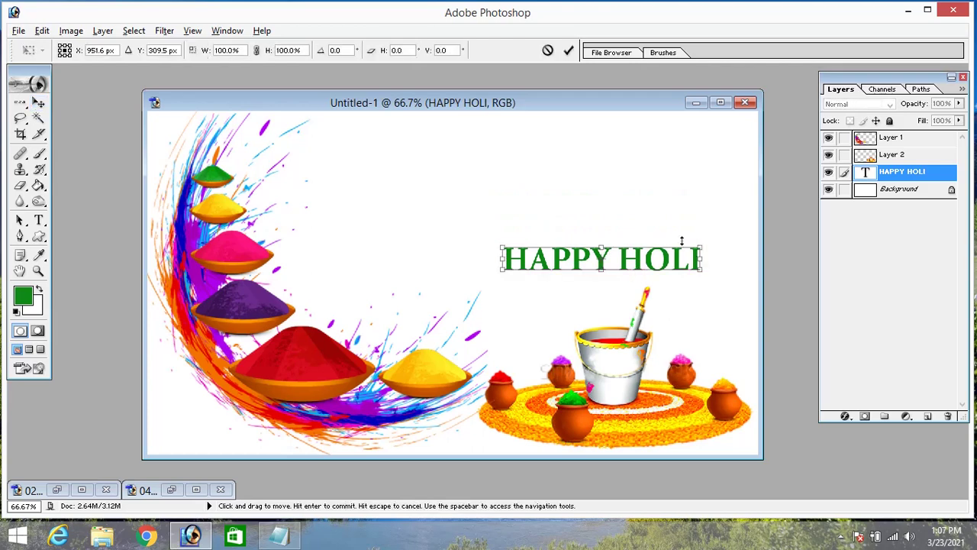
drag(702, 248, 745, 208)
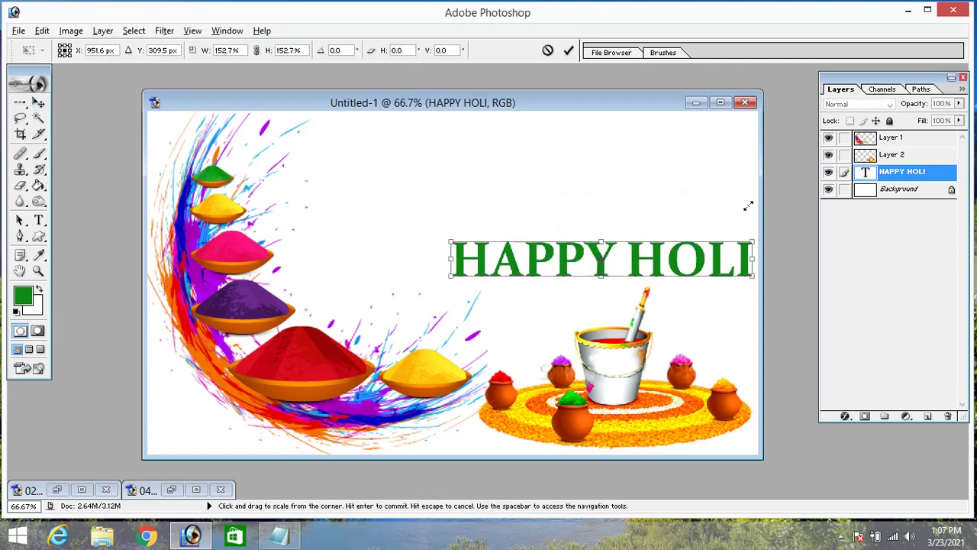
key(Return)
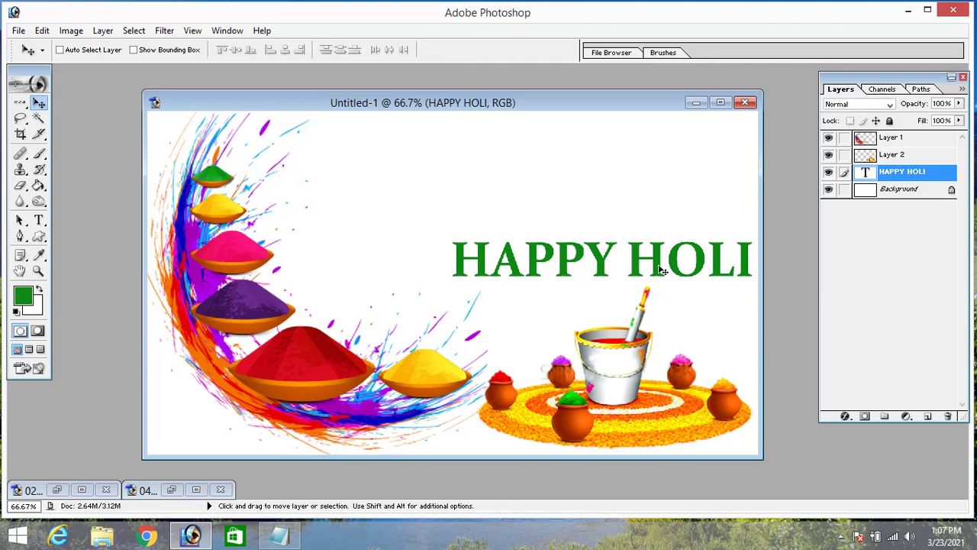
drag(662, 270, 628, 270)
Change the HAPPY HOLI font size to 150 pt, after trying 200 pt, and shift it left to fit
click(39, 220)
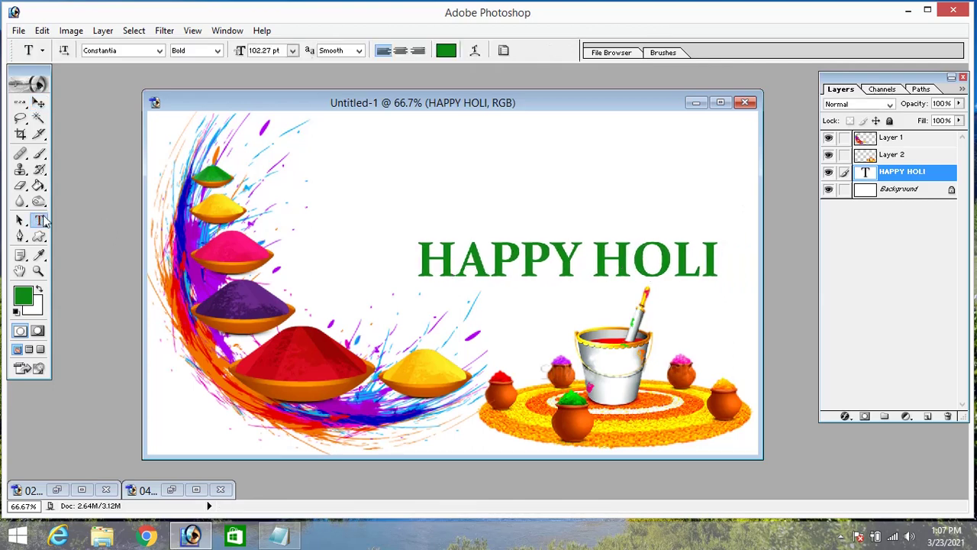
drag(718, 262, 392, 262)
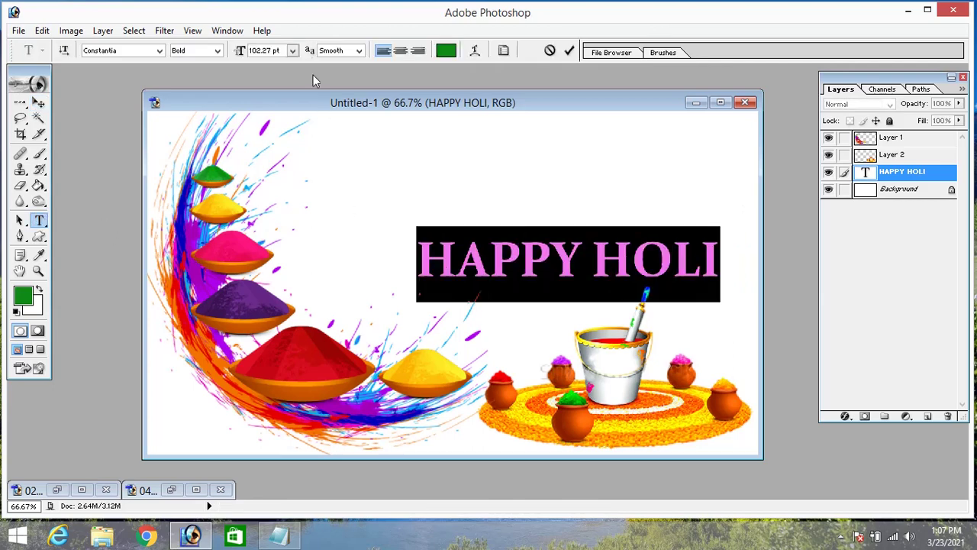
click(283, 51)
text(200)
key(Return)
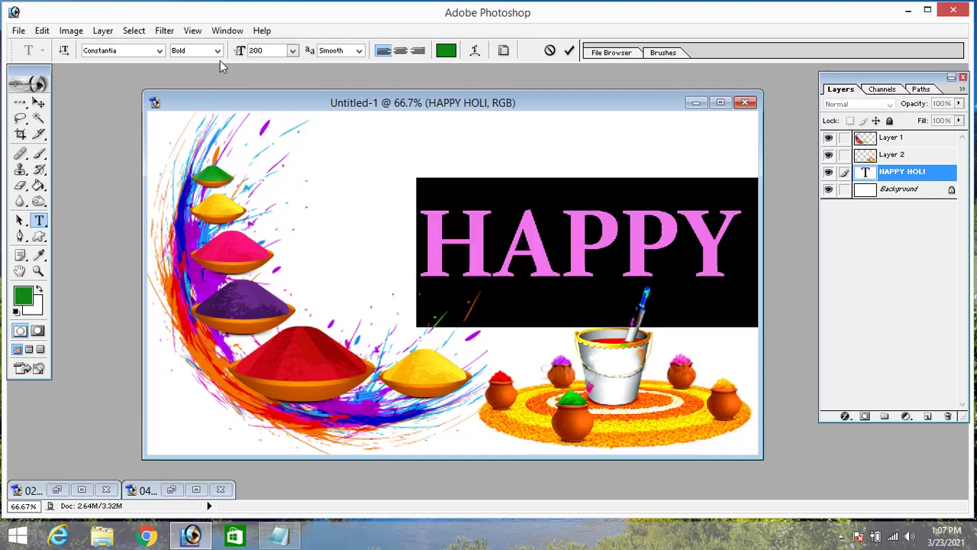
click(275, 52)
text(150)
key(Return)
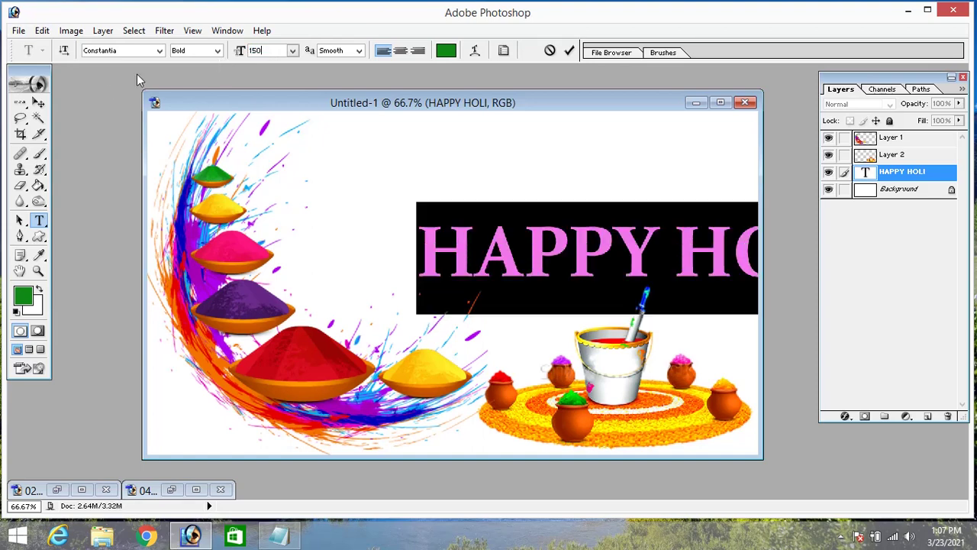
click(38, 102)
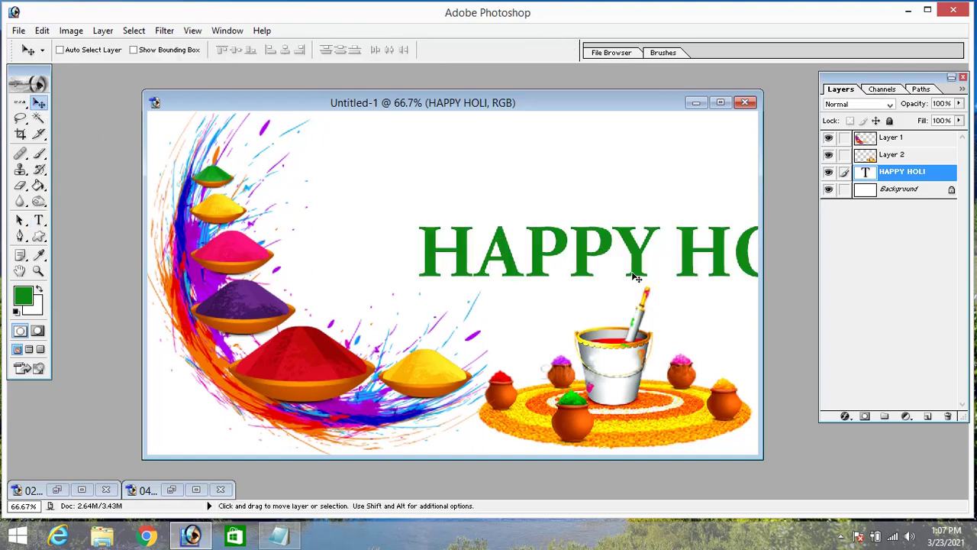
drag(637, 278, 516, 280)
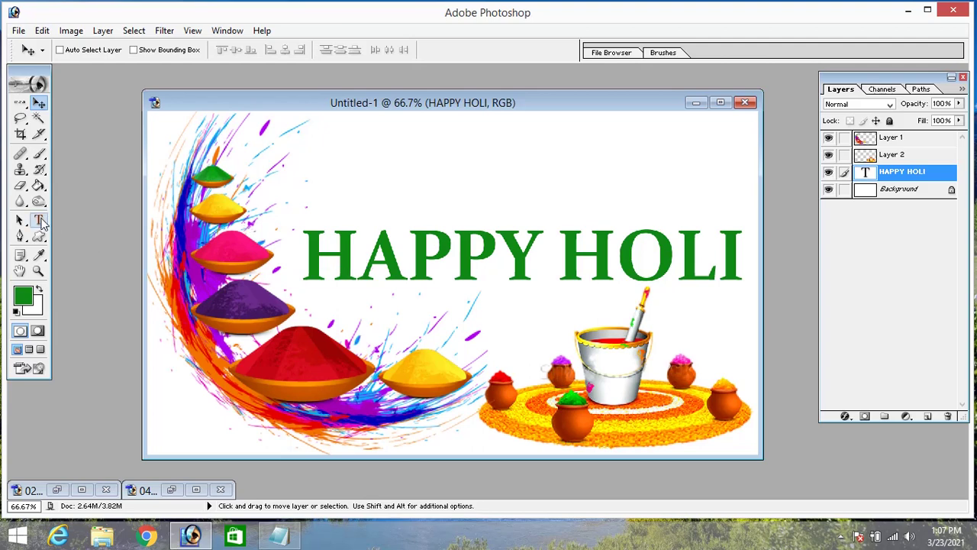
Sample yellow-orange from a powder bowl and colour the A of HAPPY with it
click(40, 221)
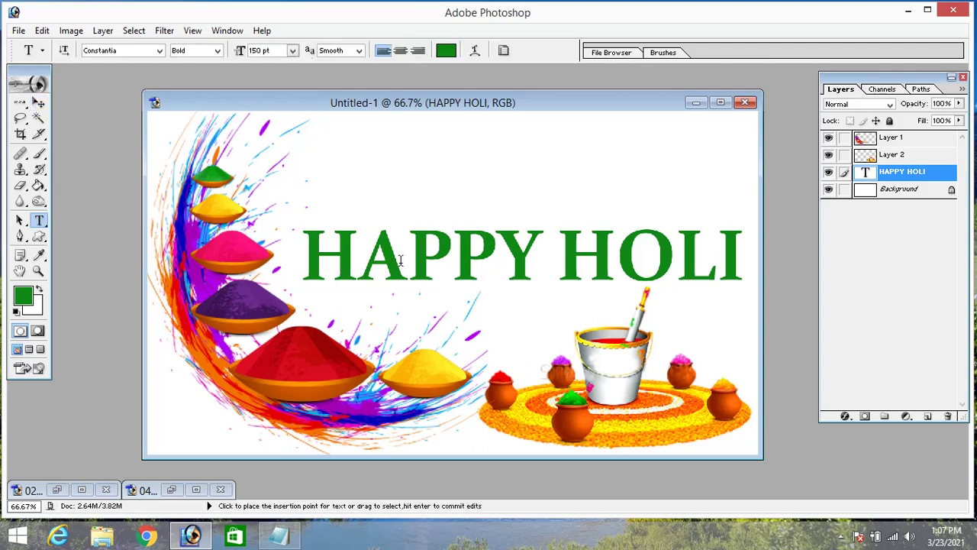
drag(401, 260, 375, 269)
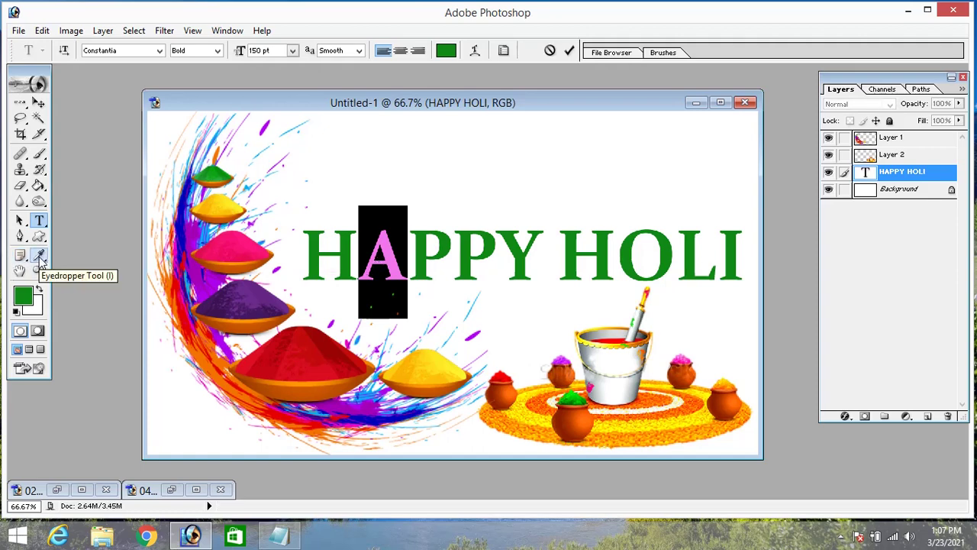
click(40, 257)
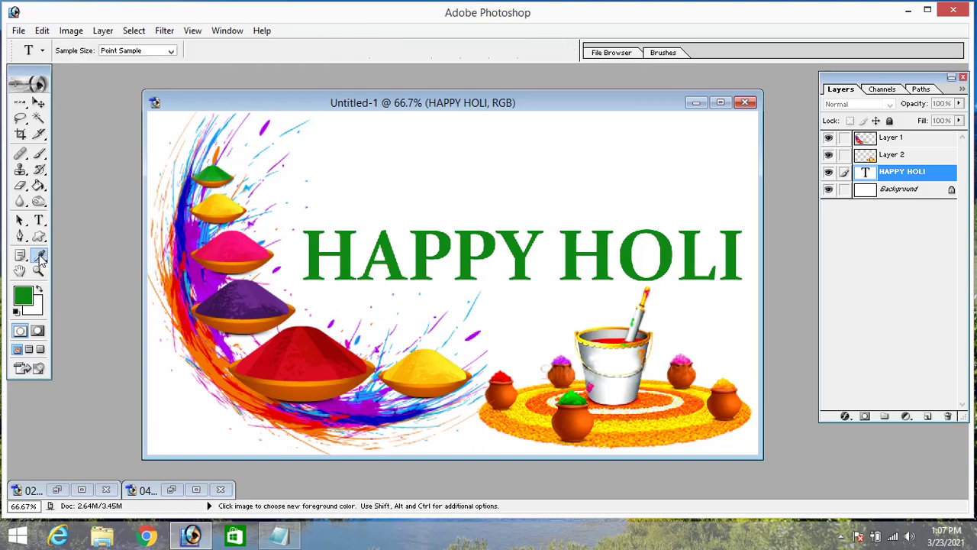
click(207, 202)
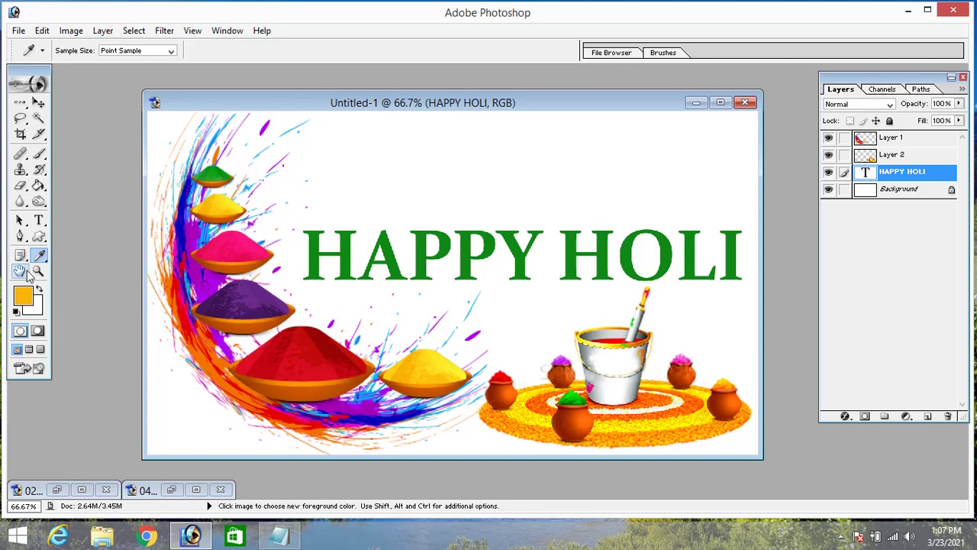
click(39, 219)
drag(397, 267, 358, 268)
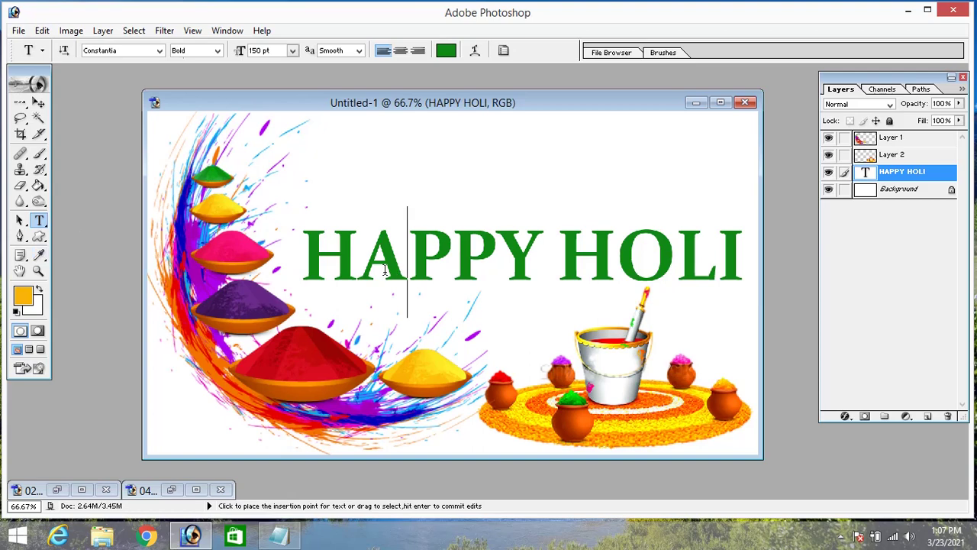
click(39, 291)
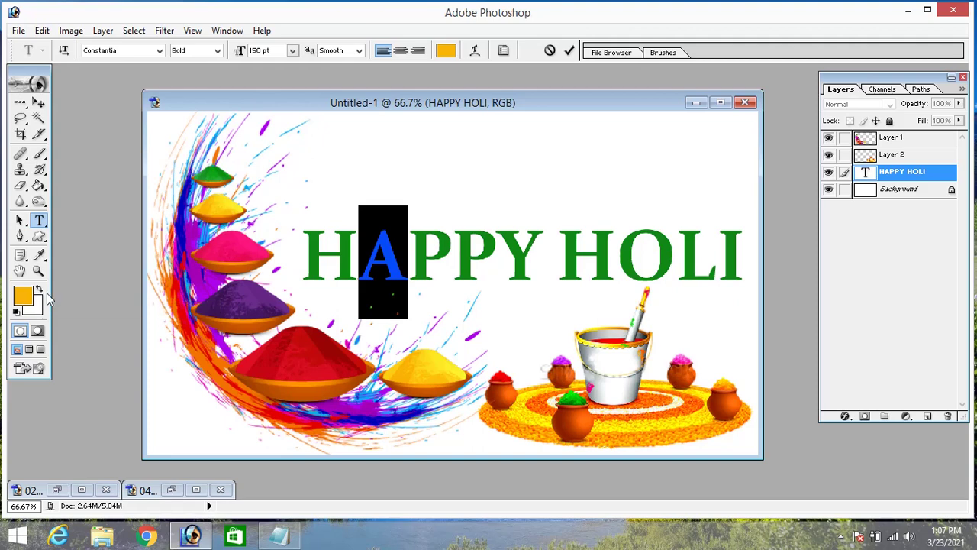
click(39, 104)
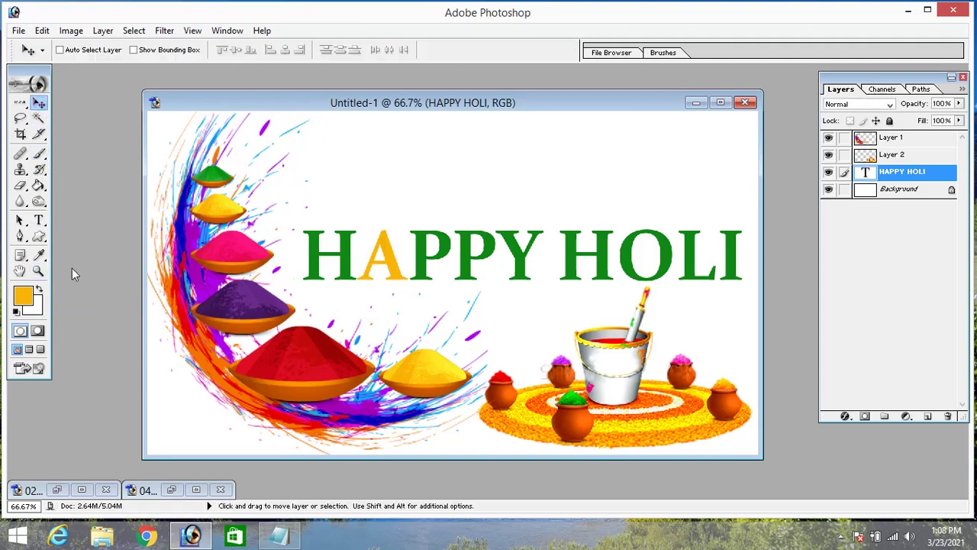
Sample pink from the pink powder bowl and fill the first P of HAPPY with it
click(40, 256)
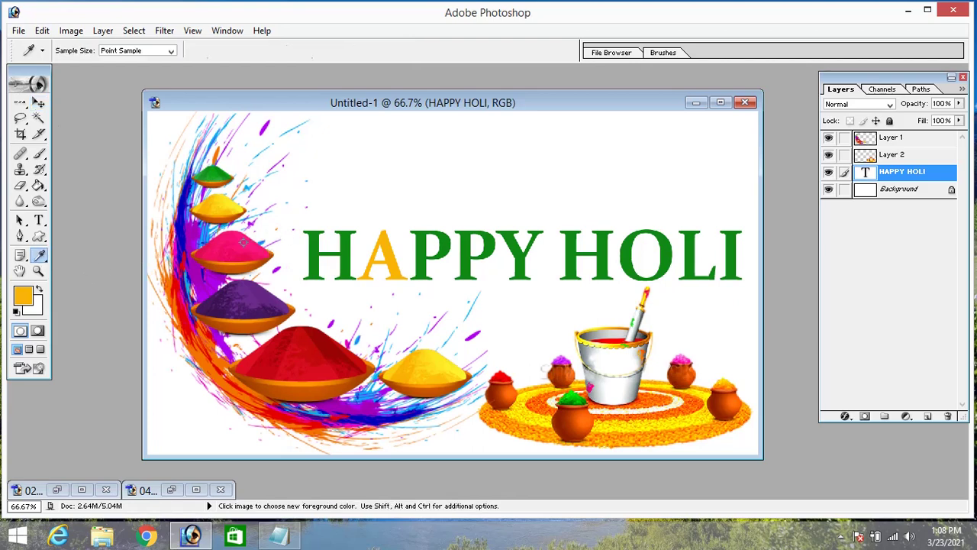
click(243, 242)
click(39, 221)
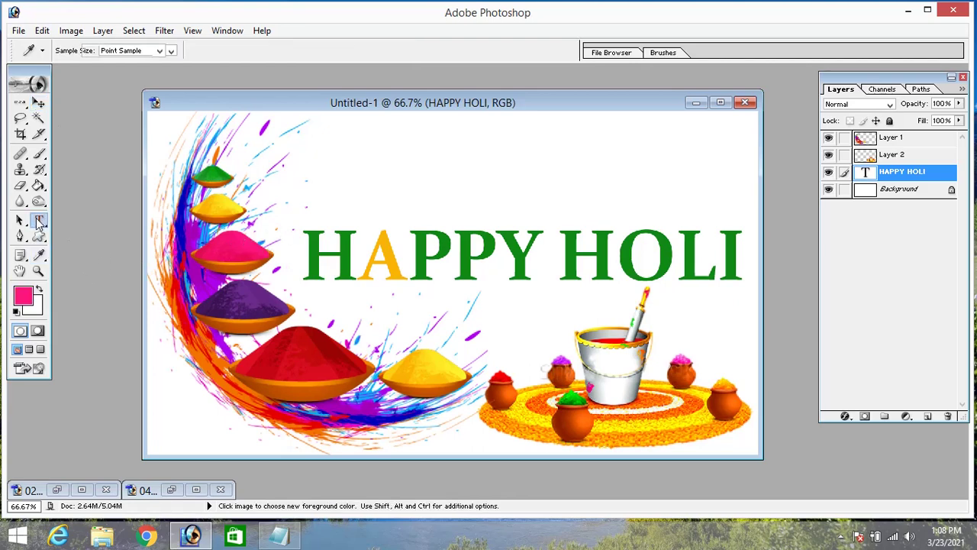
drag(448, 262, 407, 262)
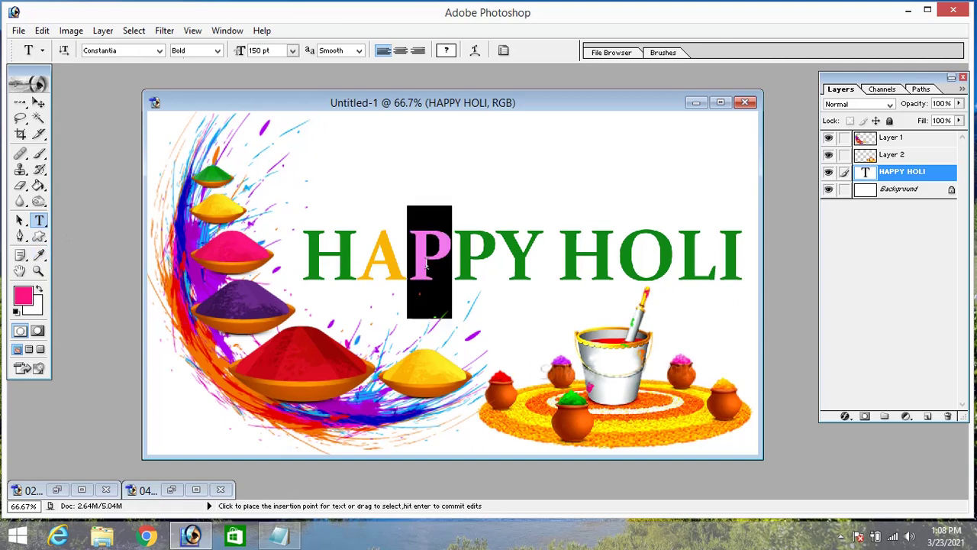
key(alt+BackSpace)
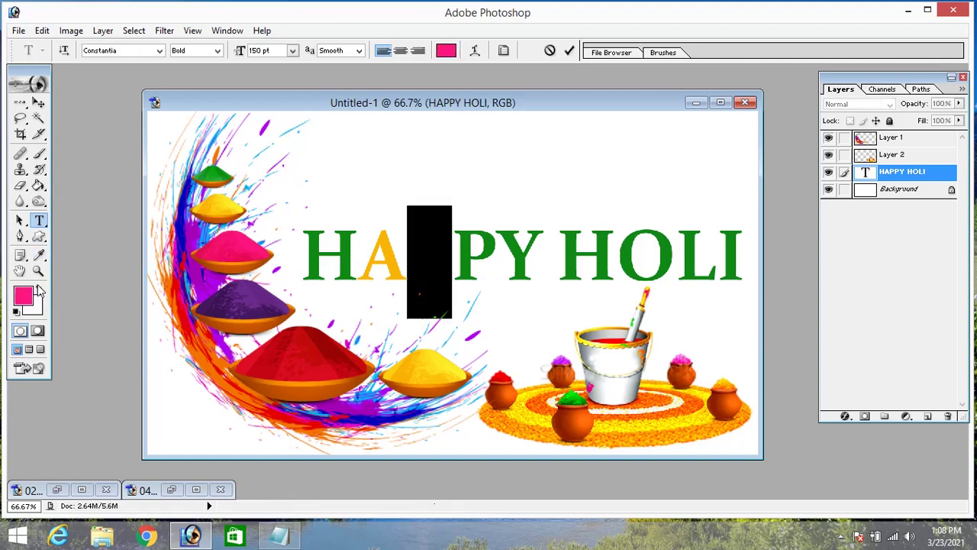
click(39, 102)
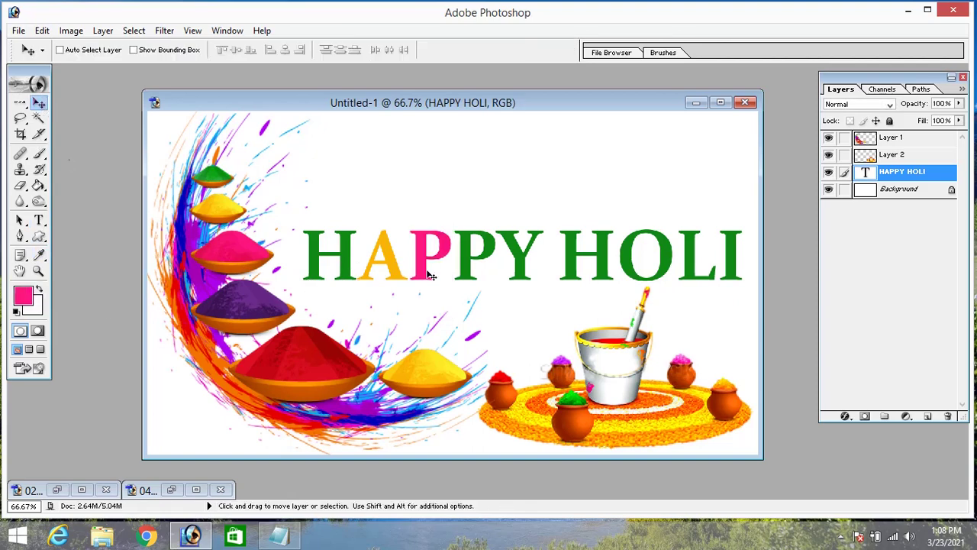
Sample purple from the purple powder bowl and fill the second P of HAPPY with it
click(39, 255)
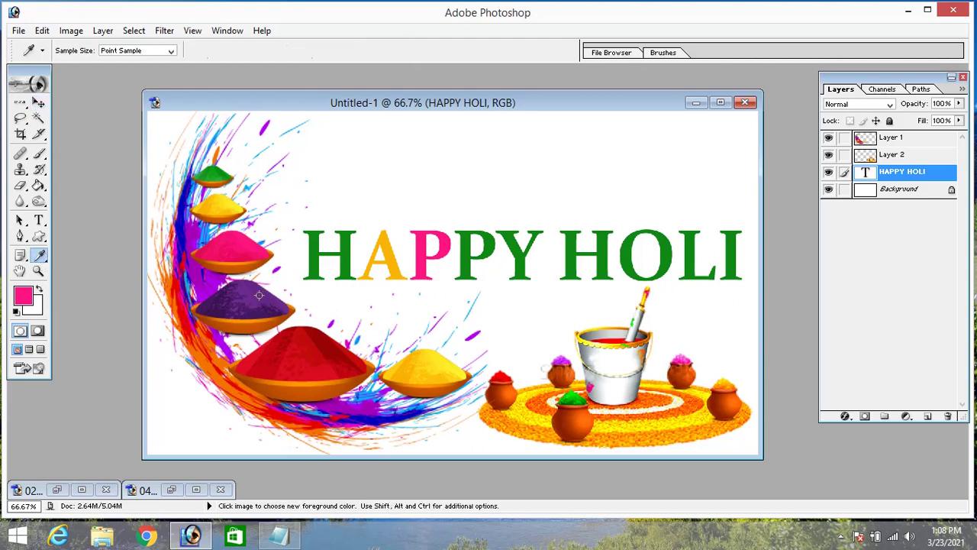
click(259, 295)
click(39, 220)
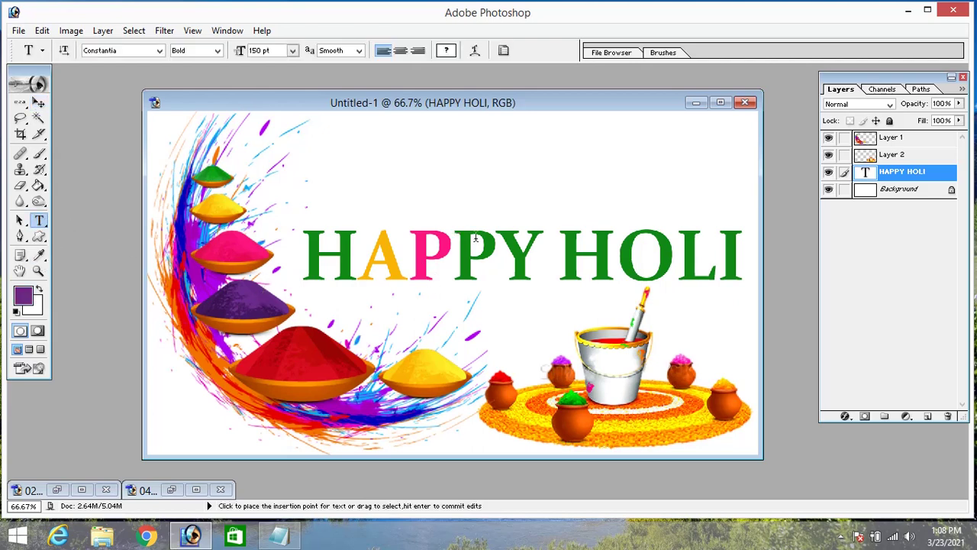
drag(497, 256, 452, 256)
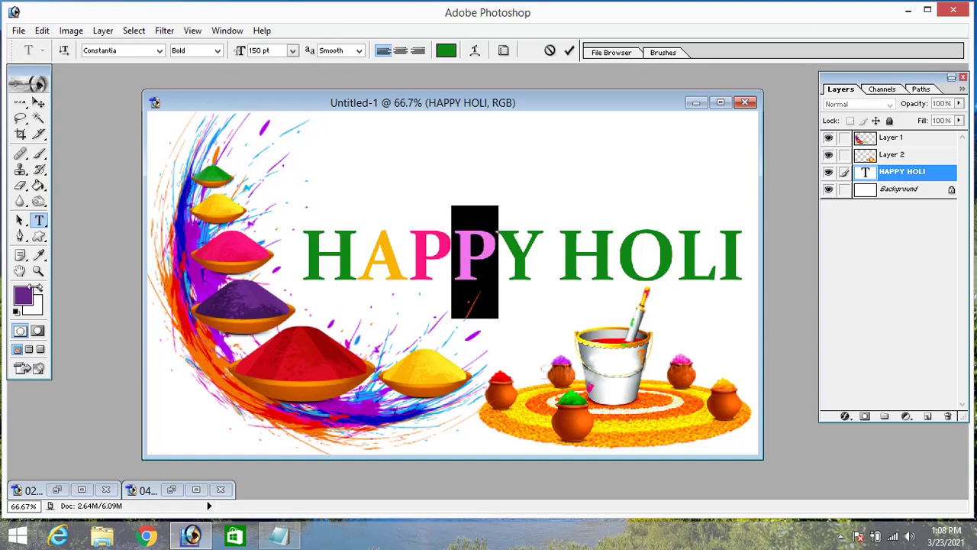
key(alt+BackSpace)
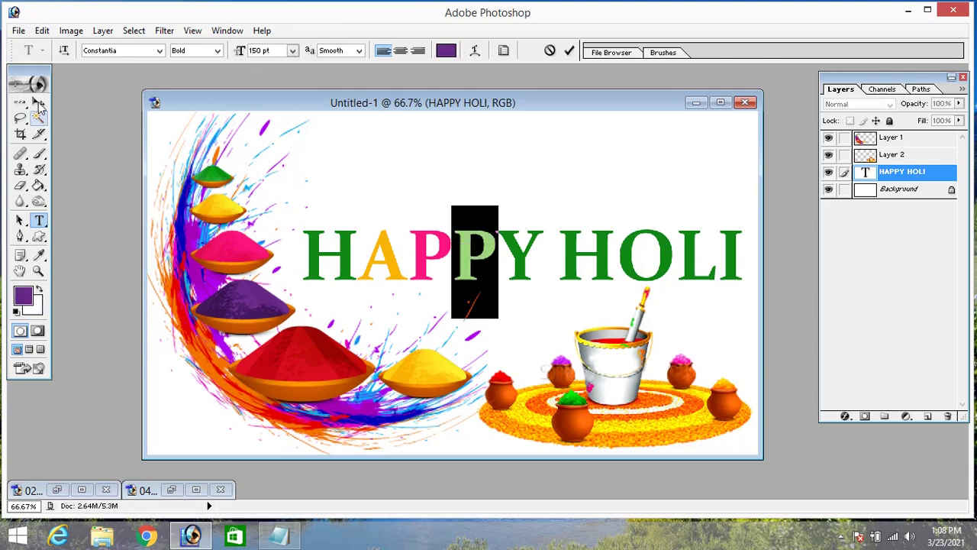
click(39, 106)
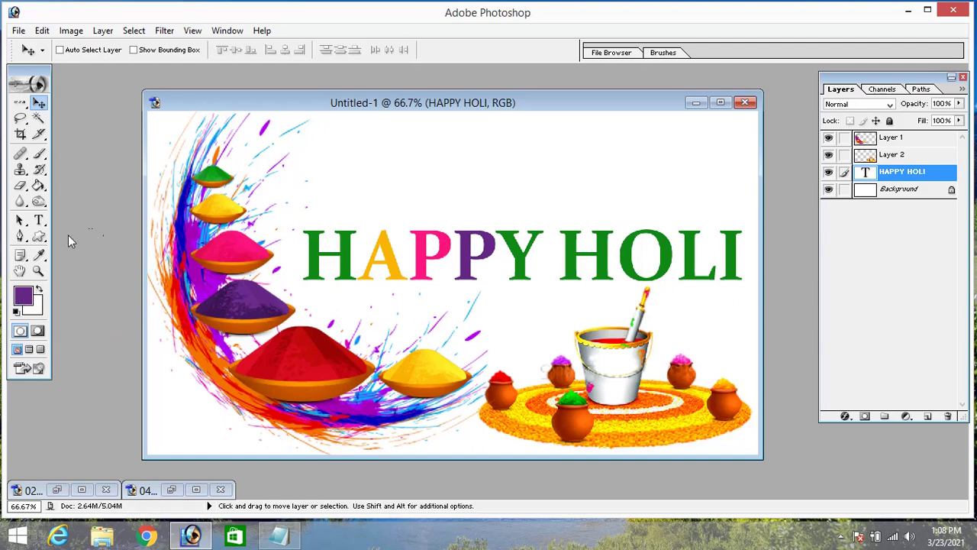
Sample the red powder colour and retype the Y of HAPPY in dark red
click(42, 254)
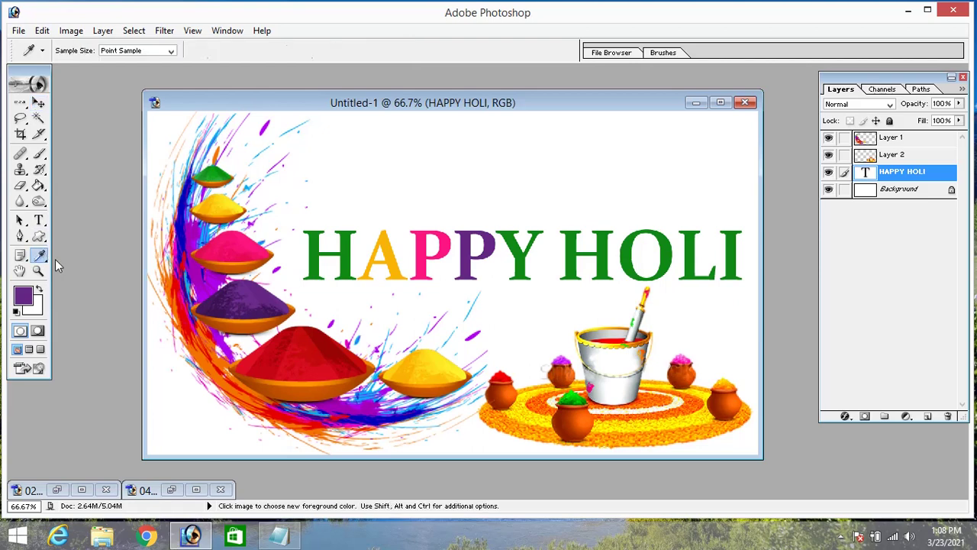
click(314, 333)
click(39, 220)
drag(526, 266, 497, 265)
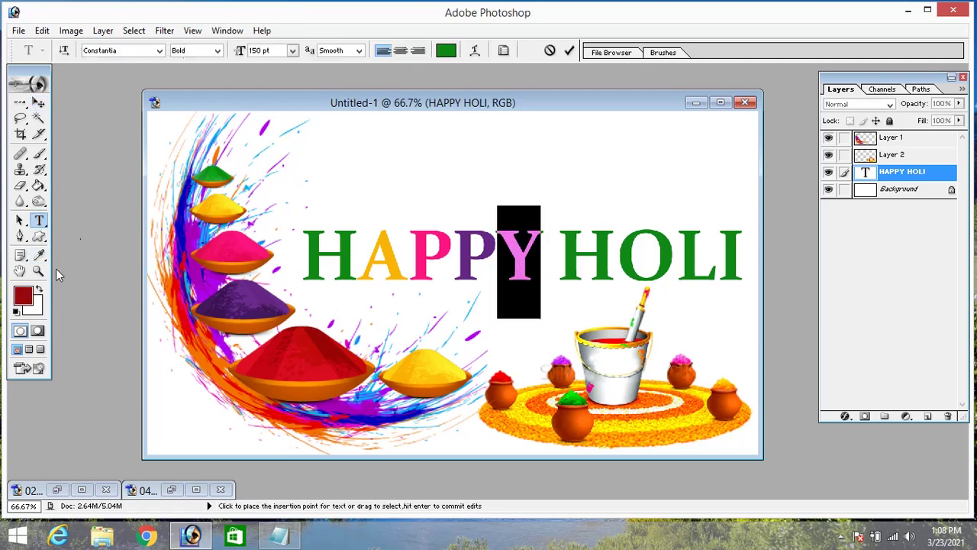
click(38, 291)
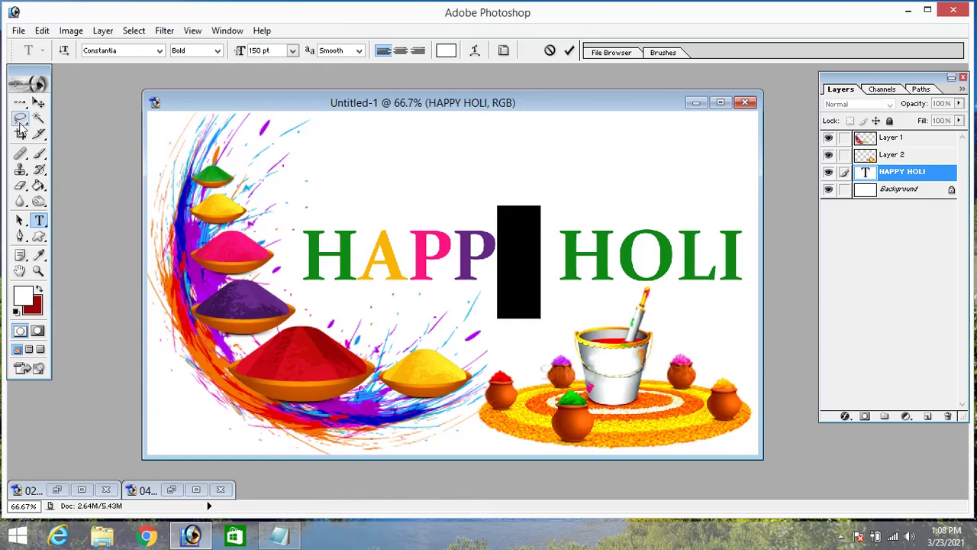
click(38, 102)
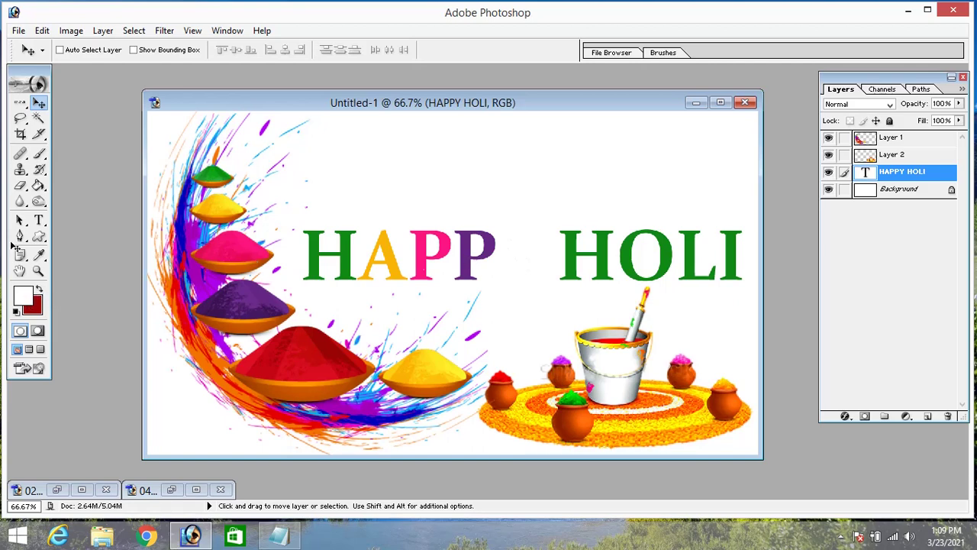
click(39, 220)
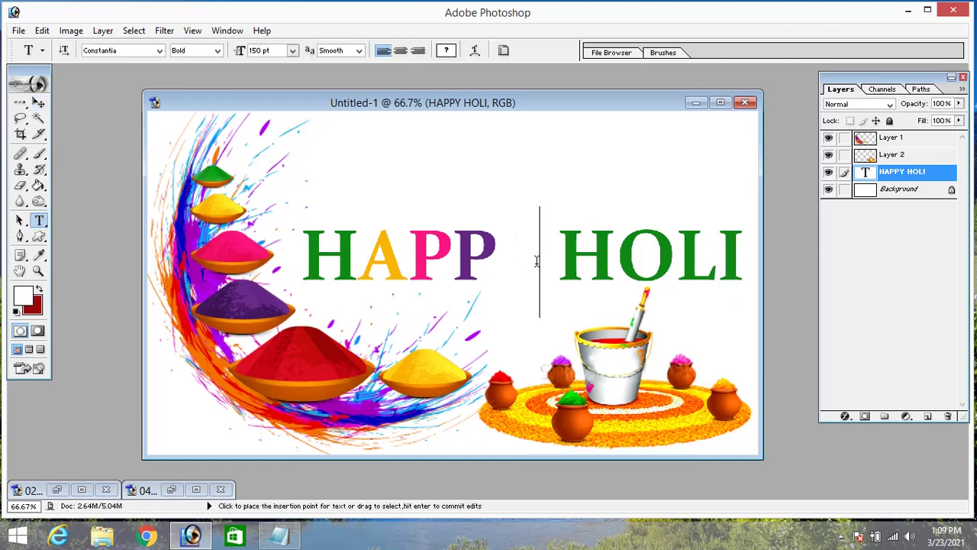
drag(540, 258, 497, 258)
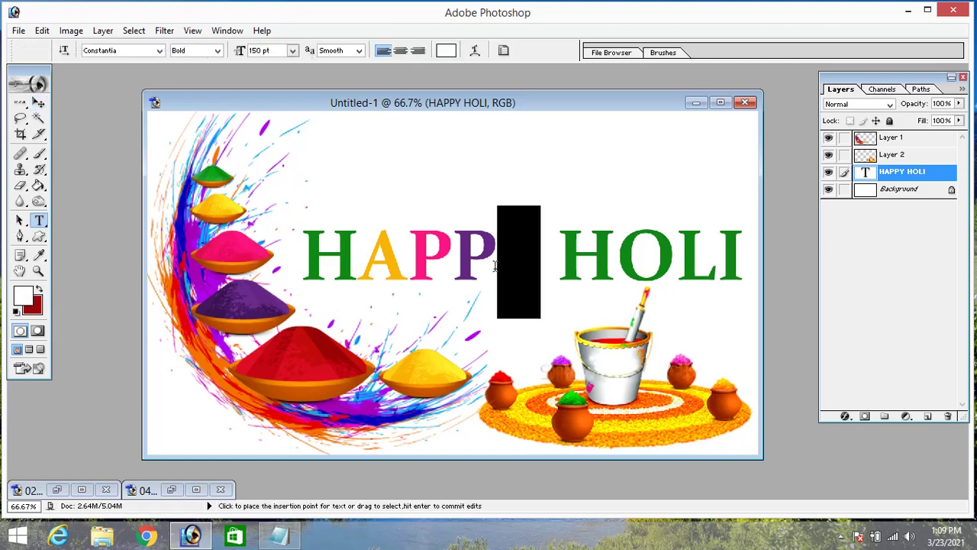
click(38, 290)
text(Y)
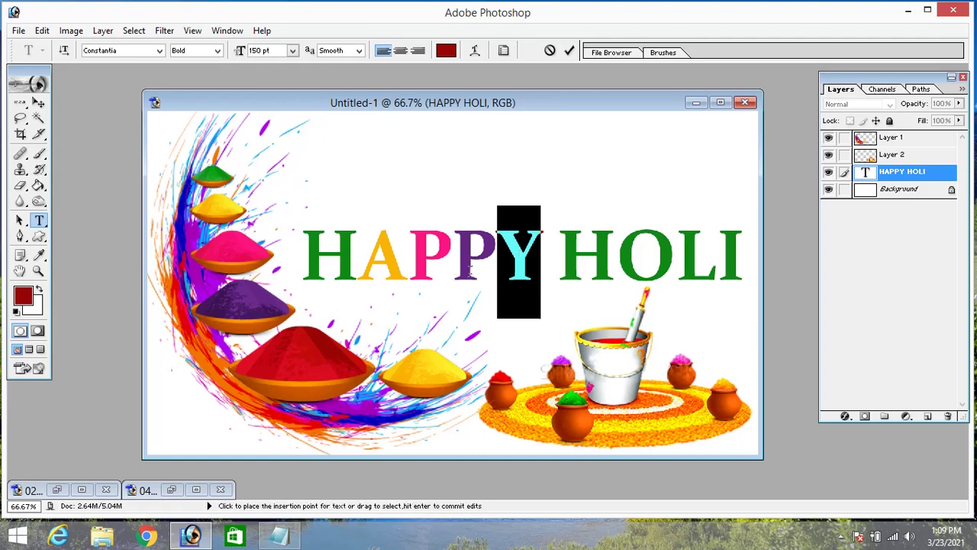
click(39, 102)
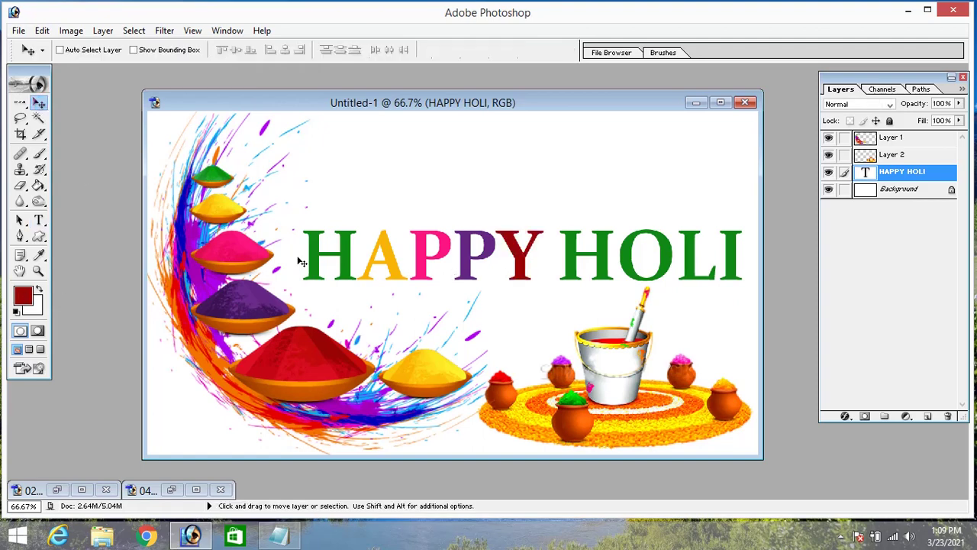
Sample yellow from the yellow bowl and colour the H of HOLI yellow-orange
click(40, 257)
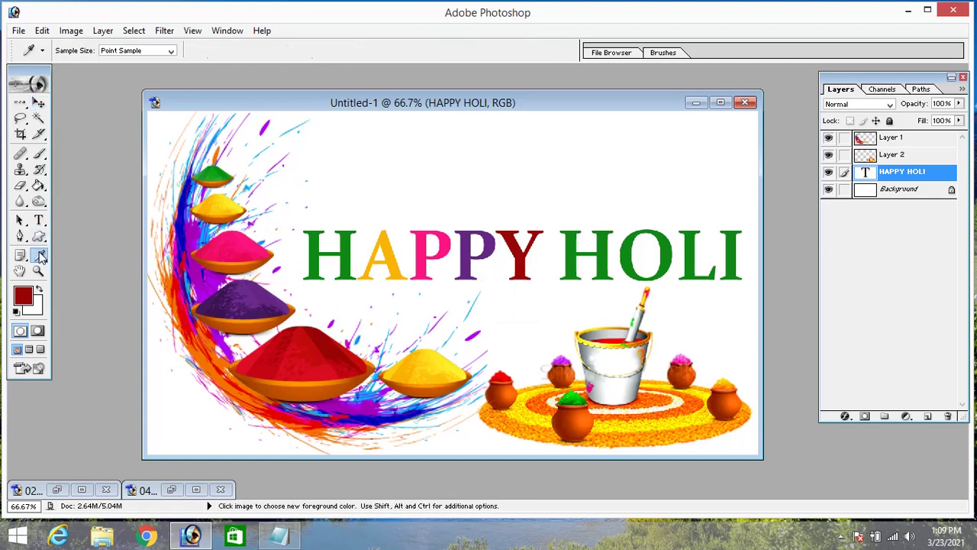
click(406, 370)
click(39, 221)
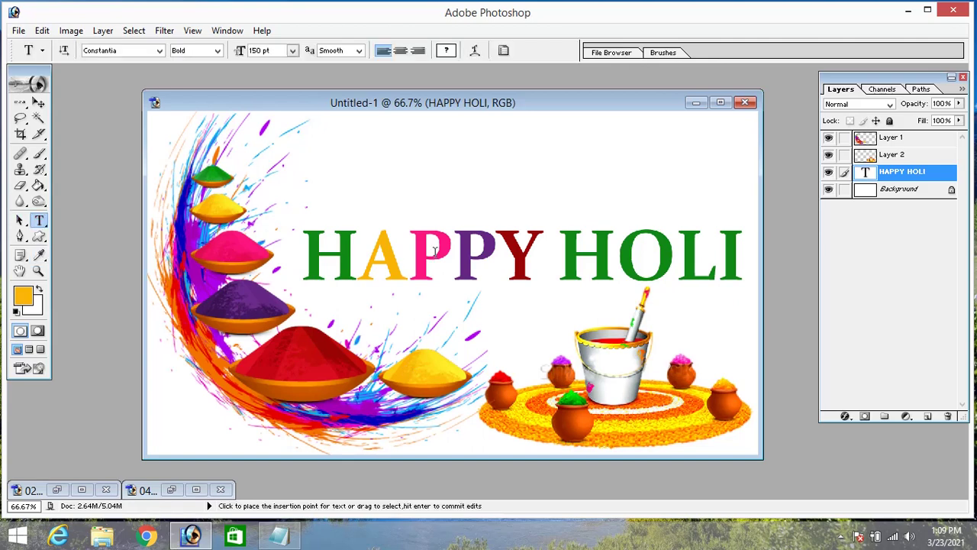
drag(611, 269, 558, 268)
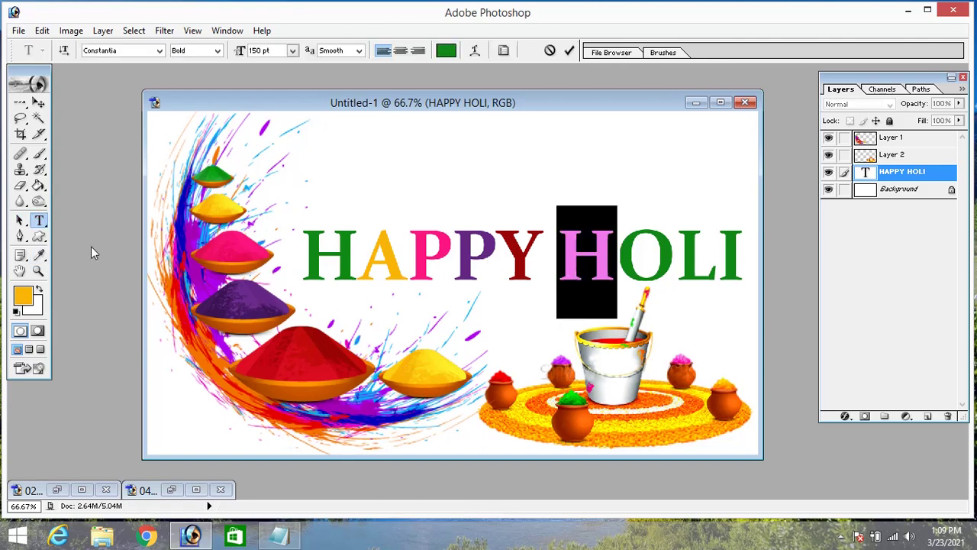
click(38, 290)
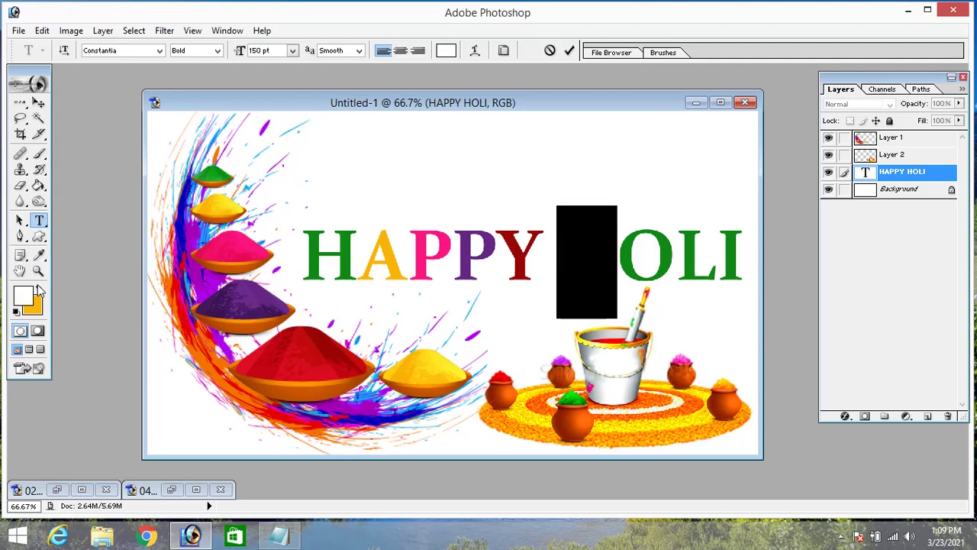
click(38, 290)
click(39, 102)
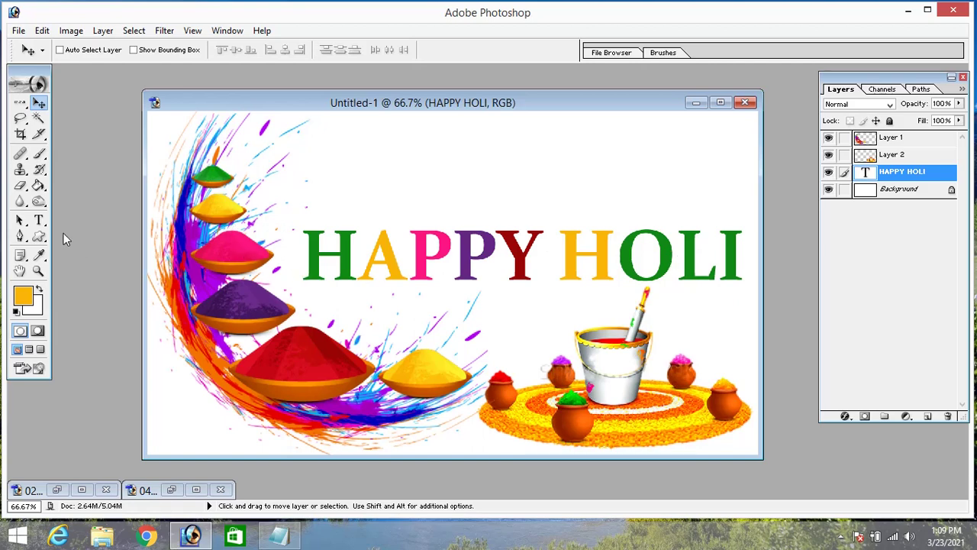
Sample pink from the pink bowl and colour the L of HOLI pink
click(39, 220)
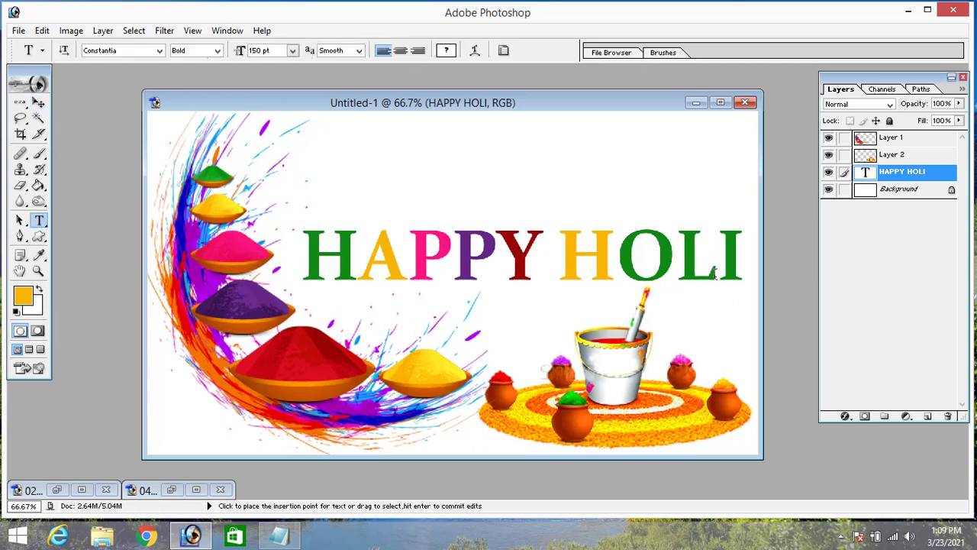
drag(685, 267, 716, 267)
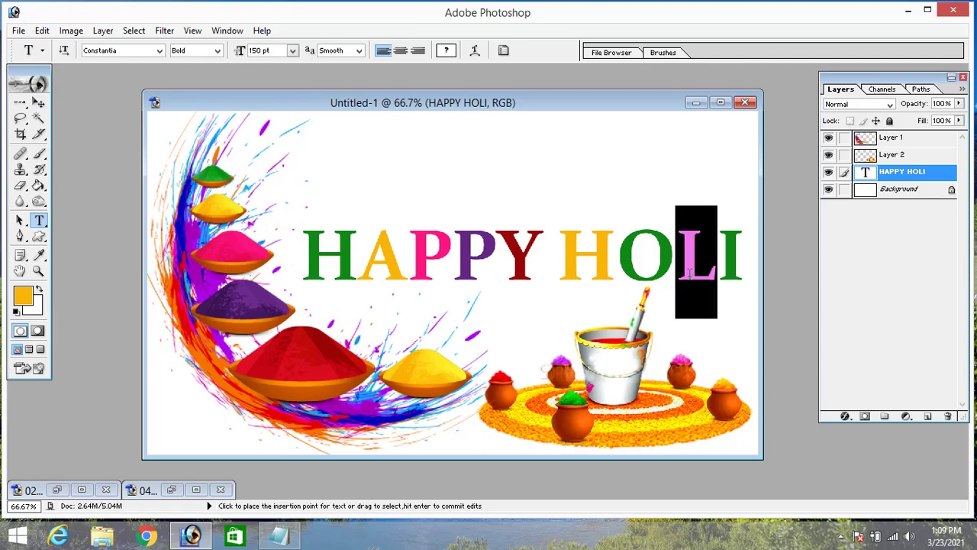
click(40, 256)
click(214, 242)
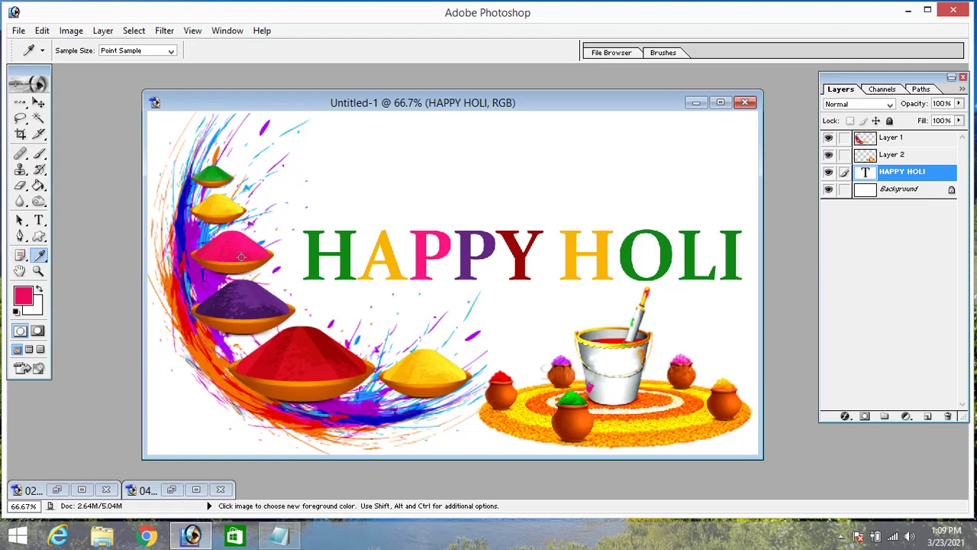
click(43, 223)
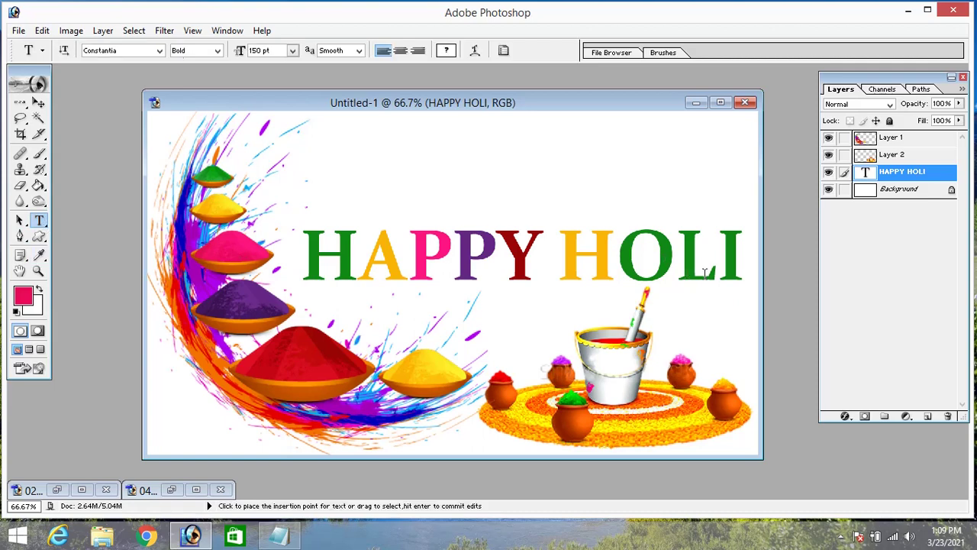
drag(718, 272, 677, 272)
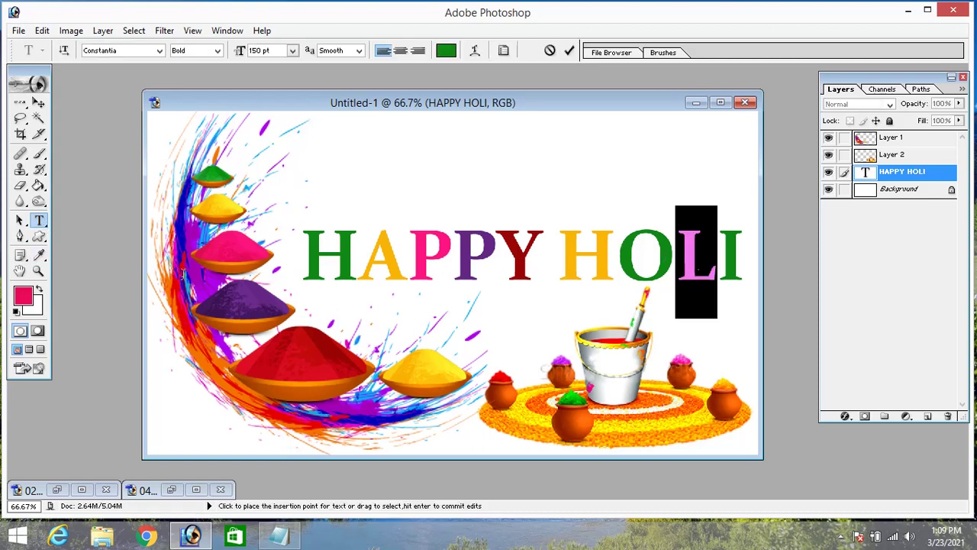
click(39, 292)
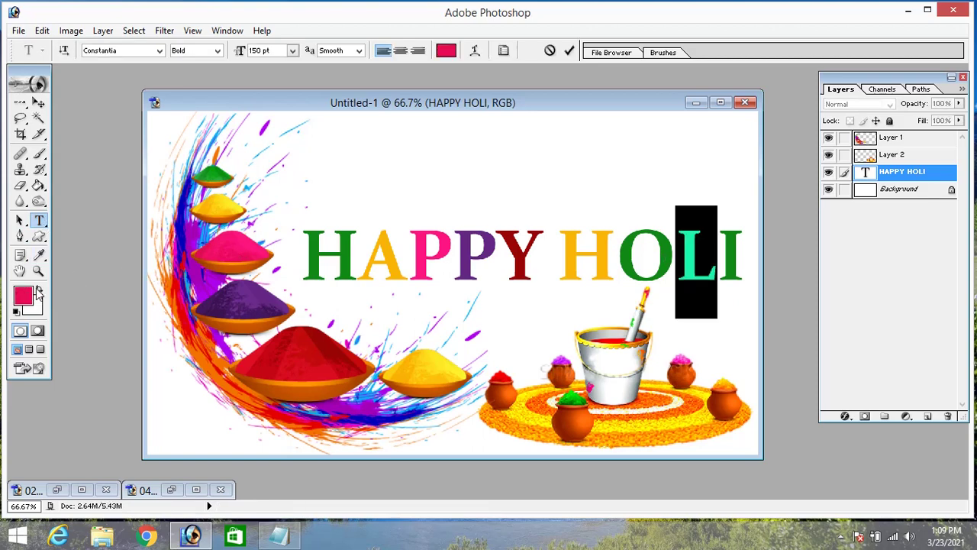
click(40, 103)
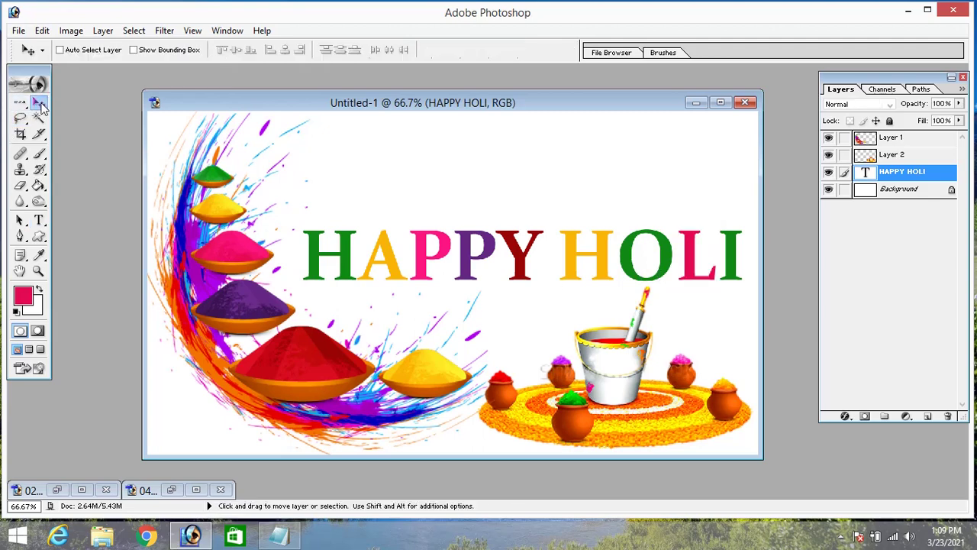
Sample dark purple from the purple bowl and colour the I of HOLI purple
click(40, 257)
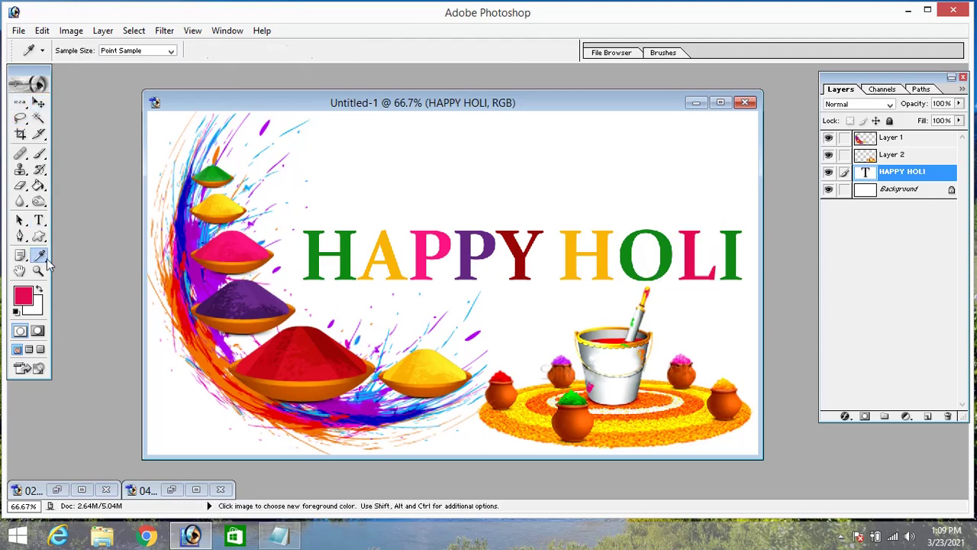
click(213, 310)
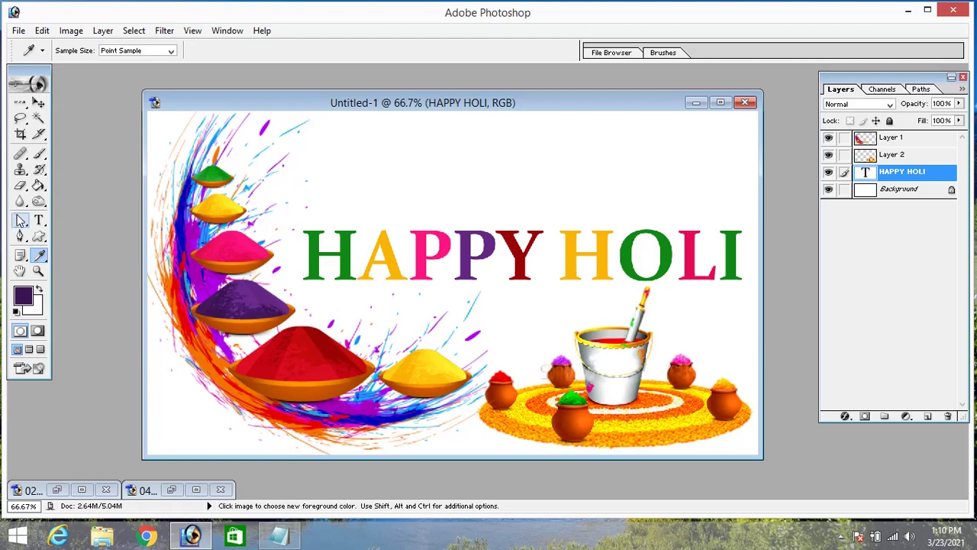
click(39, 220)
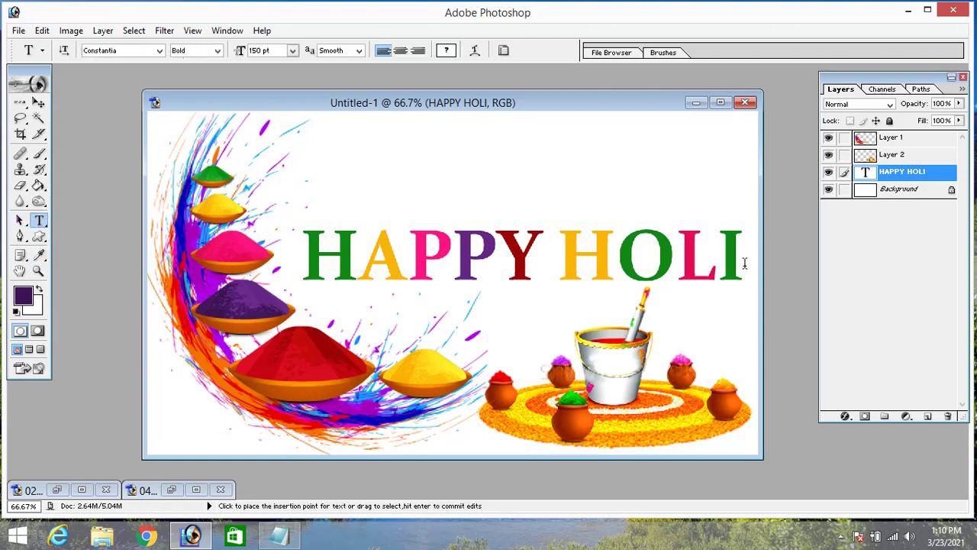
drag(745, 263, 718, 263)
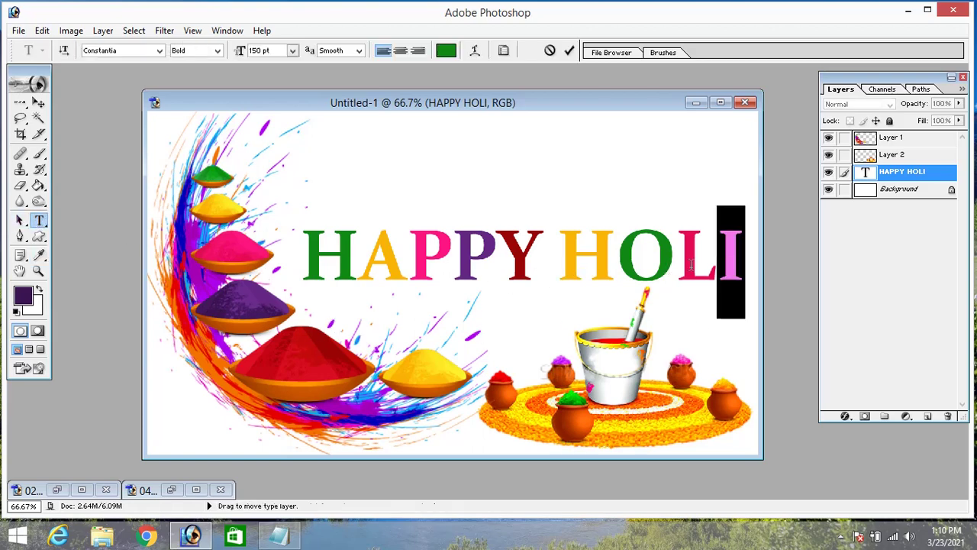
click(37, 291)
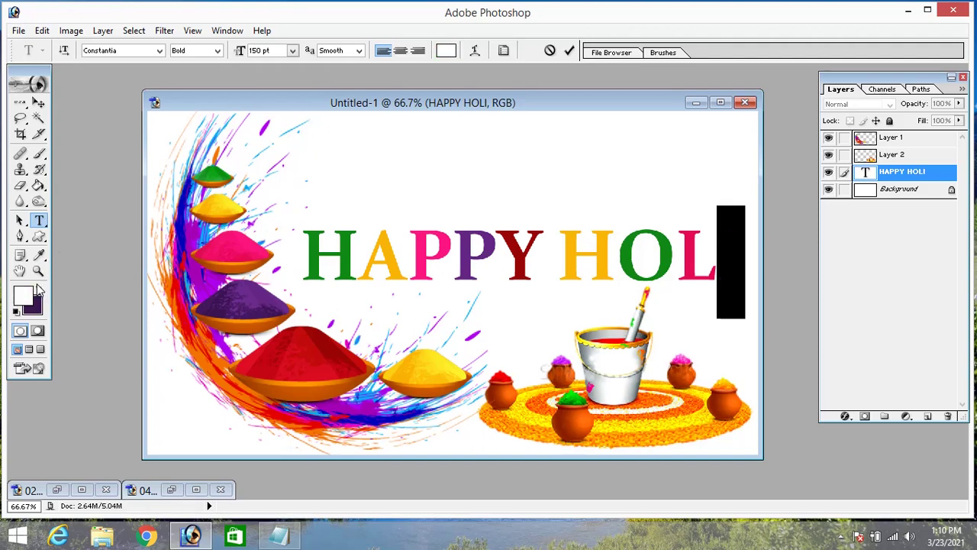
click(39, 103)
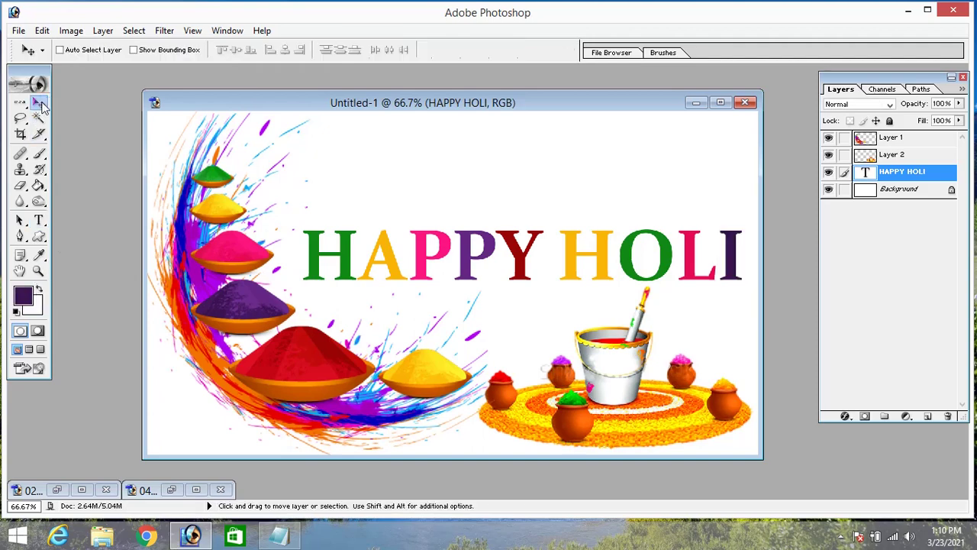
Select Layer 2 and add a Drop Shadow to the bucket-and-pots artwork through Blending Options
right_click(620, 425)
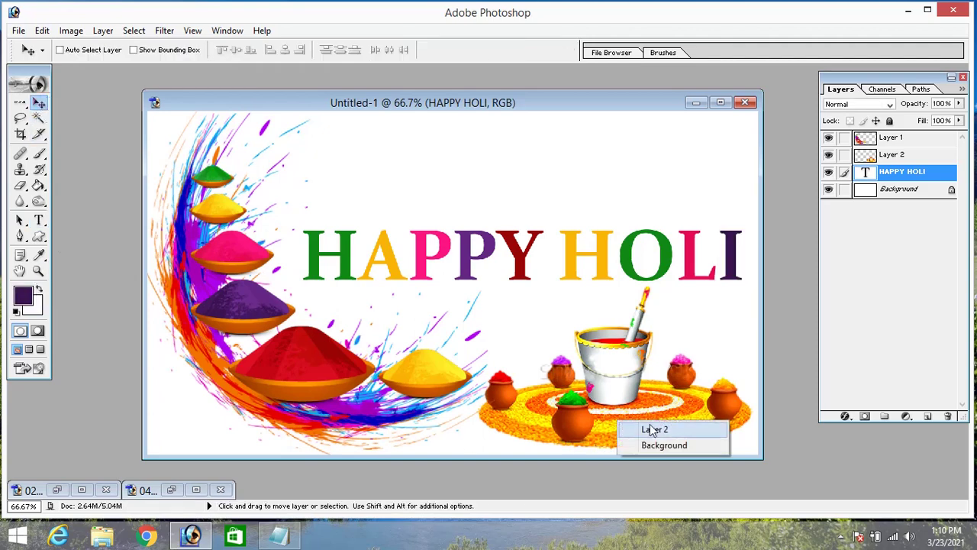
click(633, 428)
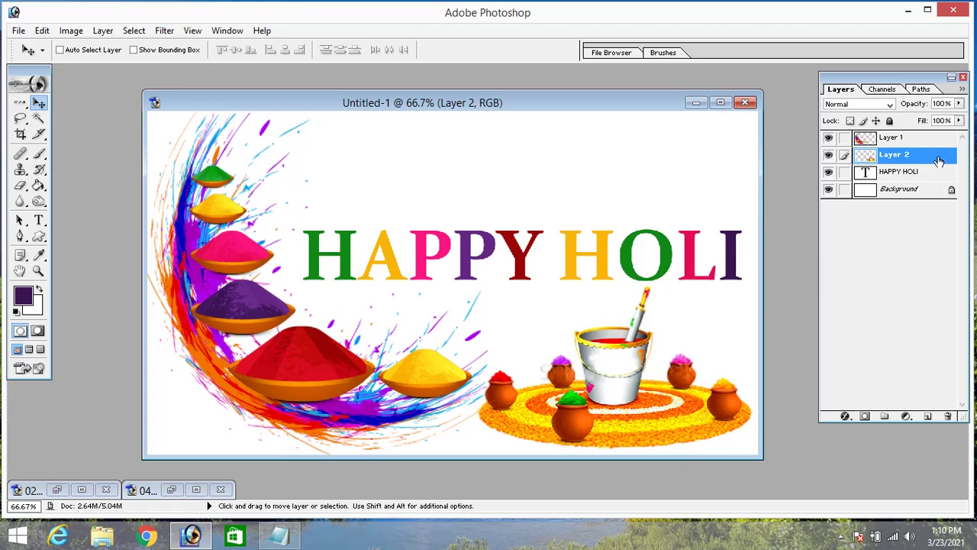
right_click(939, 160)
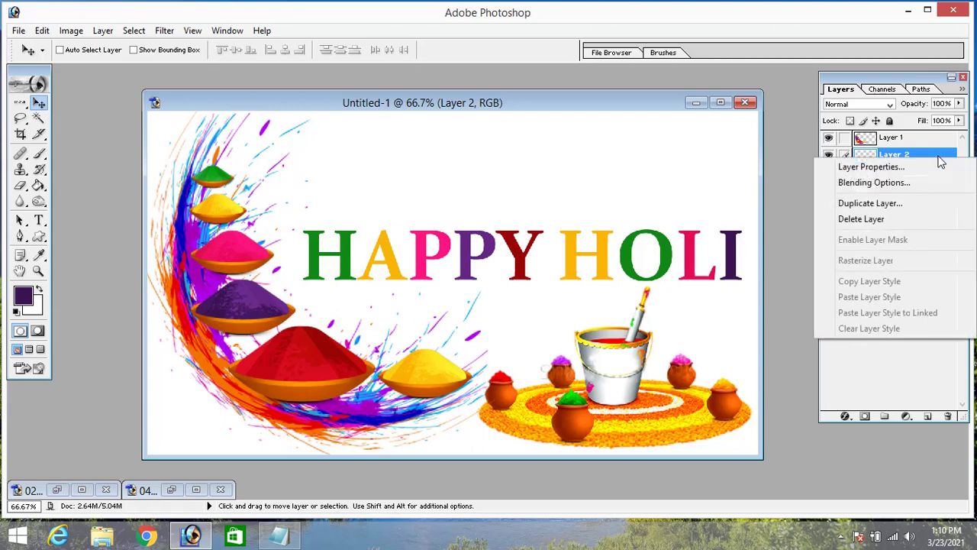
click(912, 185)
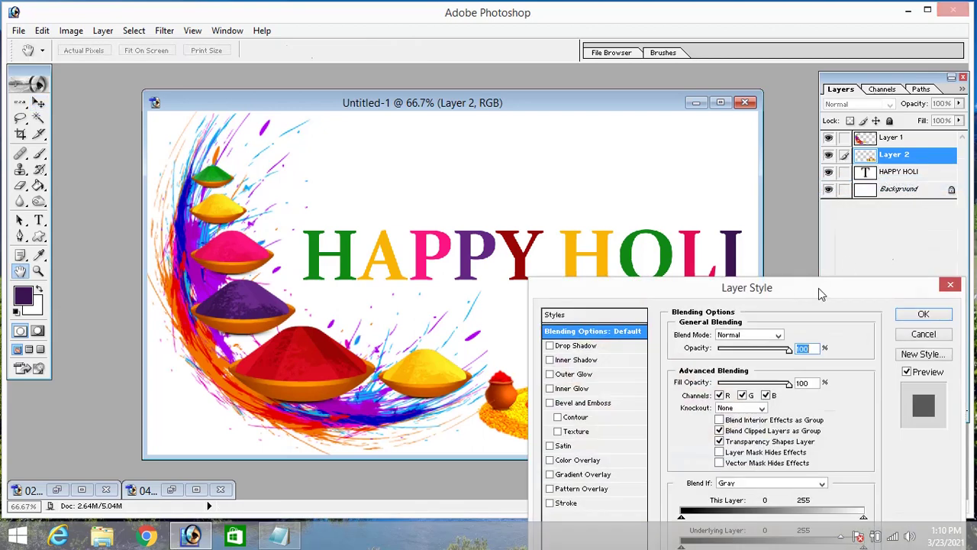
mouse_move(819, 288)
mouse_down()
mouse_move(367, 126)
mouse_move(382, 78)
mouse_up()
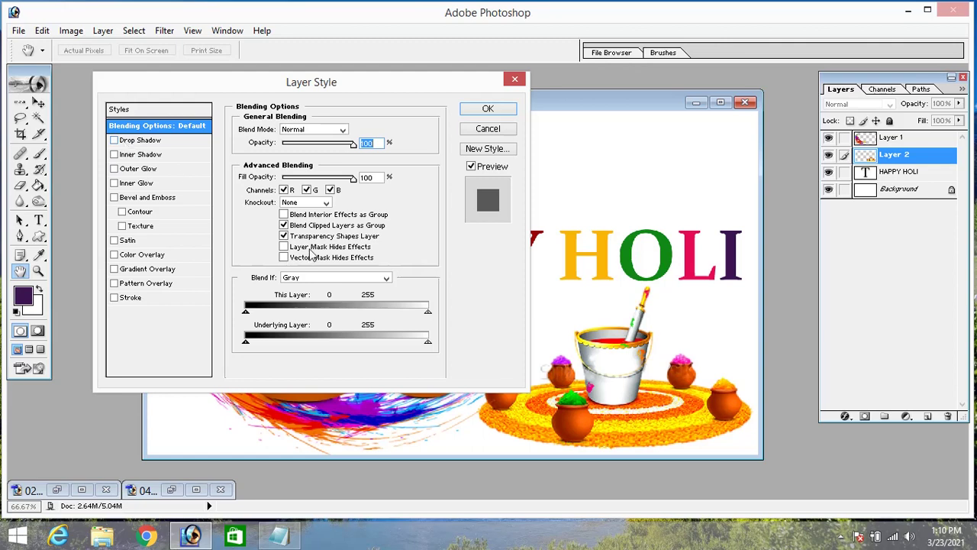
click(114, 141)
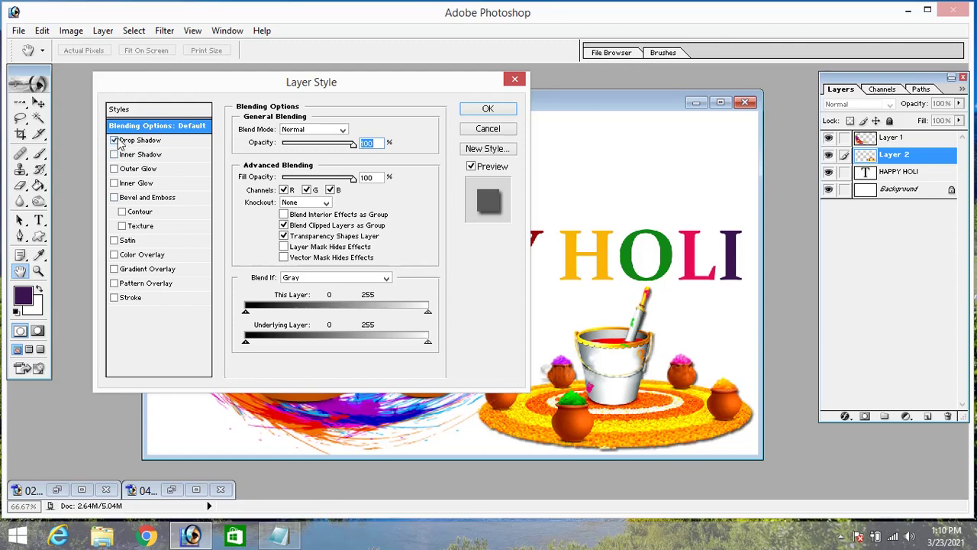
click(115, 141)
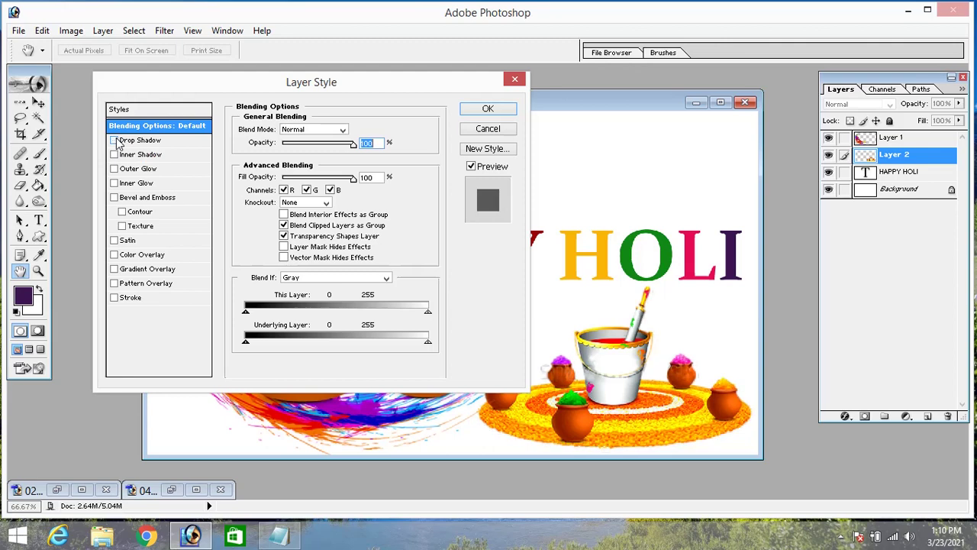
click(115, 141)
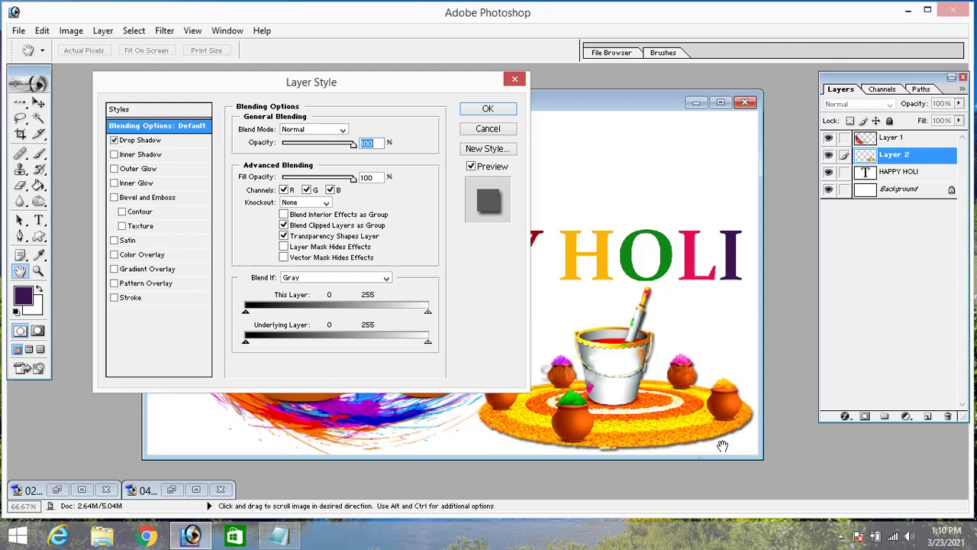
click(489, 111)
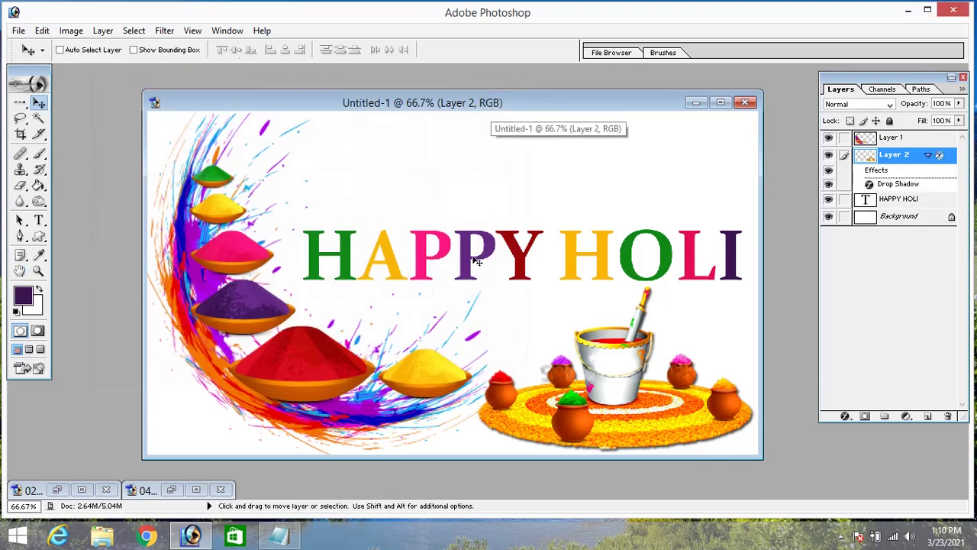
Select the HAPPY HOLI layer and enable Drop Shadow and a white Stroke in Blending Options
right_click(350, 281)
click(375, 285)
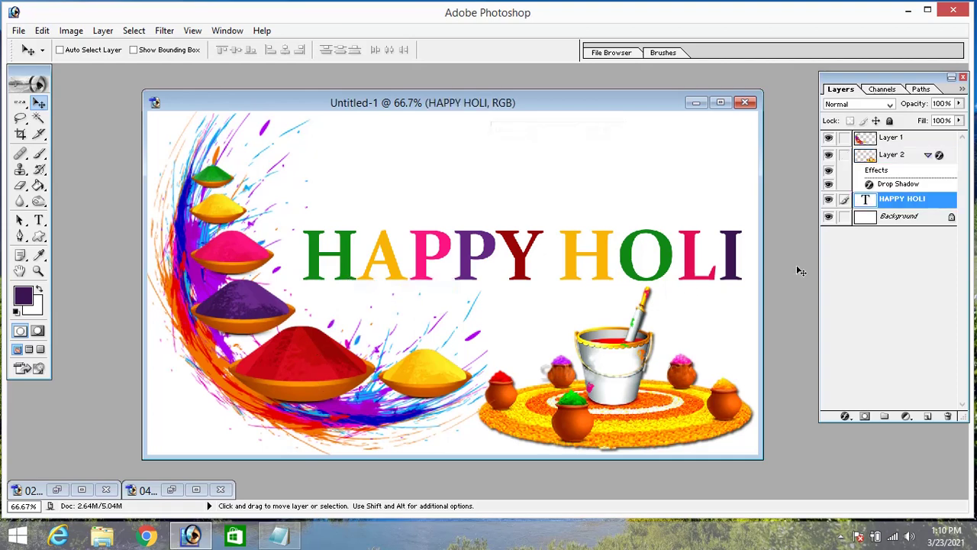
right_click(944, 200)
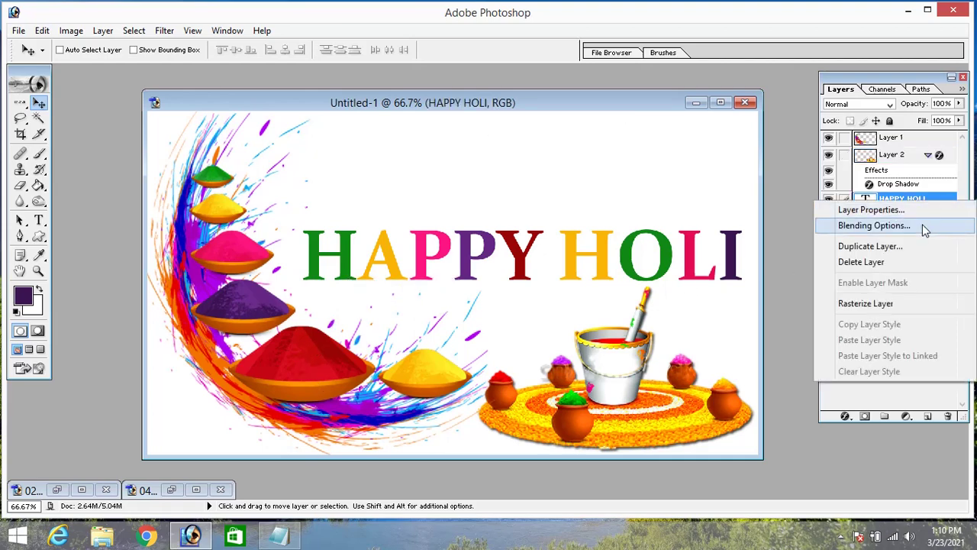
click(923, 224)
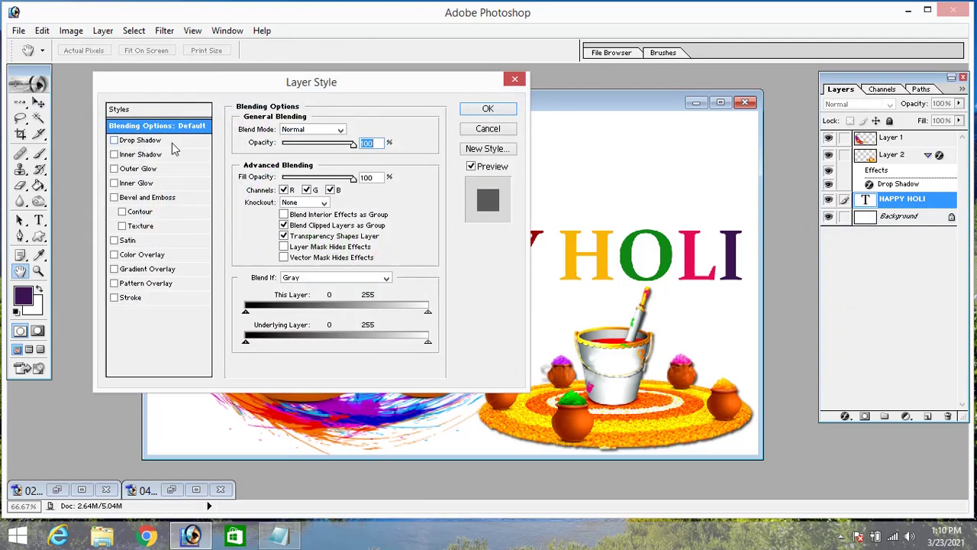
click(172, 142)
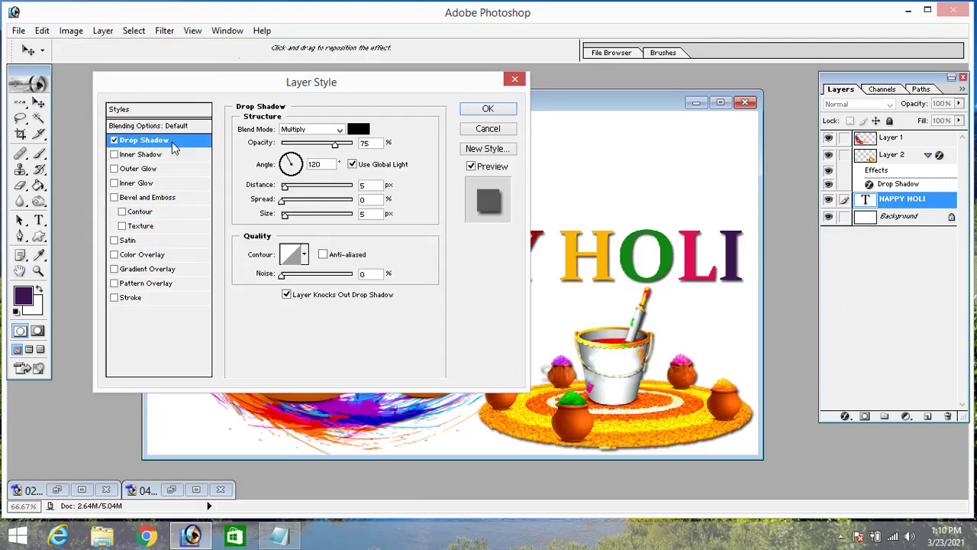
click(130, 298)
click(270, 211)
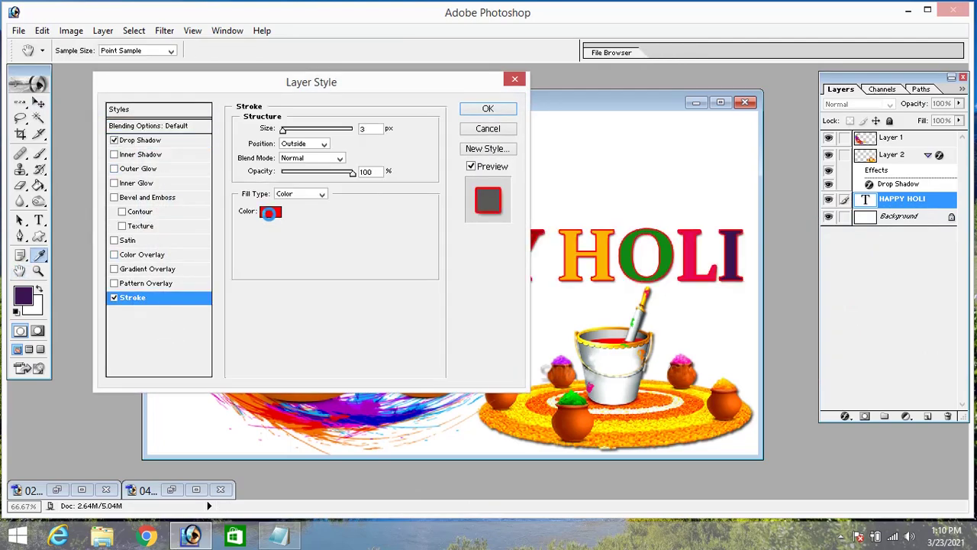
click(300, 312)
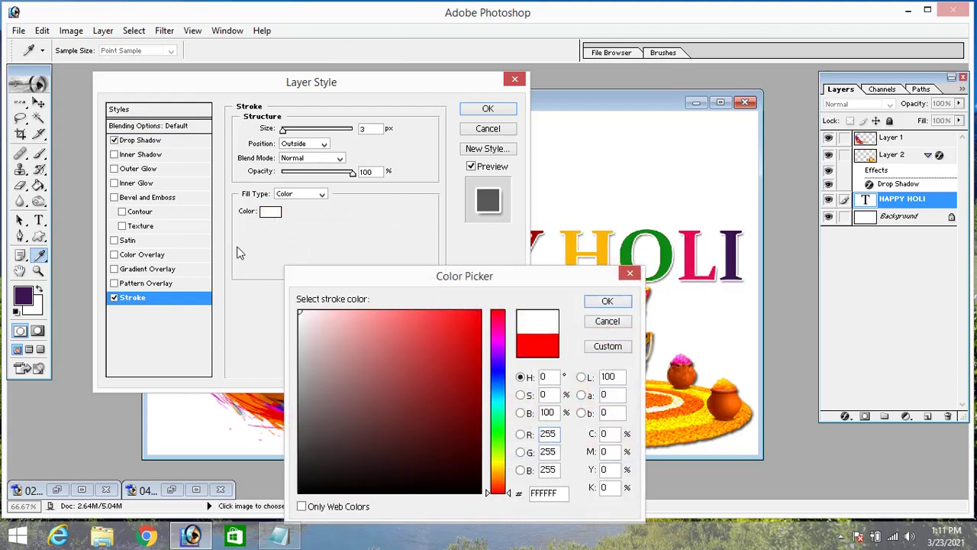
click(597, 304)
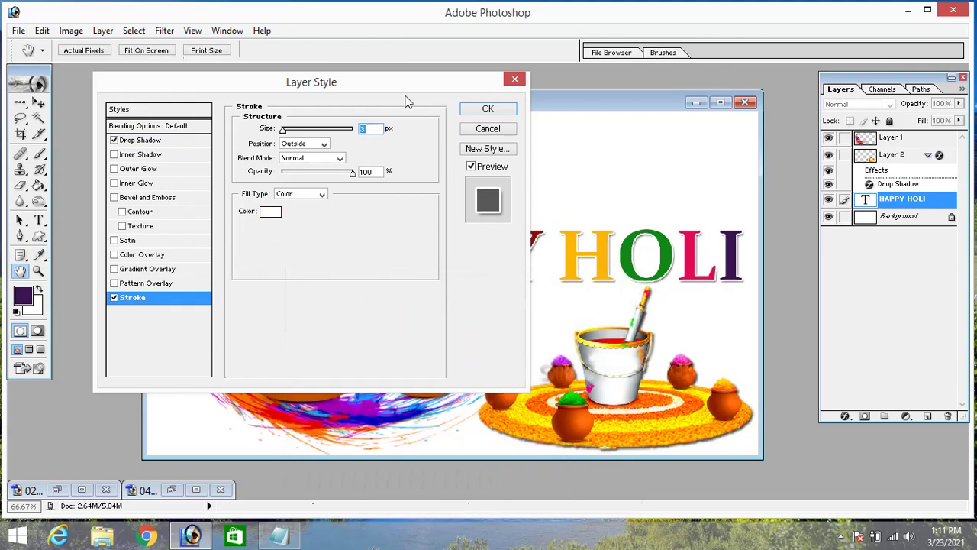
Raise the drop shadow opacity to 100%, set the stroke width to 3 px, and apply
drag(402, 91, 510, 365)
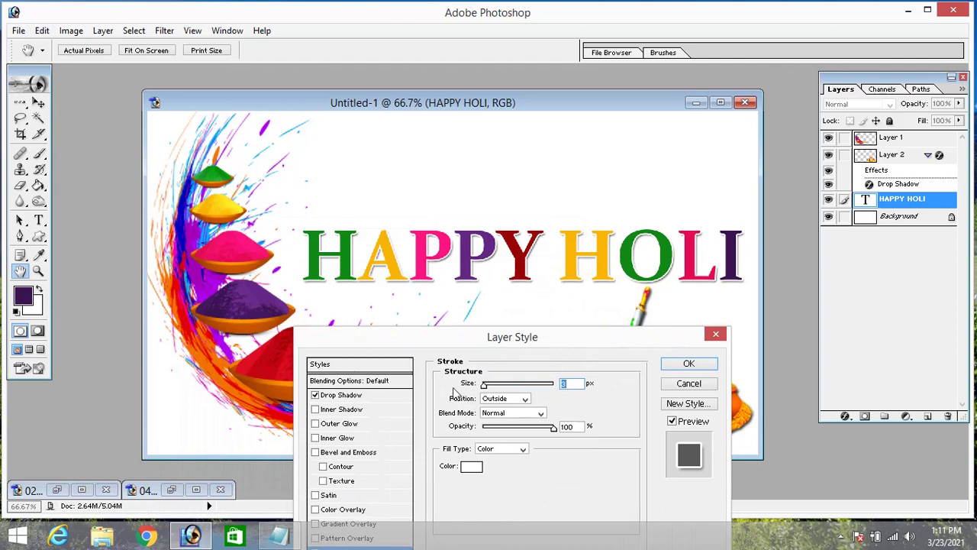
click(345, 395)
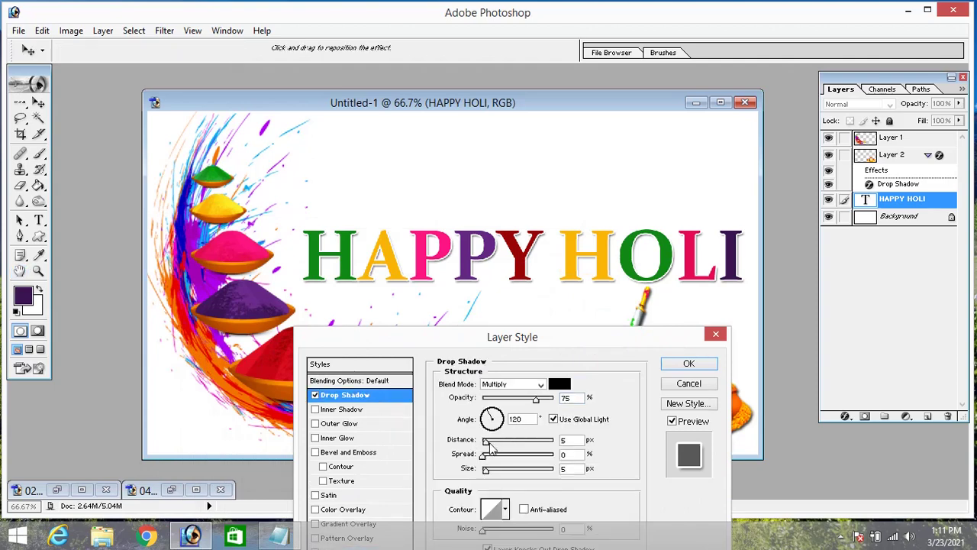
drag(536, 399, 555, 399)
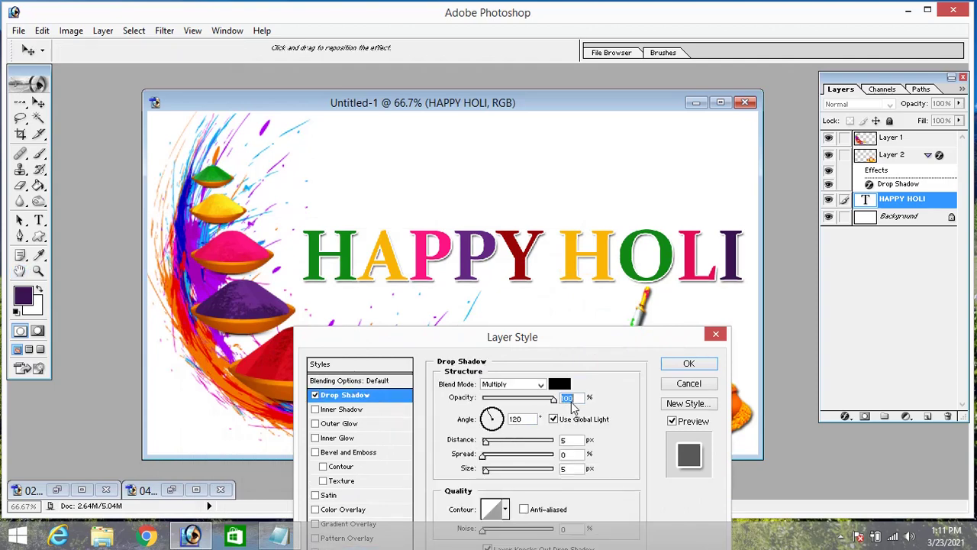
drag(556, 336, 373, 85)
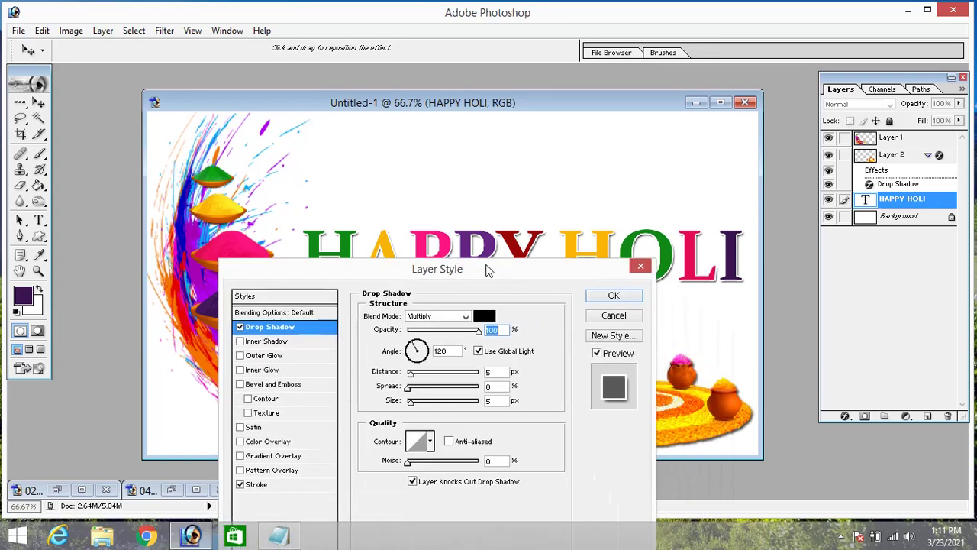
click(181, 306)
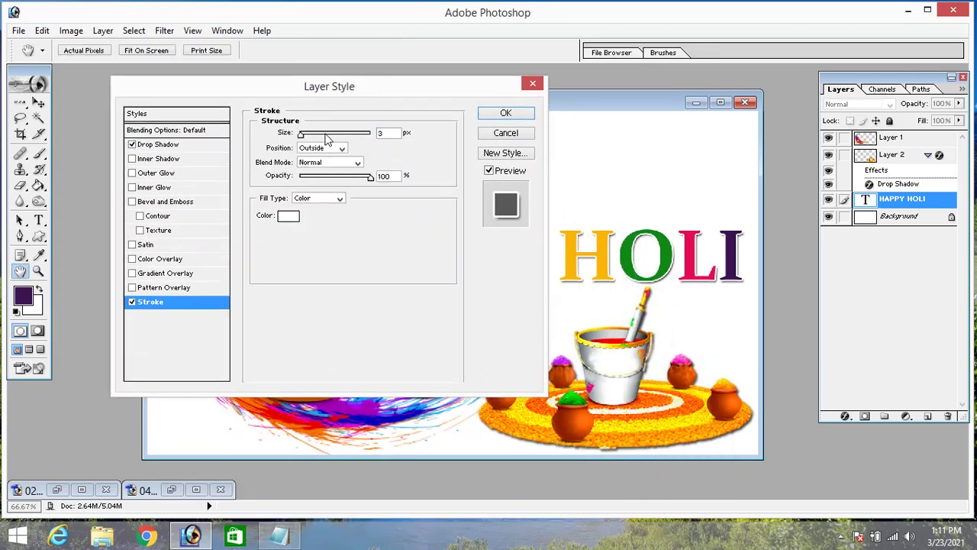
drag(304, 134, 301, 134)
click(504, 114)
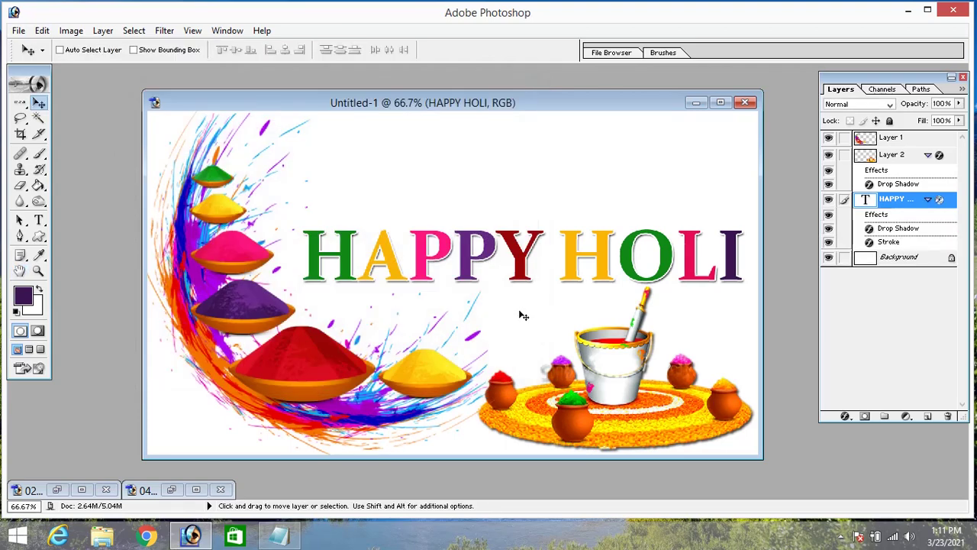
key(ctrl+plus)
key(ctrl+plus)
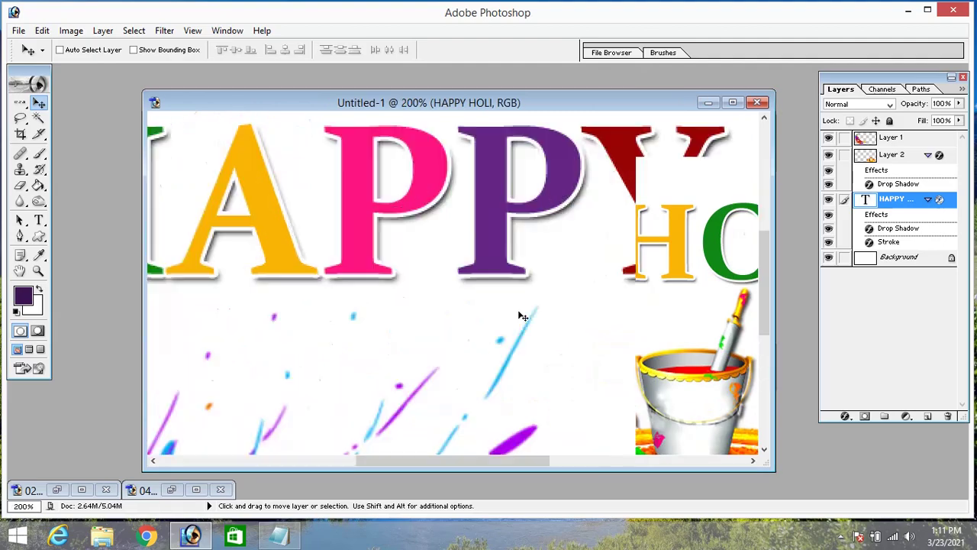
key(ctrl+minus)
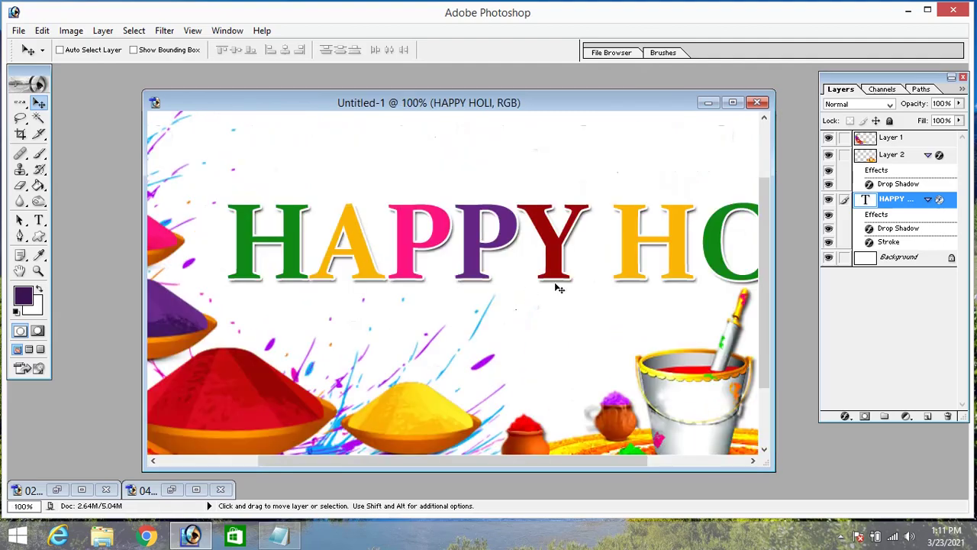
key(ctrl+minus)
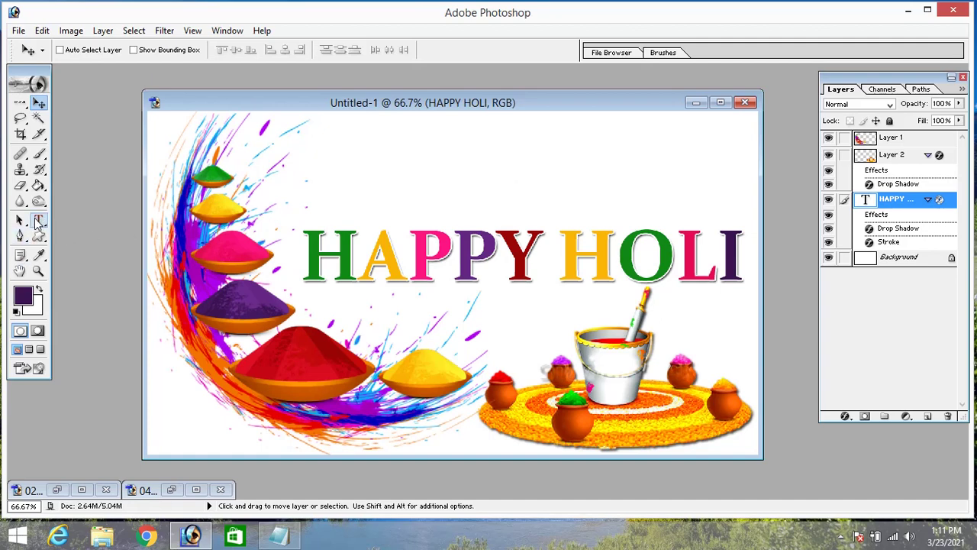
Sample an orange-red from the artwork as the foreground colour for text
click(38, 255)
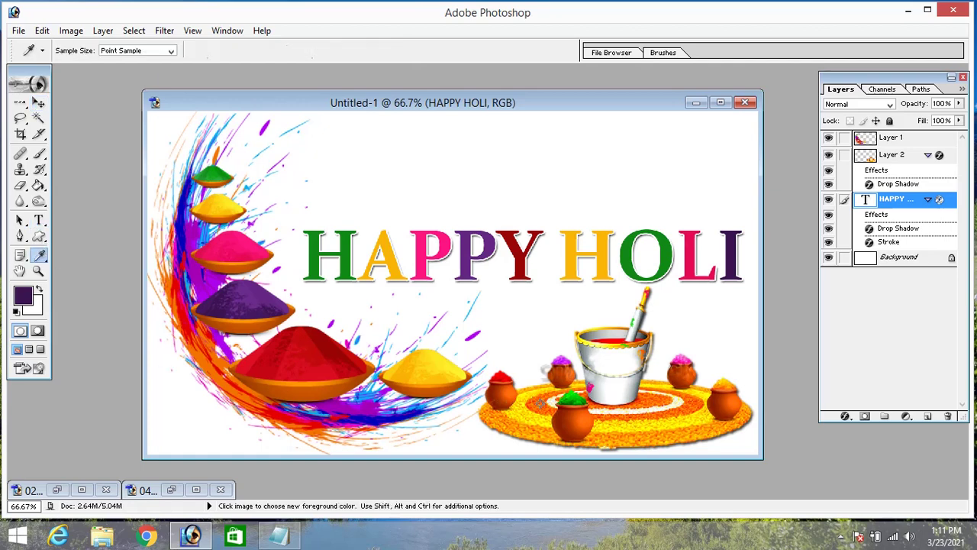
click(200, 359)
click(39, 220)
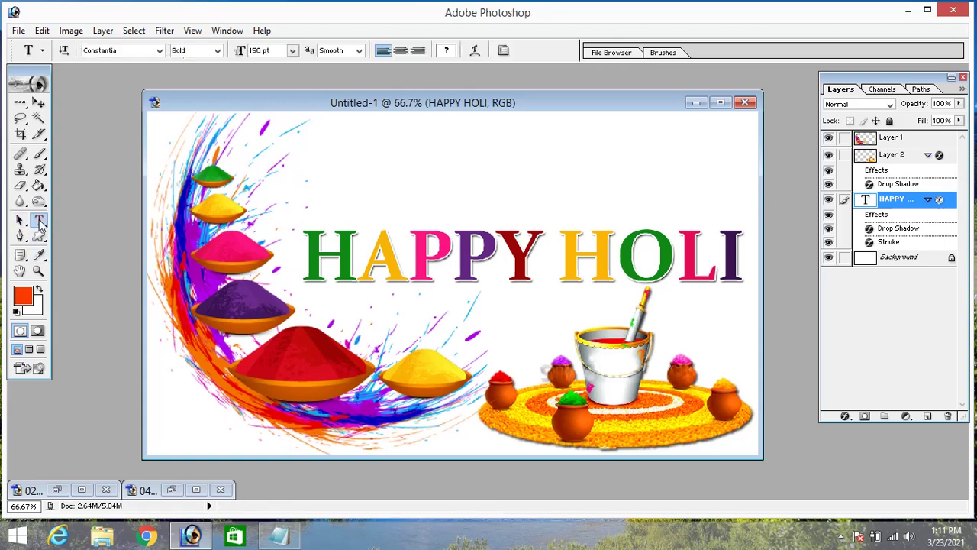
Try a 75 pt font size, then undo it to keep the title at 150 pt
drag(275, 51, 239, 55)
text(75)
key(Return)
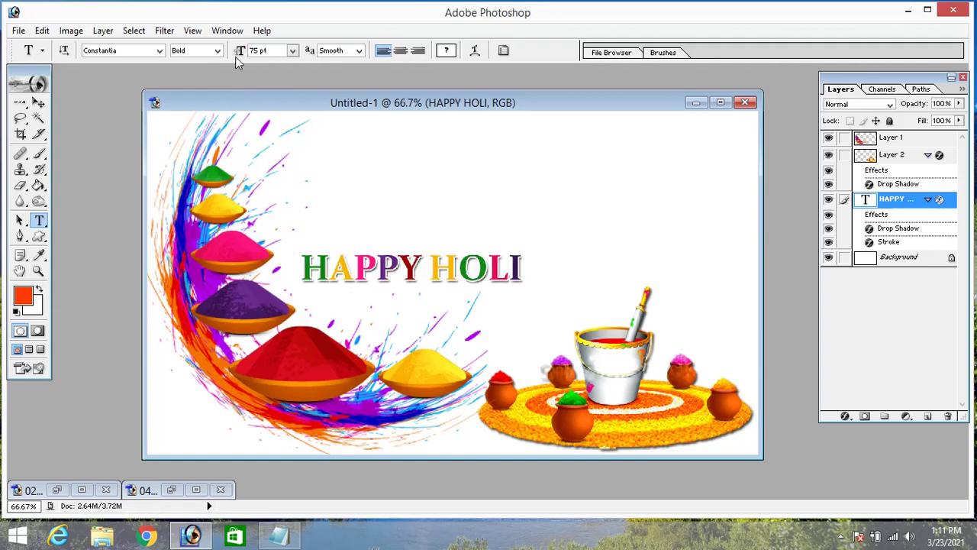
key(ctrl+z)
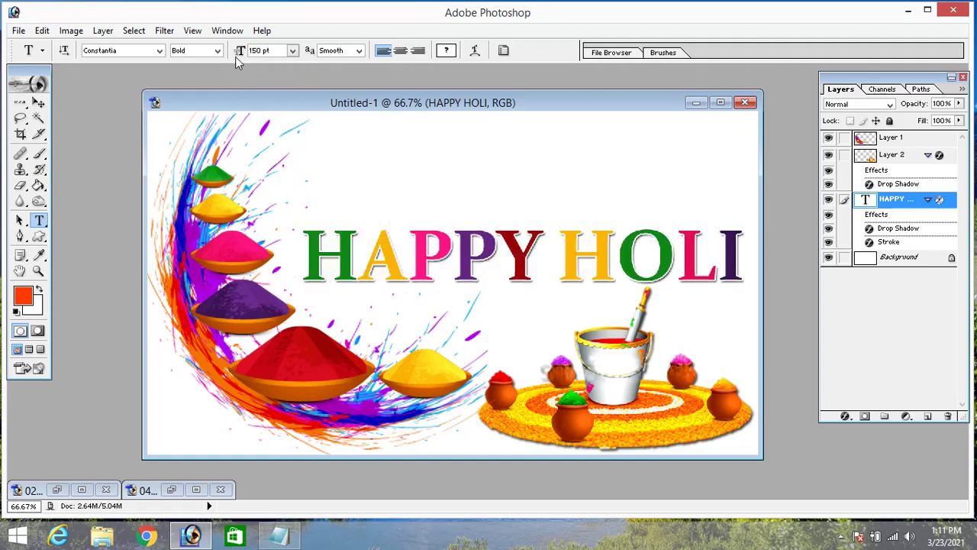
click(40, 103)
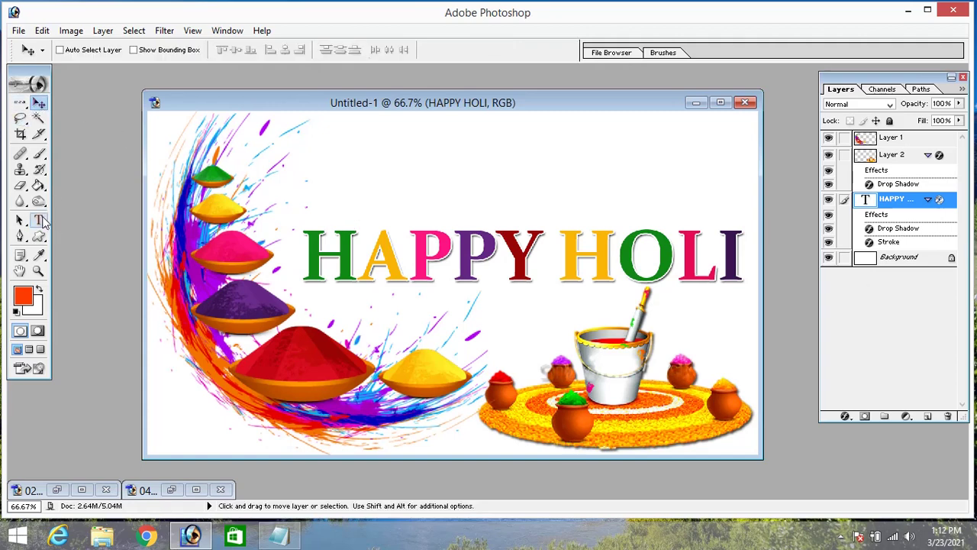
click(40, 220)
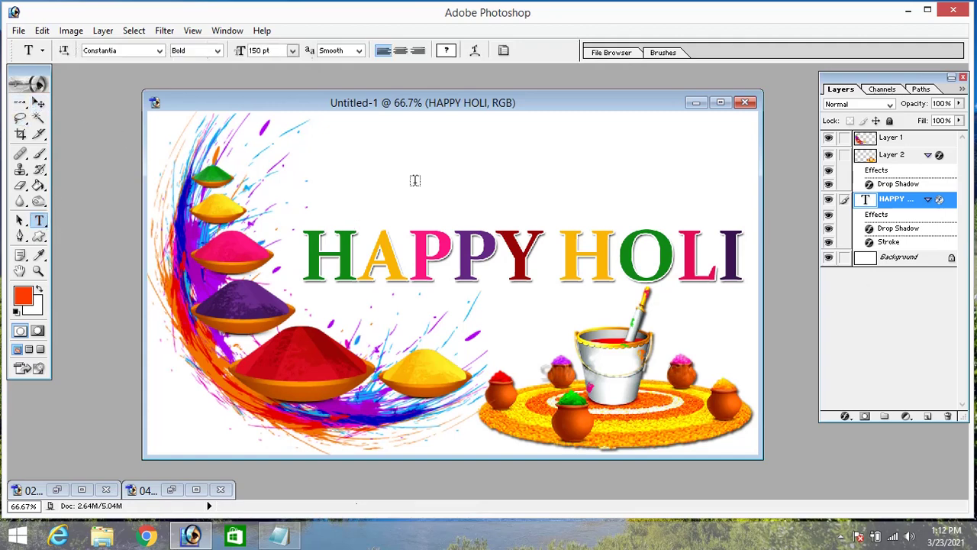
Paste the greeting quote as a new text layer and place it above the title
click(330, 159)
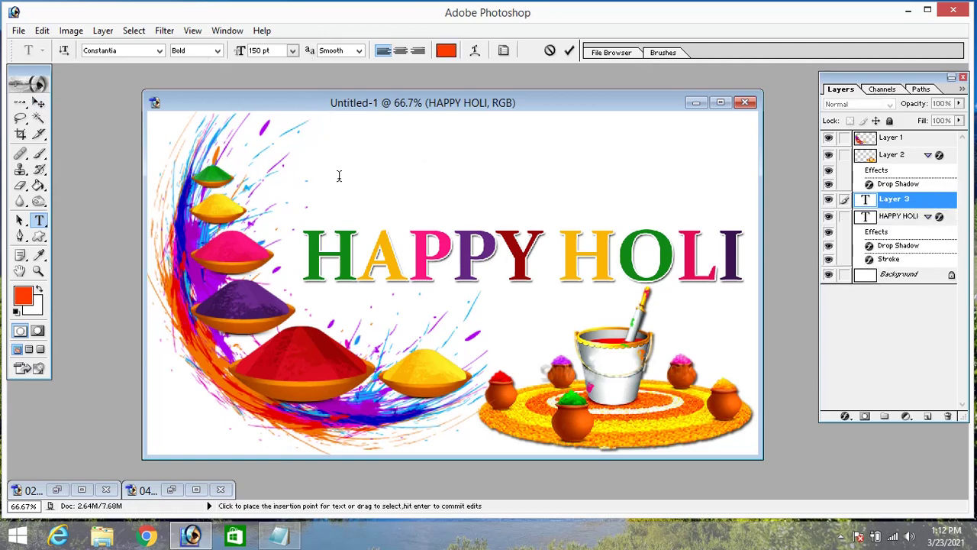
drag(274, 53, 249, 59)
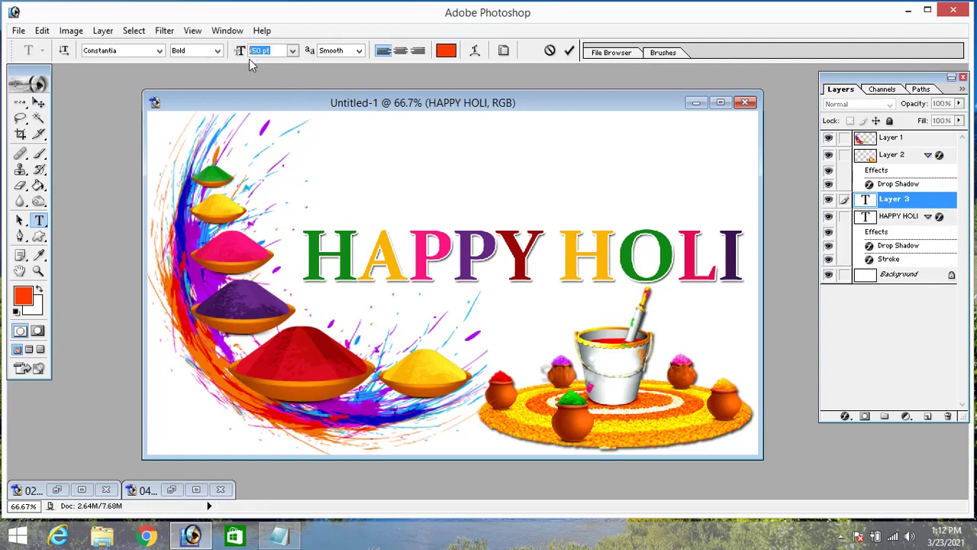
text(75)
key(Return)
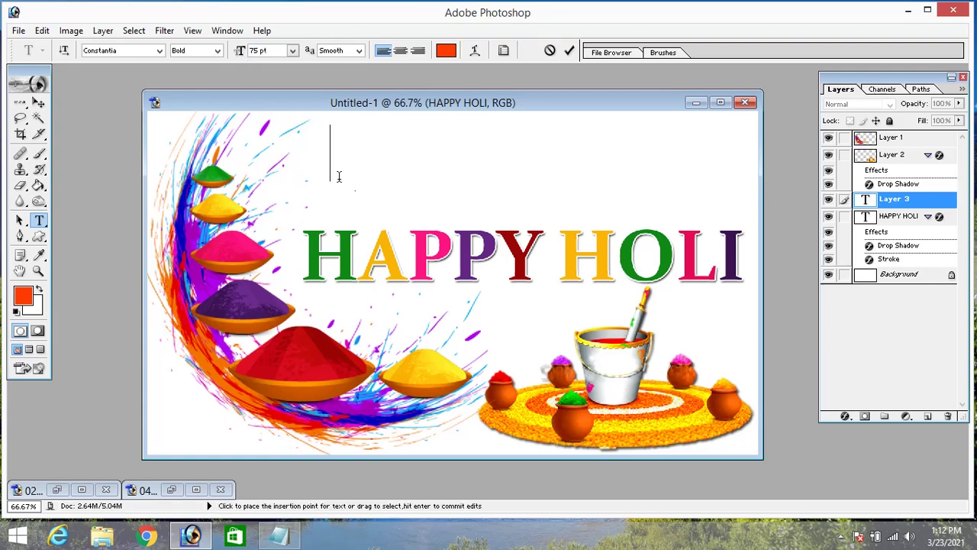
key(ctrl+v)
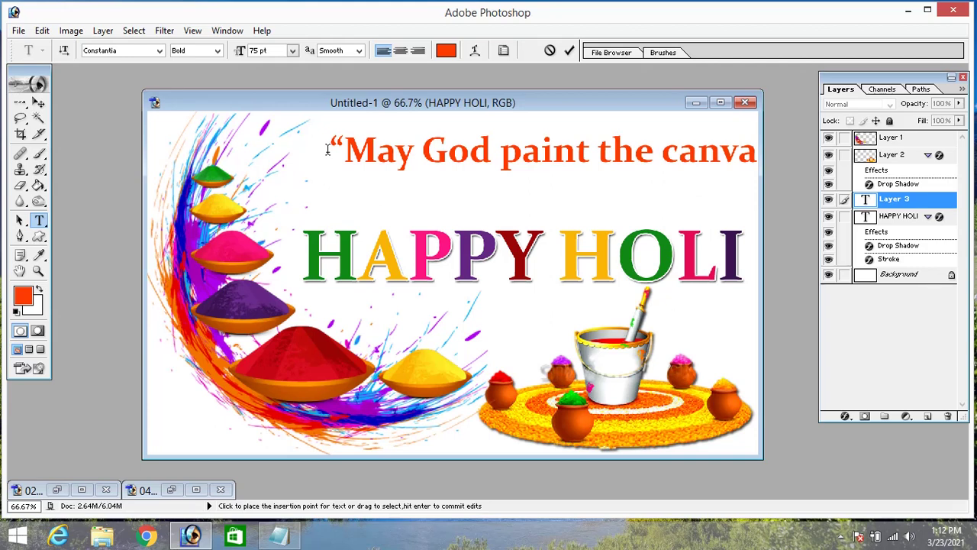
click(39, 102)
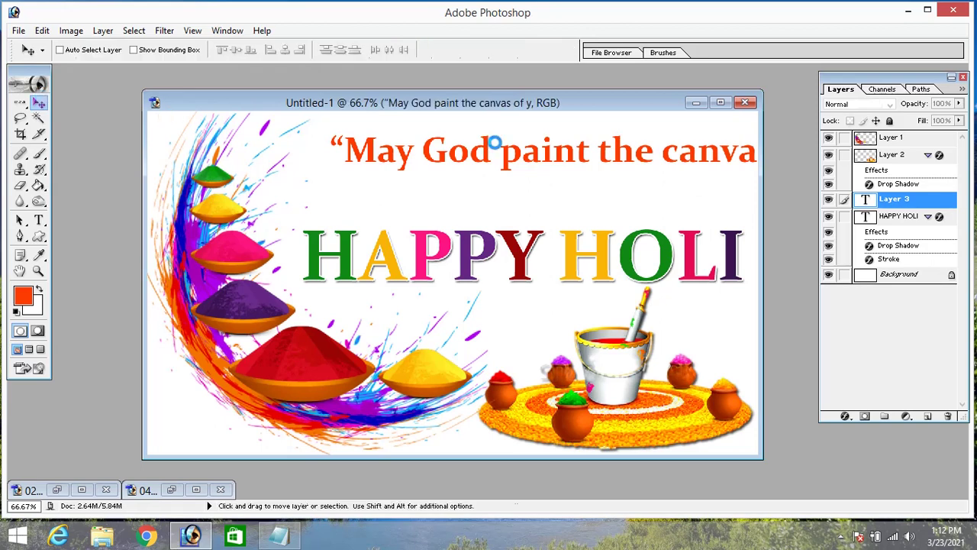
drag(539, 160, 421, 189)
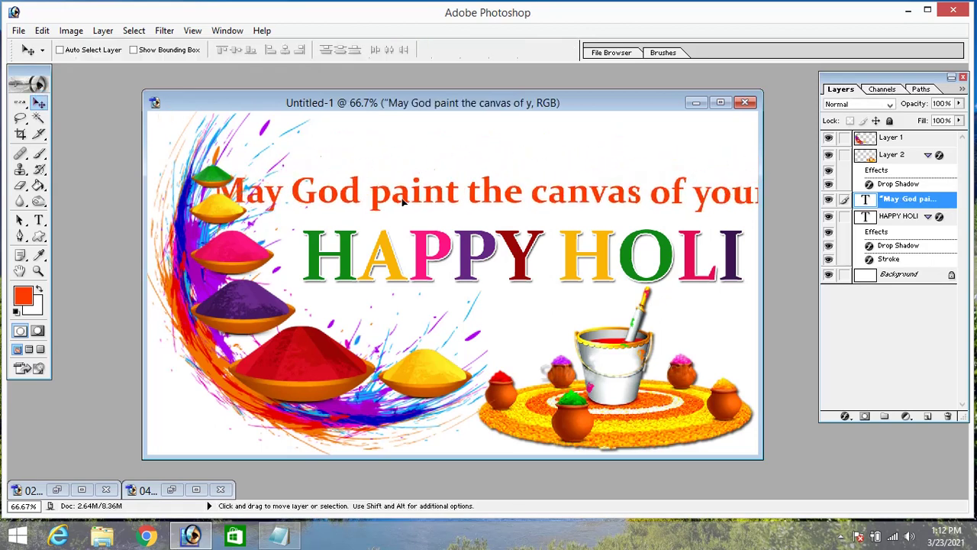
Shrink the oversized quote text to 30 pt and 48 pt
click(38, 221)
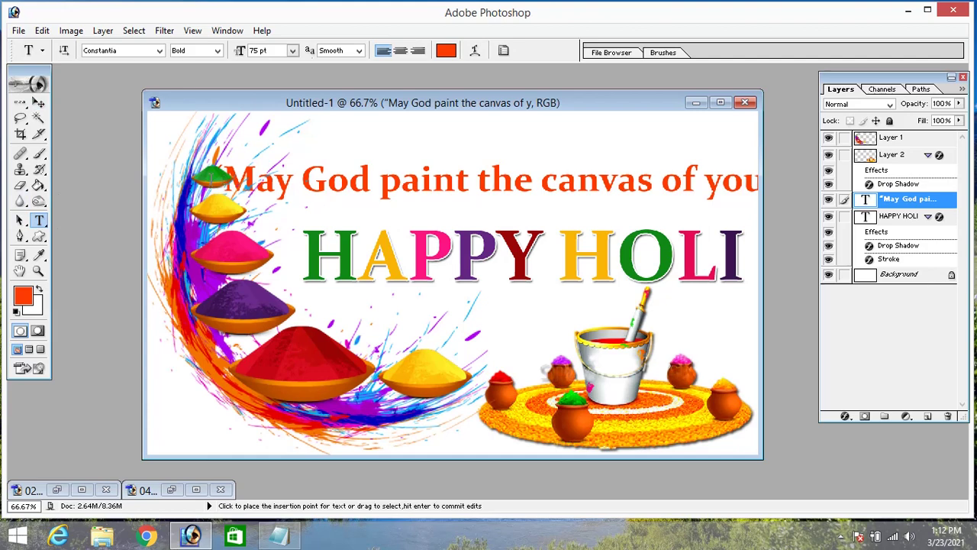
drag(209, 179, 756, 187)
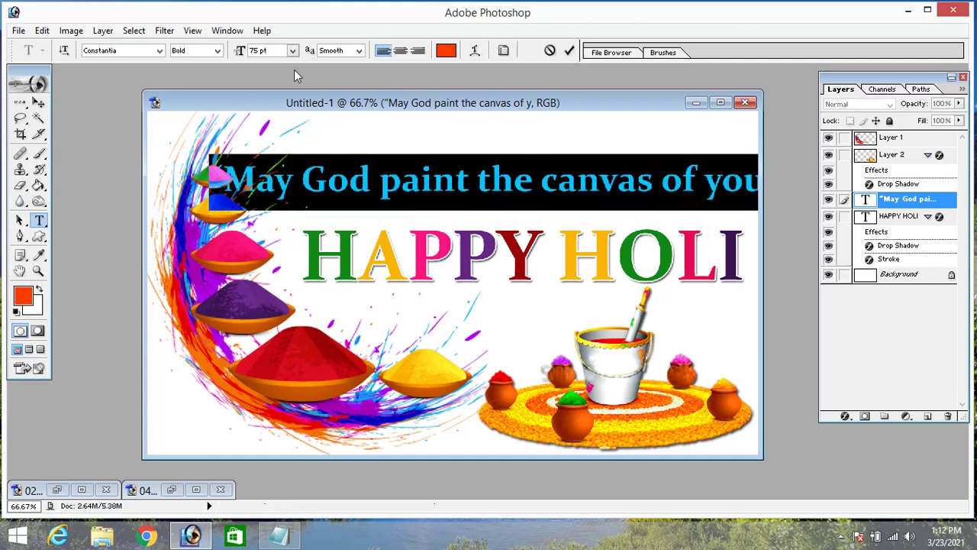
click(293, 51)
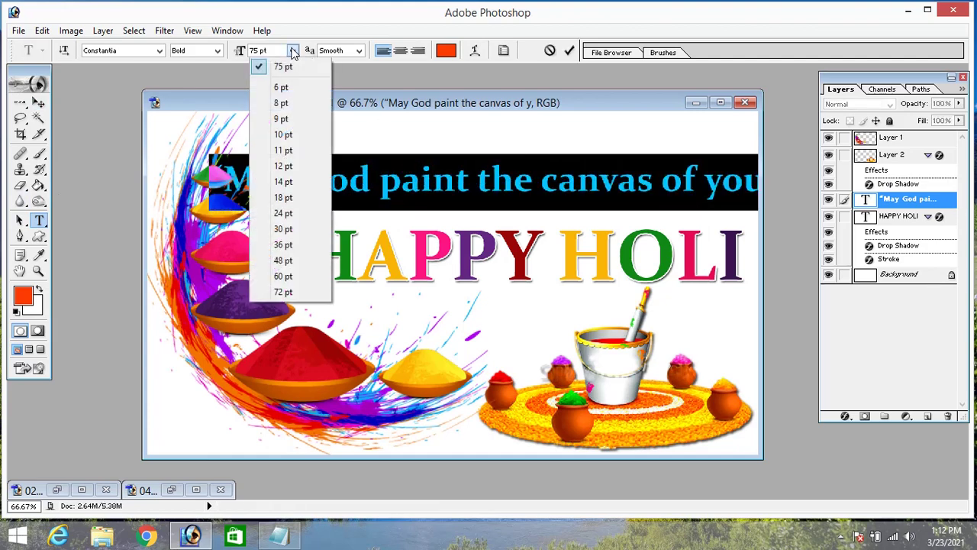
click(282, 229)
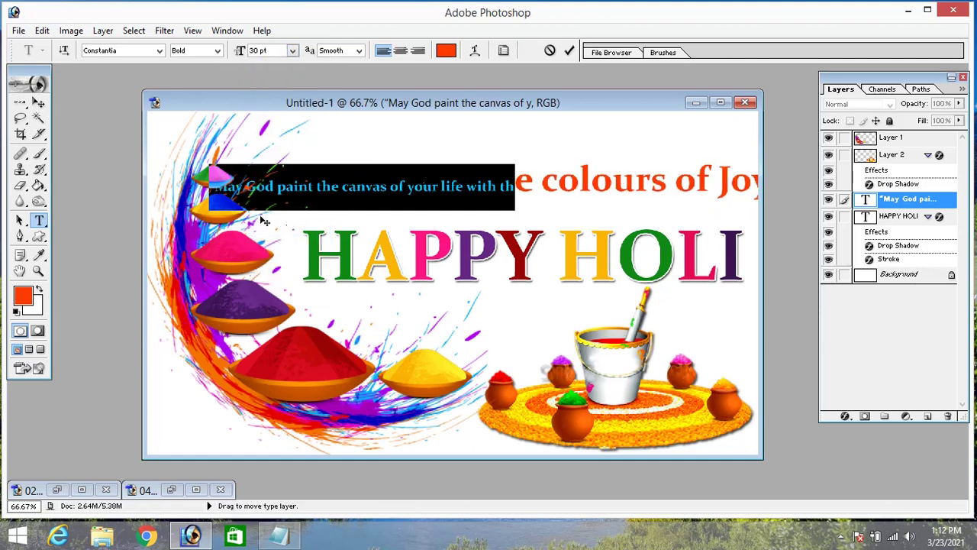
drag(515, 182, 758, 182)
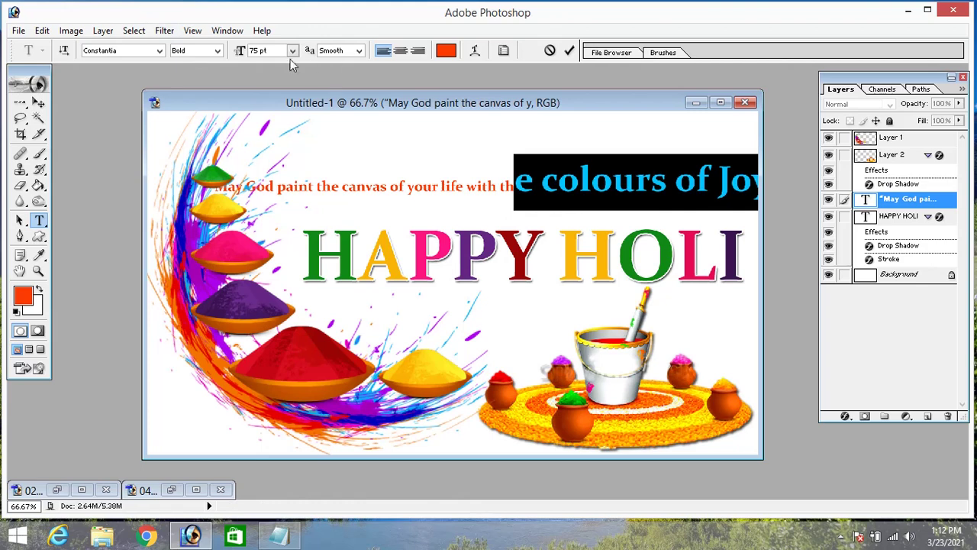
click(293, 50)
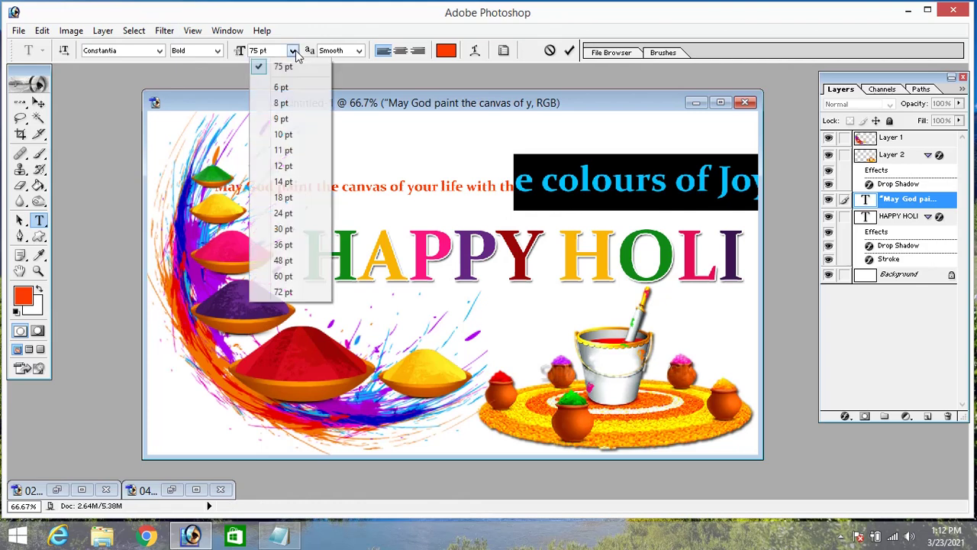
click(283, 261)
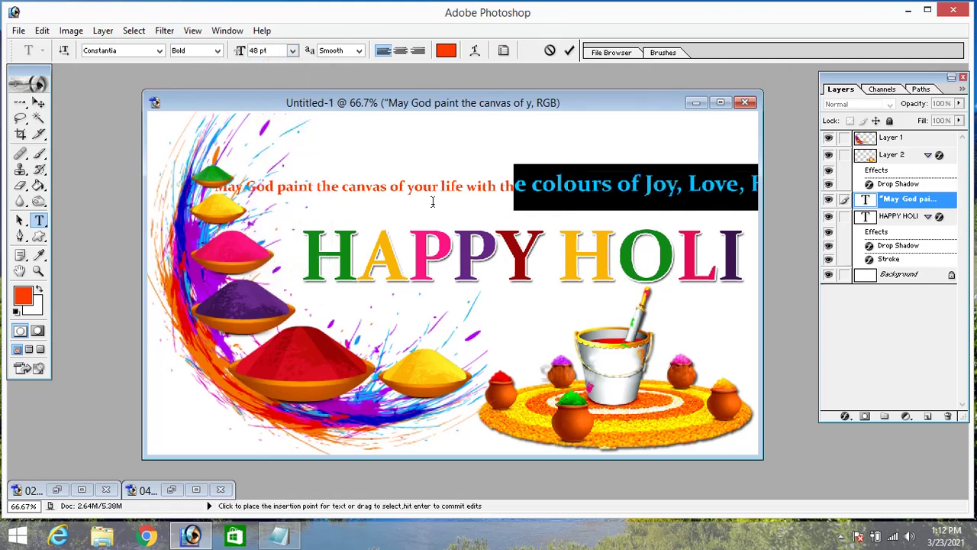
Break the quote into four lines and move the block right and up
click(495, 195)
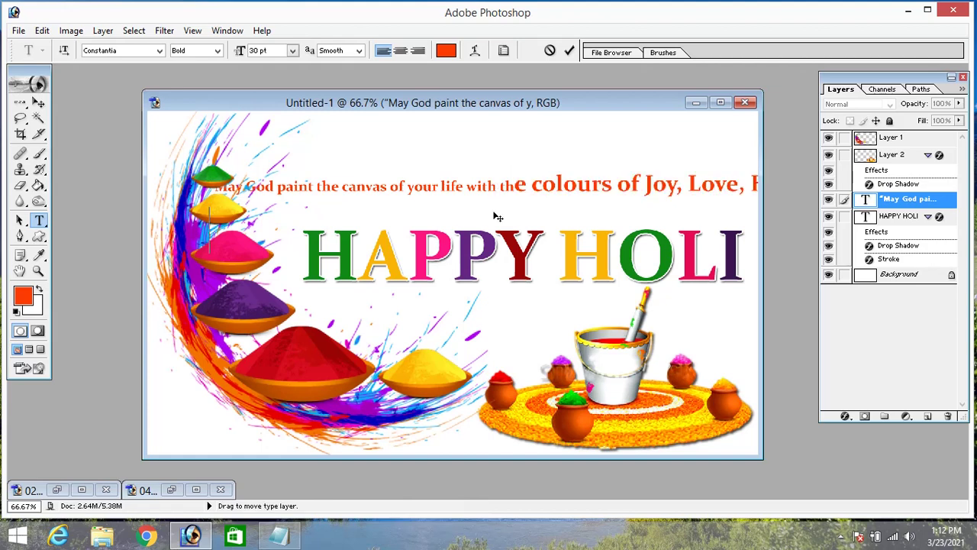
key(Return)
click(464, 227)
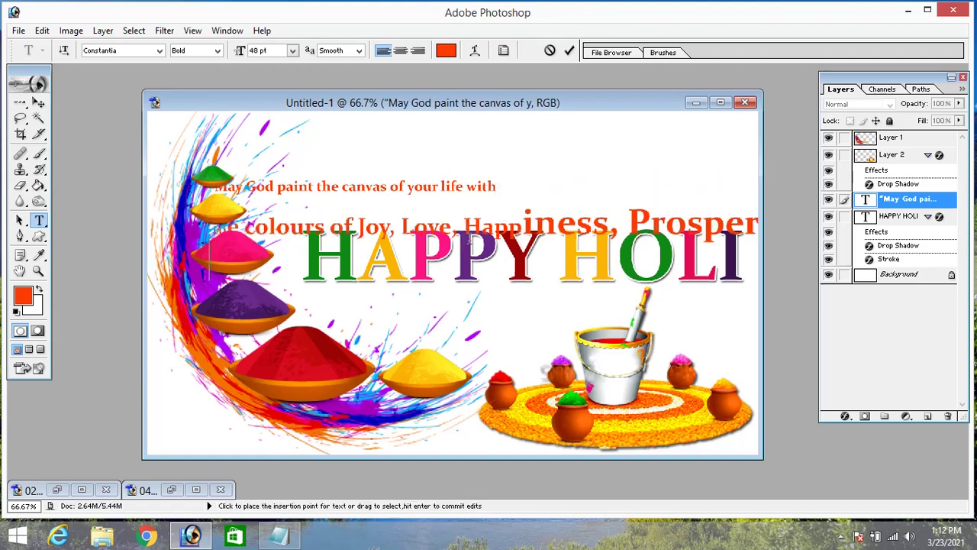
key(Return)
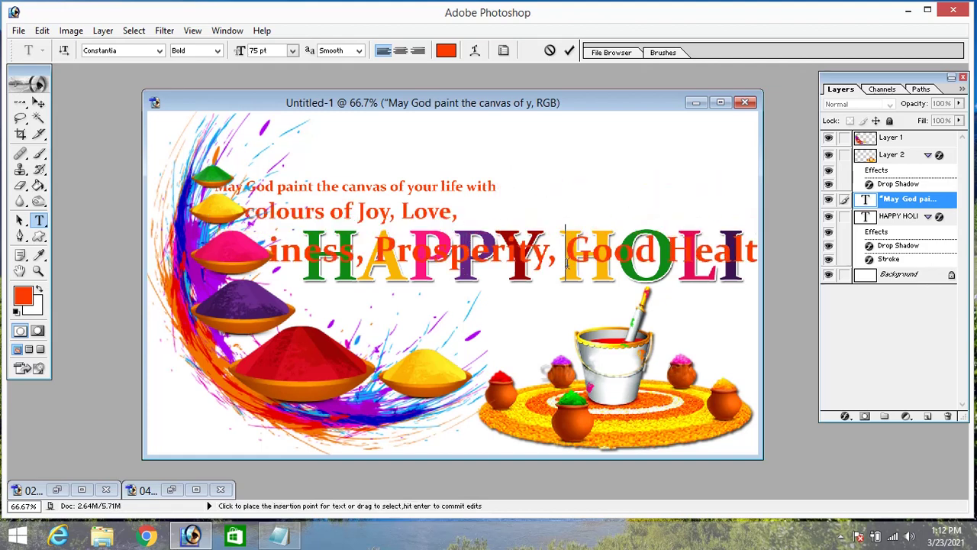
key(Return)
click(46, 104)
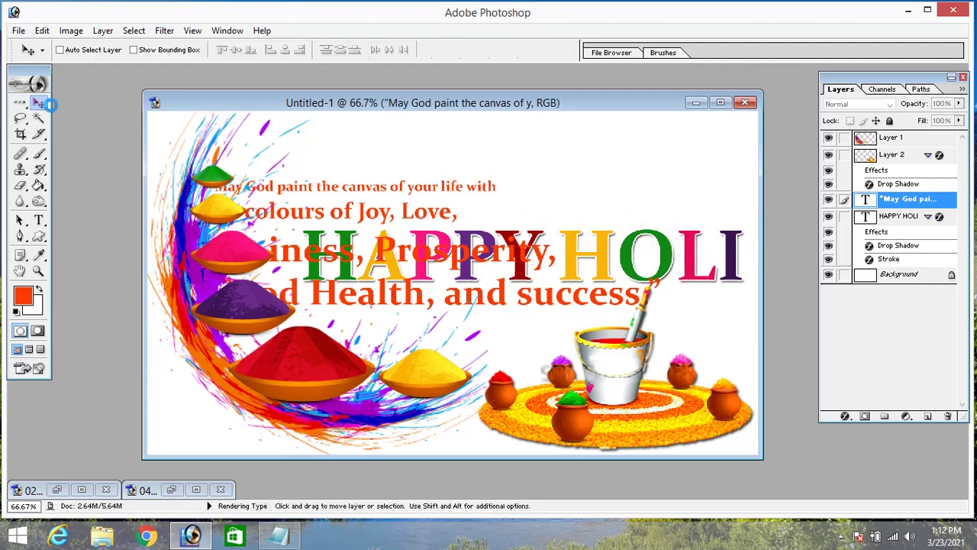
drag(412, 207, 478, 175)
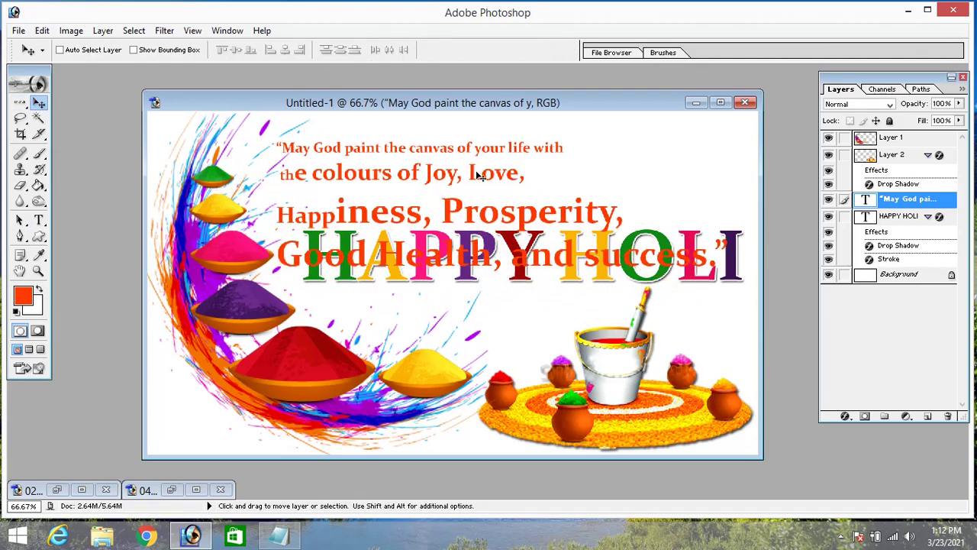
Set the whole quote to 36 pt, centre-align it, and position it above HAPPY HOLI
click(38, 220)
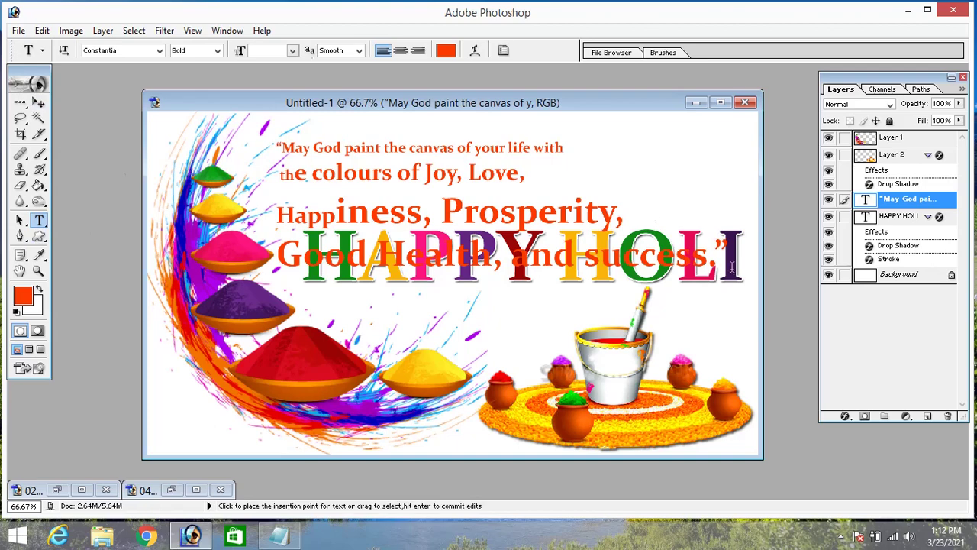
drag(731, 267, 281, 135)
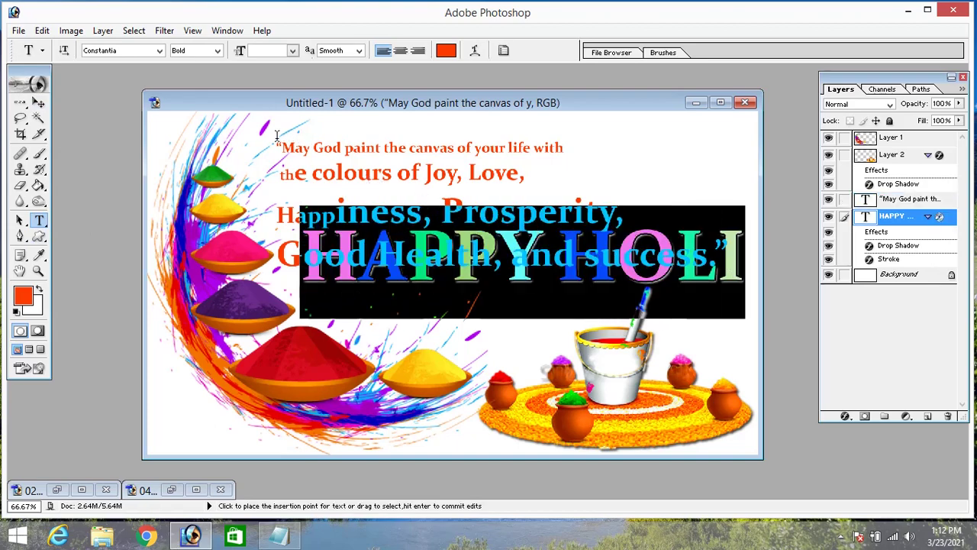
click(39, 102)
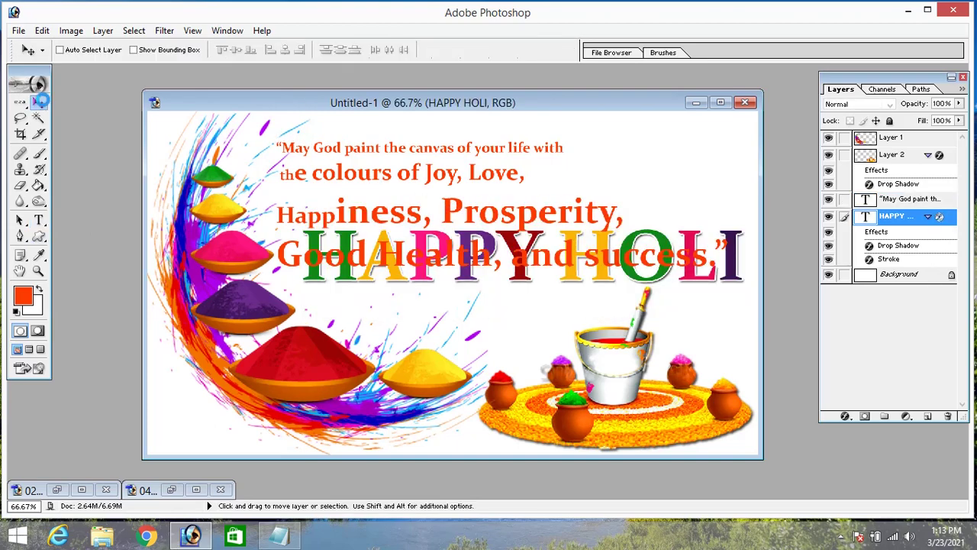
click(39, 220)
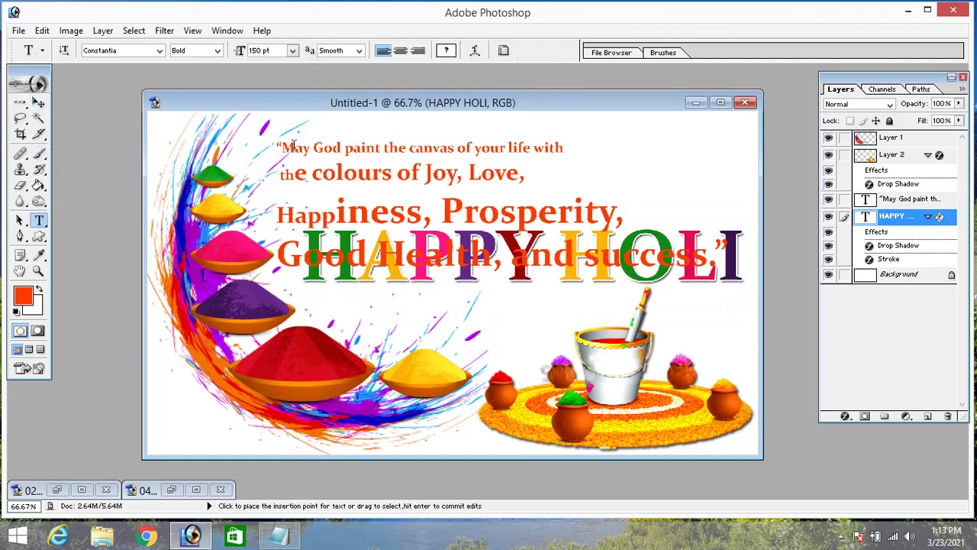
drag(279, 143, 733, 267)
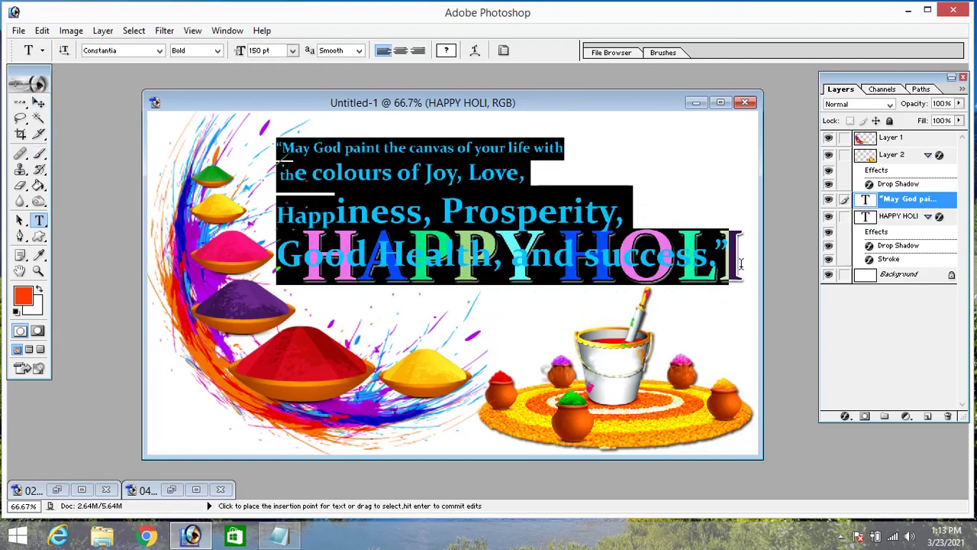
click(292, 50)
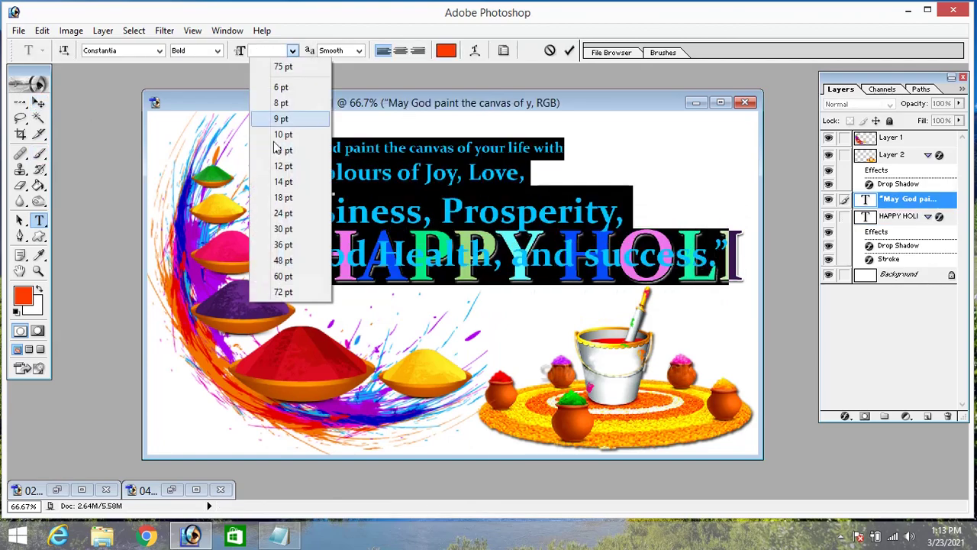
click(283, 245)
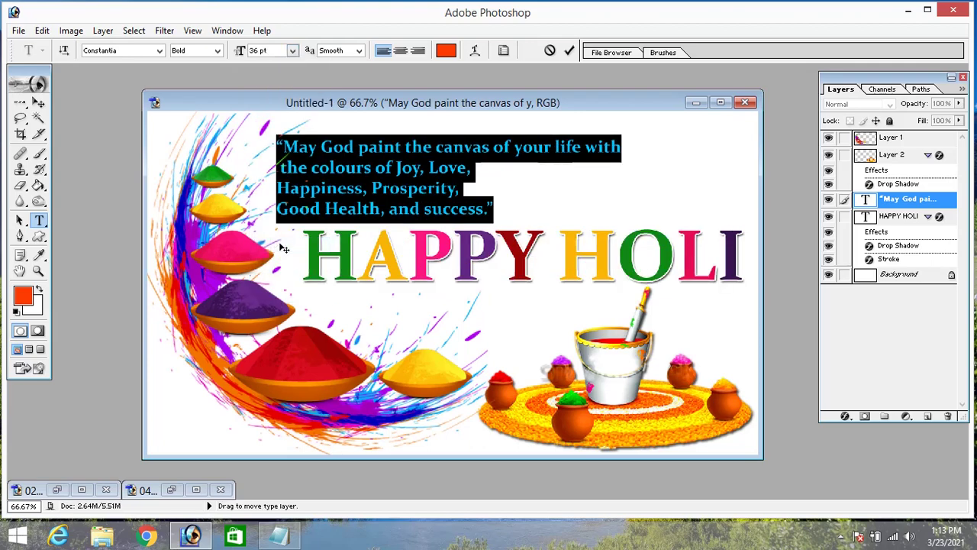
click(401, 51)
click(39, 101)
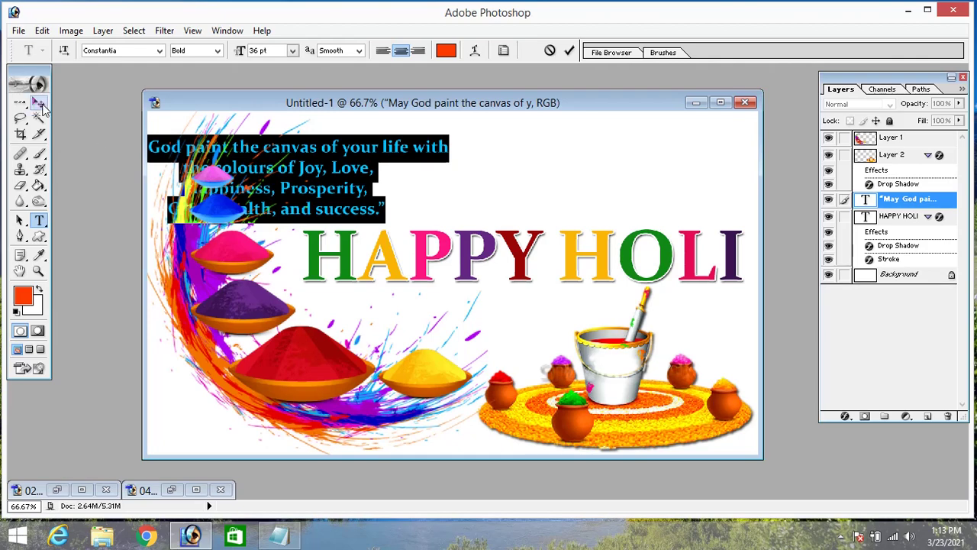
drag(302, 170, 523, 167)
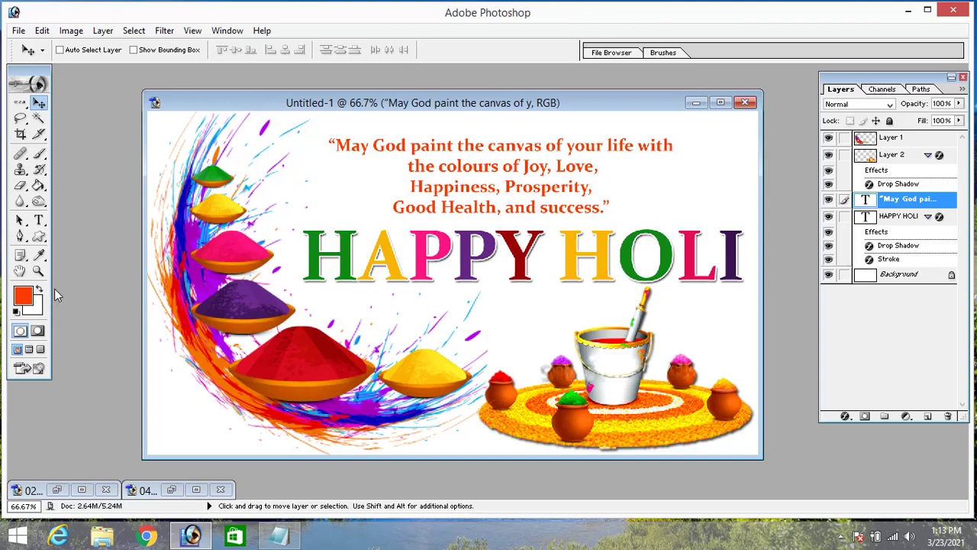
Scale the quote up to about 126% with Free Transform and nudge it slightly right and up
key(ctrl+t)
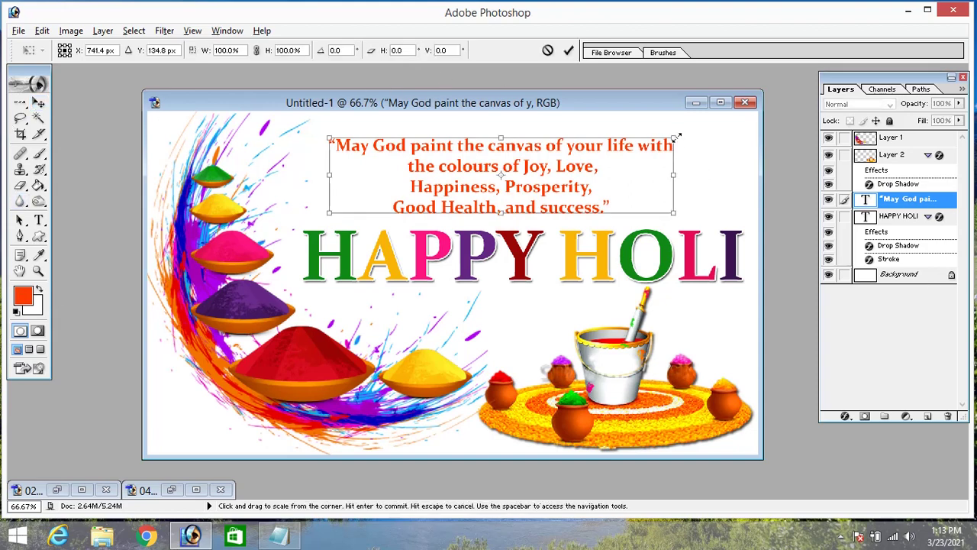
drag(675, 137, 721, 127)
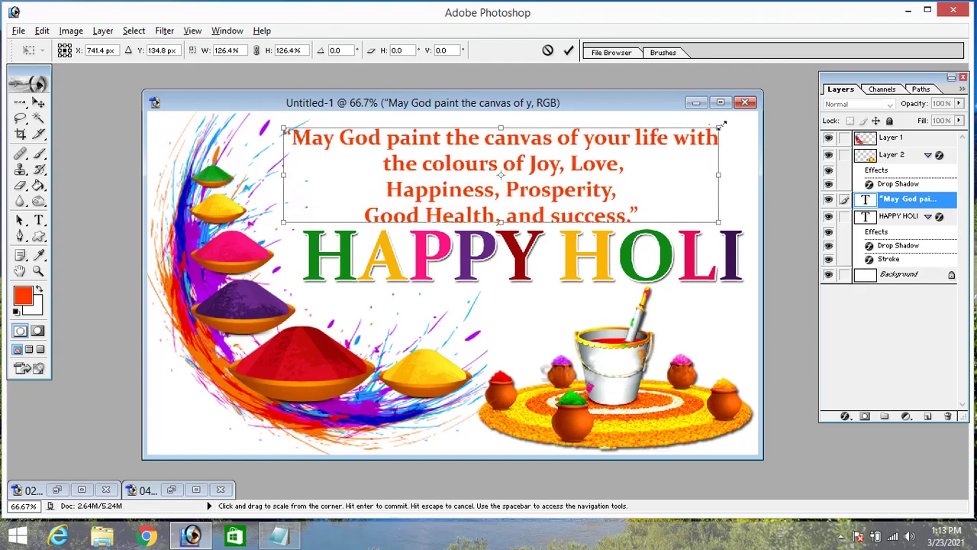
key(Return)
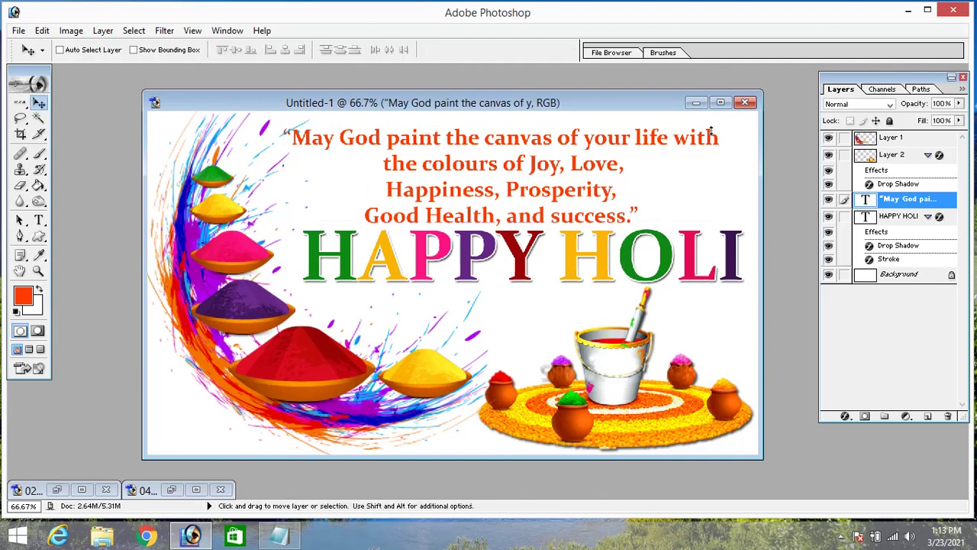
drag(603, 193, 630, 189)
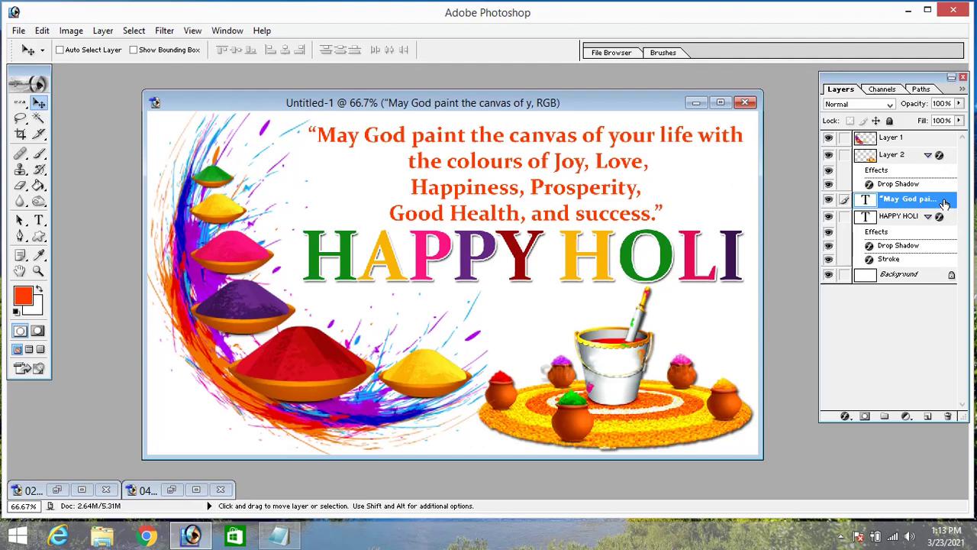
Add a Drop Shadow and a white Stroke to the quote layer, then maximize the document window
double_click(946, 204)
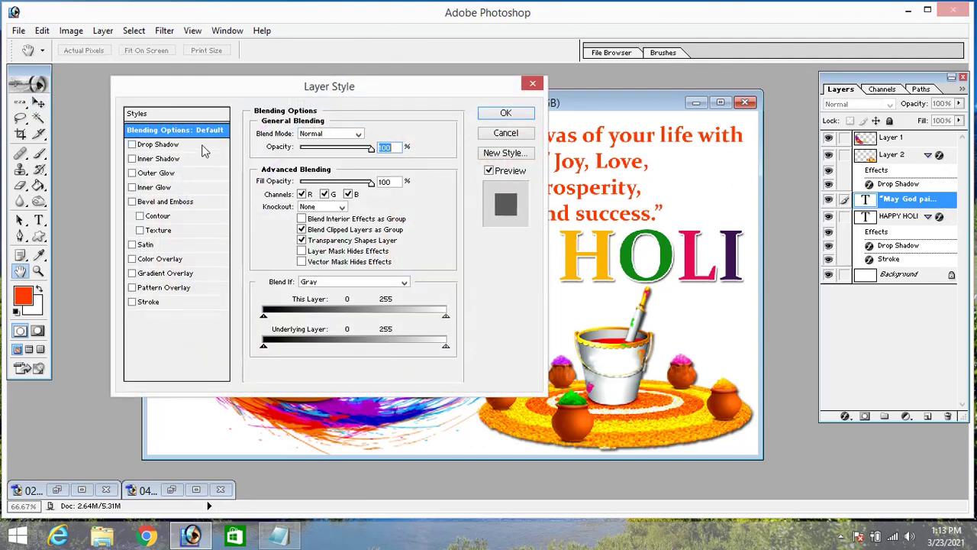
click(195, 147)
click(150, 303)
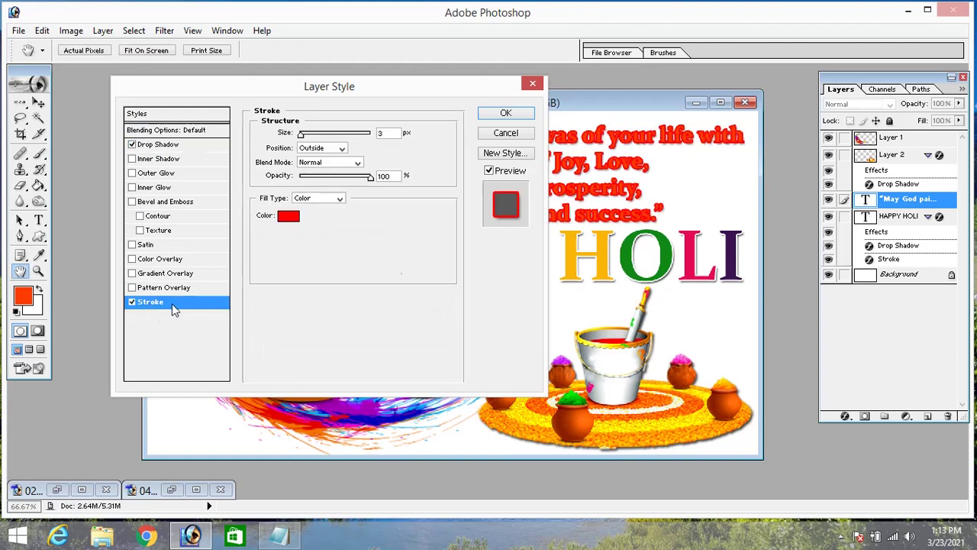
click(286, 217)
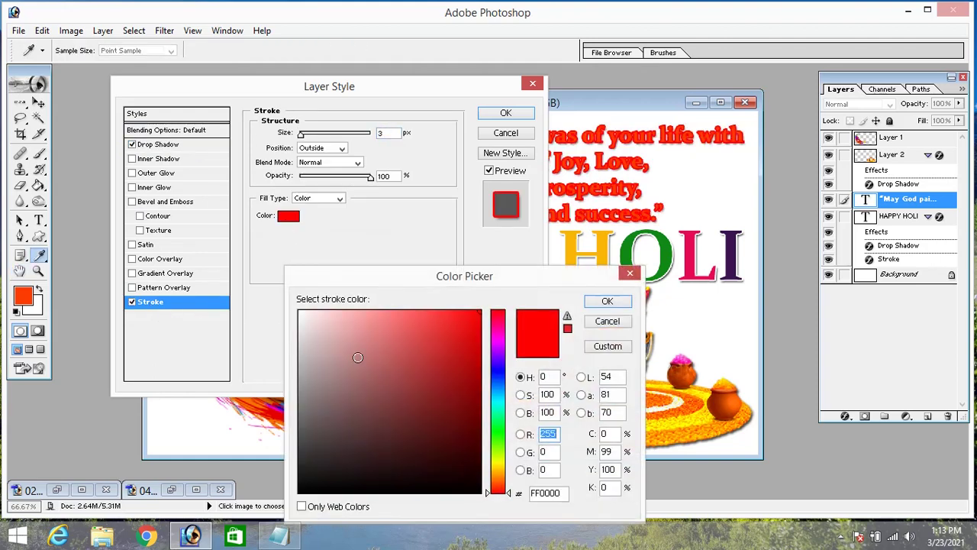
drag(356, 353, 220, 251)
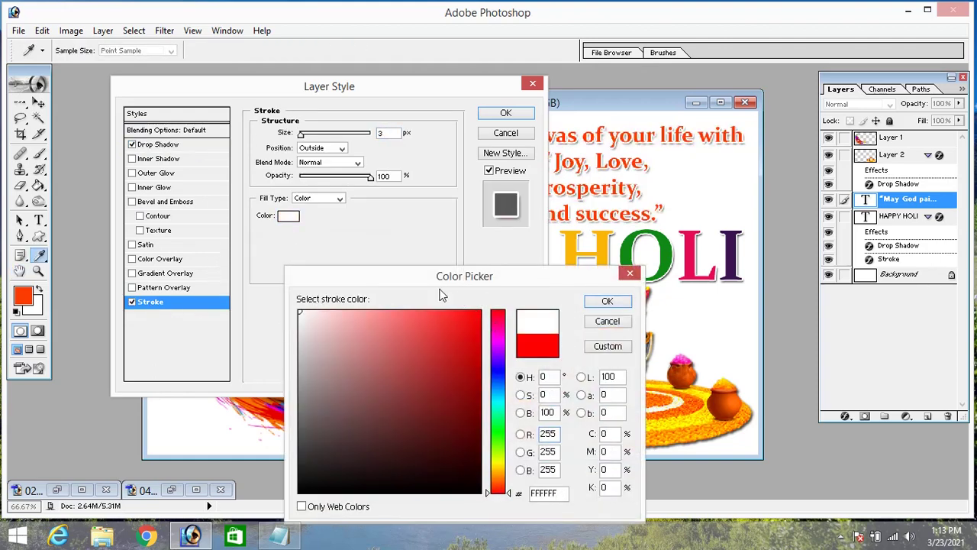
click(602, 302)
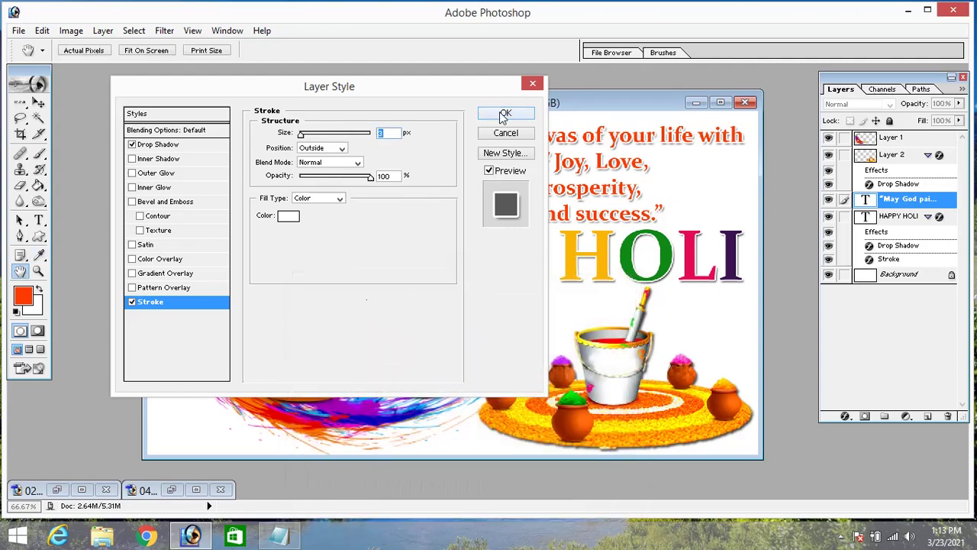
click(506, 113)
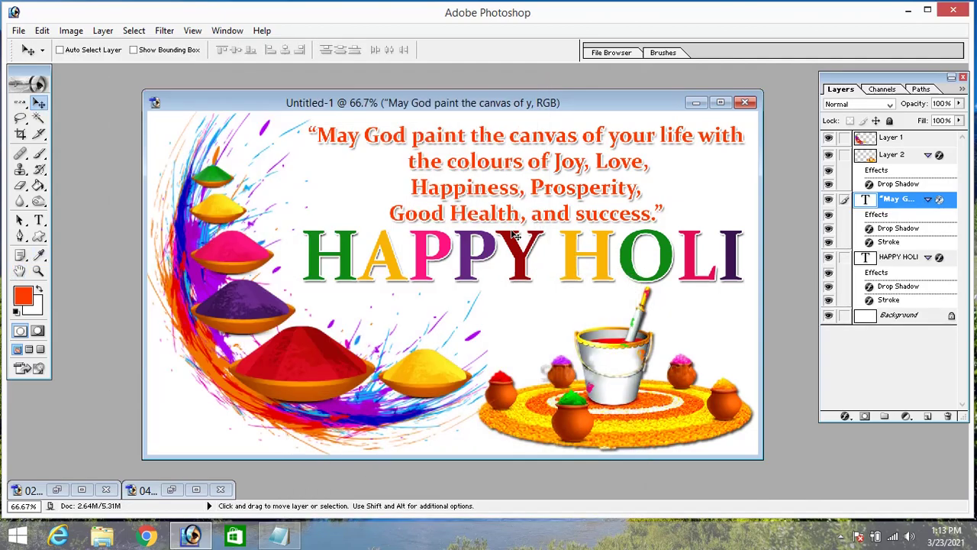
click(720, 102)
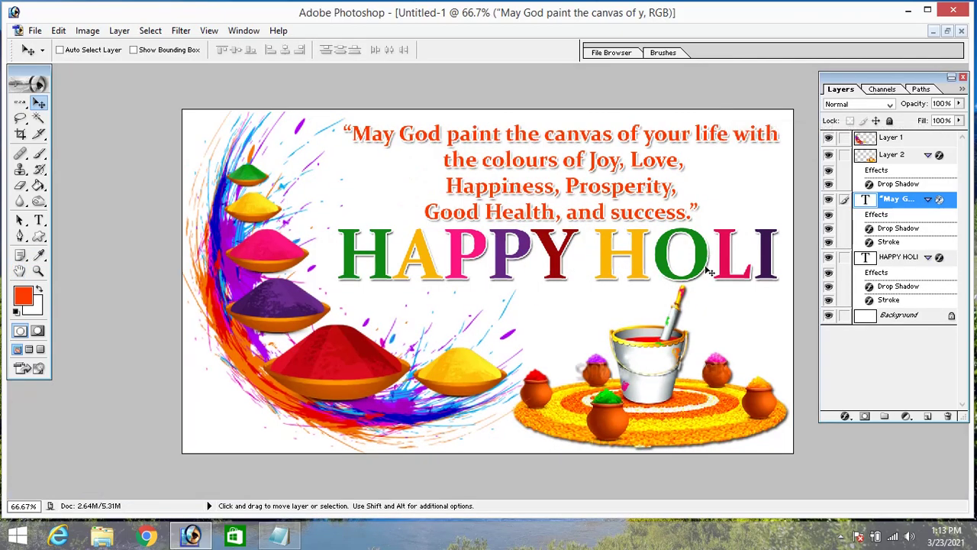
Zoom in on the card and collapse and hide the Layers panel
key(ctrl+plus)
key(ctrl+plus)
key(ctrl+minus)
key(ctrl+minus)
key(ctrl+plus)
scroll(509, 165, up, 1)
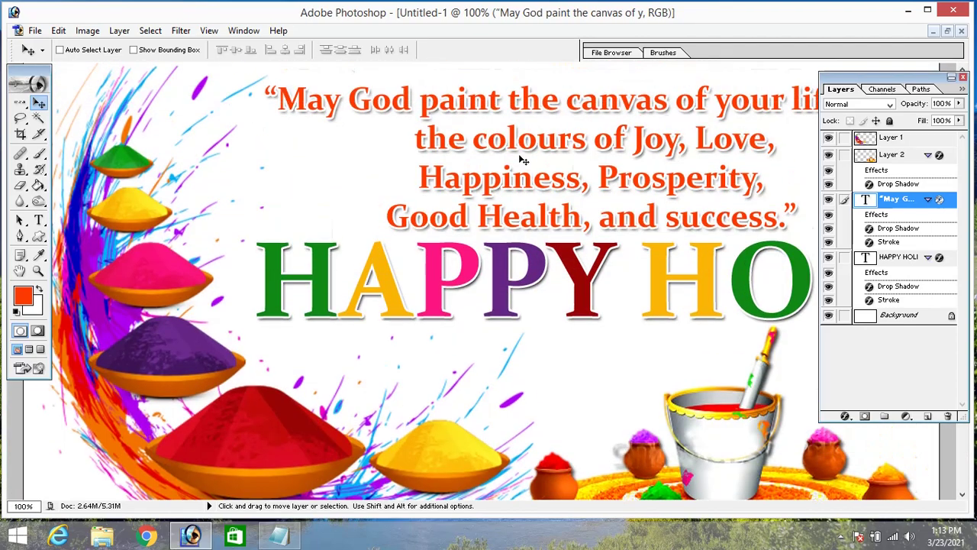
click(950, 78)
drag(910, 90, 908, 217)
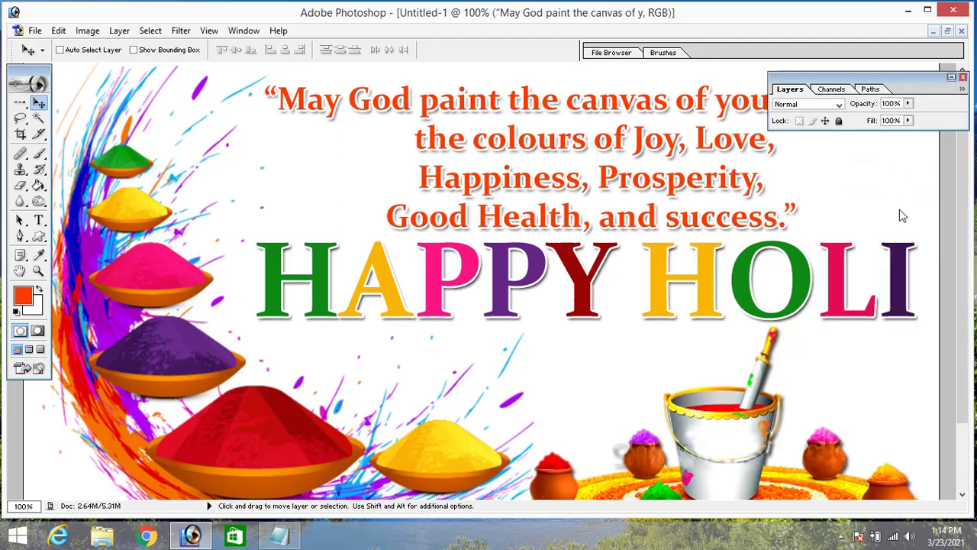
key(F7)
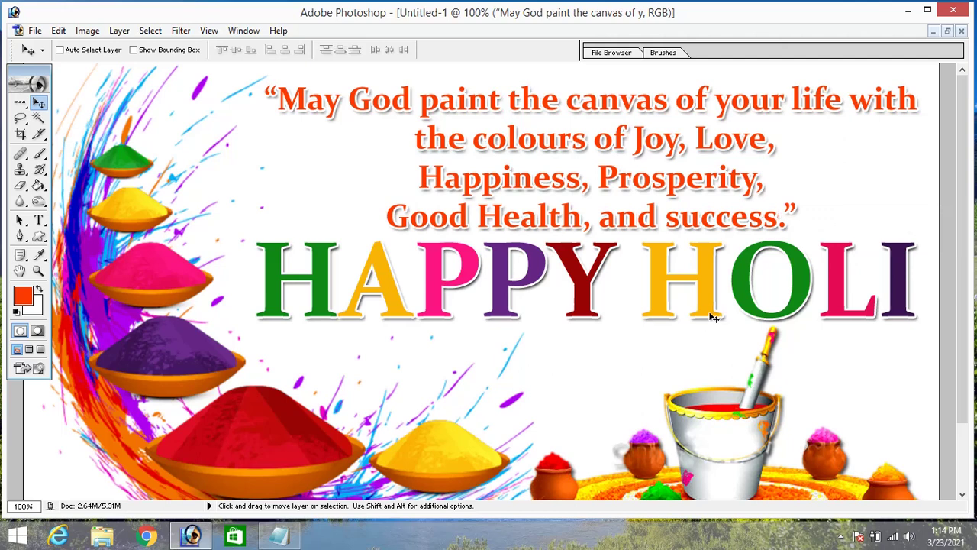
Nudge the HAPPY HOLI layer down and zoom out to 66.7% to see the whole card
key(F7)
key(F7)
key(F7)
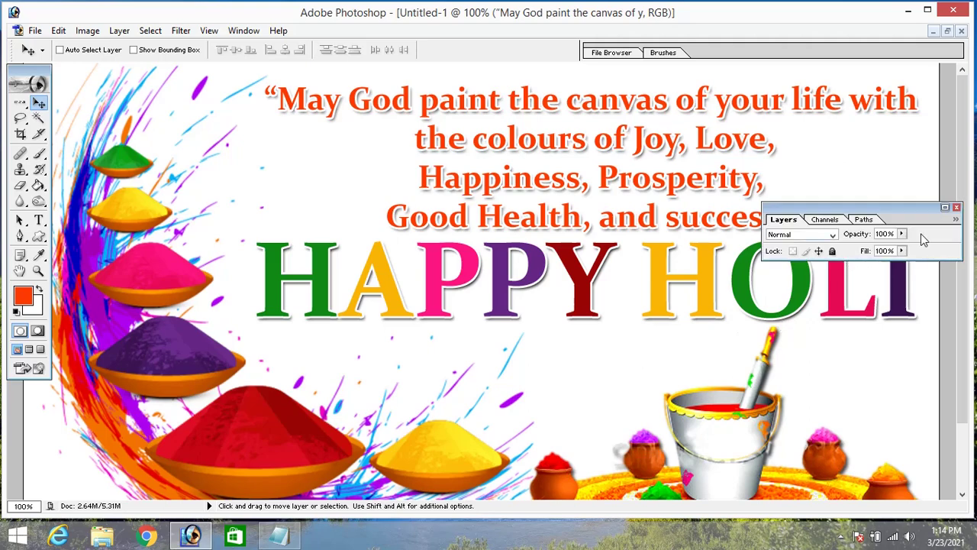
click(945, 208)
scroll(862, 395, down, 2)
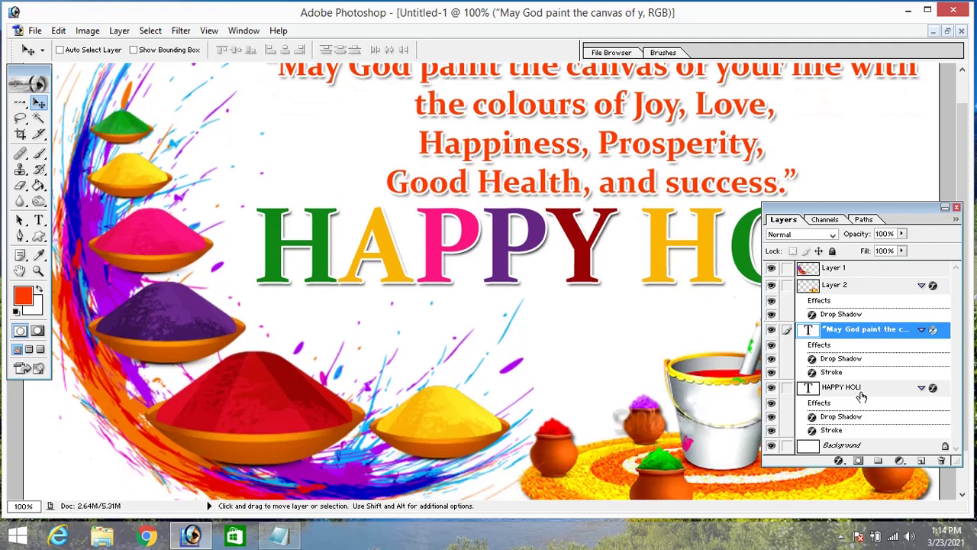
click(857, 388)
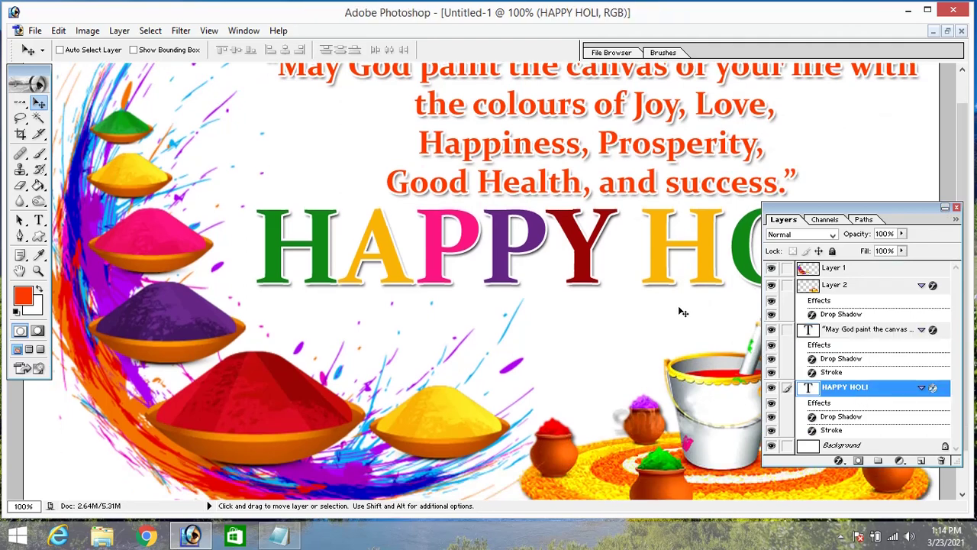
key(Down)
key(Down)
key(Down)
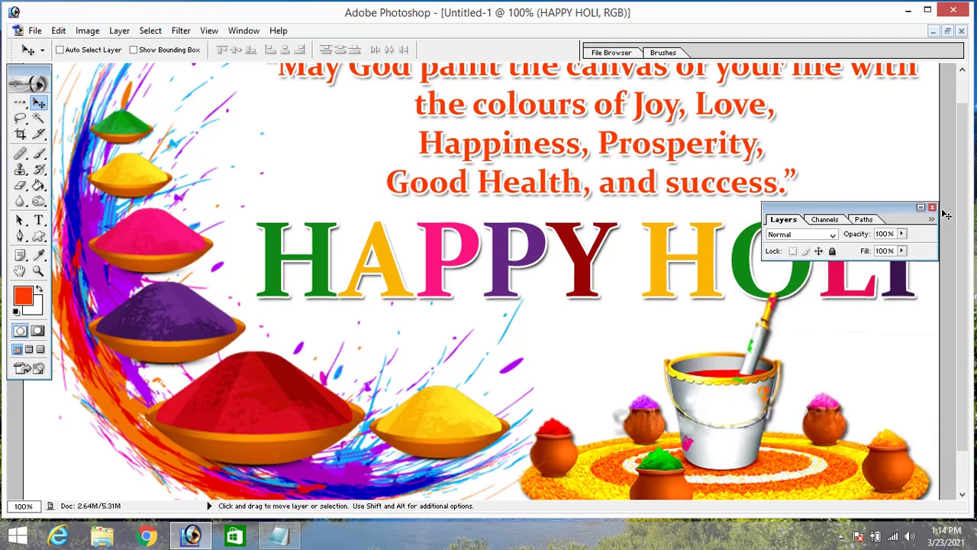
click(946, 209)
key(ctrl+minus)
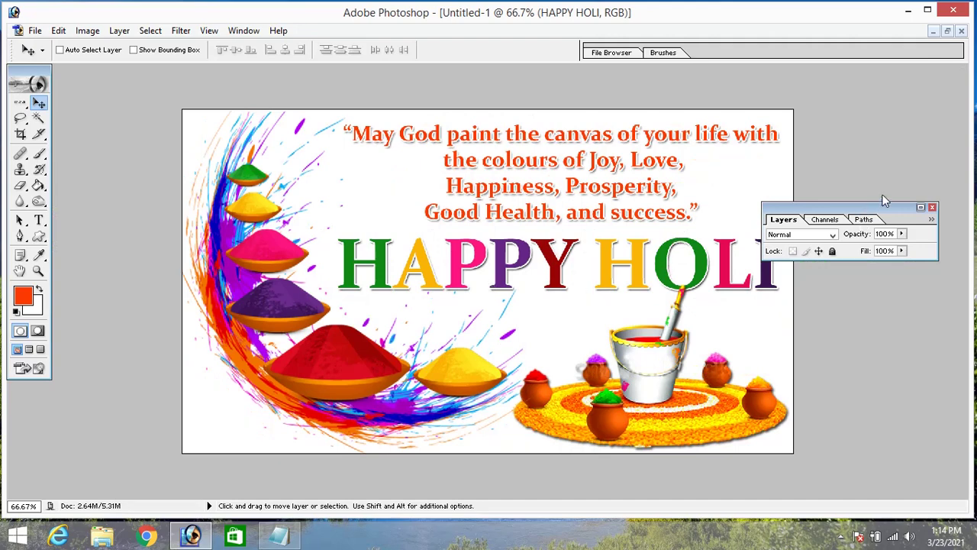
mouse_move(883, 205)
mouse_down()
mouse_move(902, 194)
mouse_move(894, 191)
mouse_up()
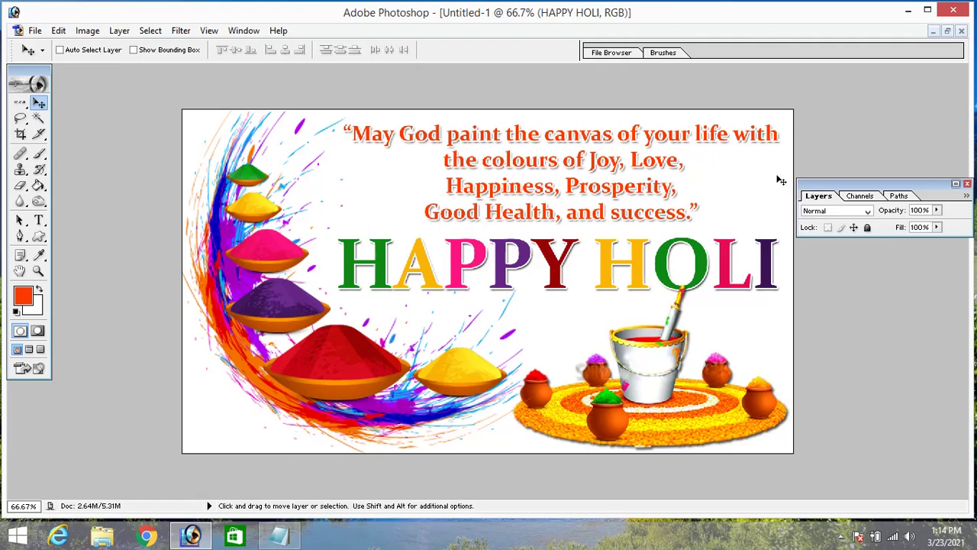
Fit the card on screen and add a new empty layer above Layer 1
click(955, 184)
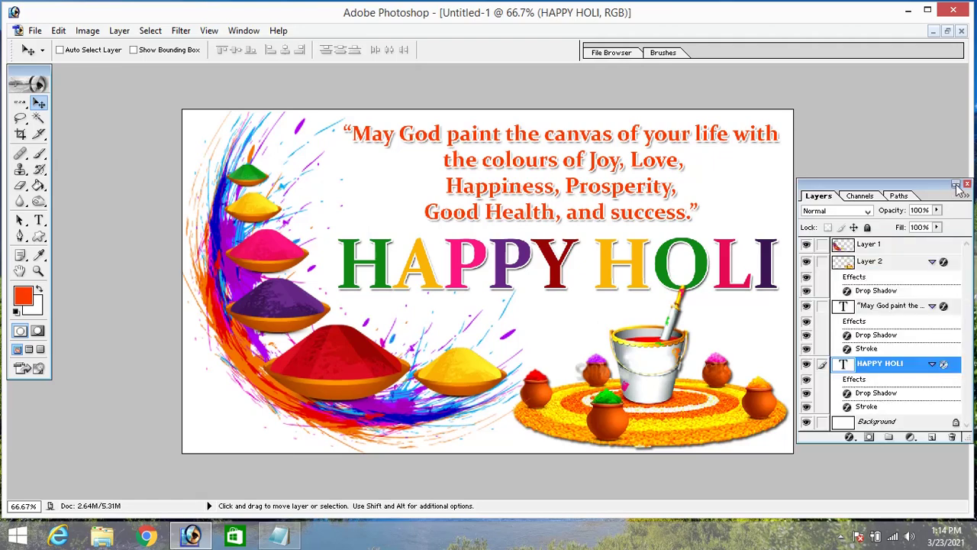
key(ctrl+minus)
key(ctrl+0)
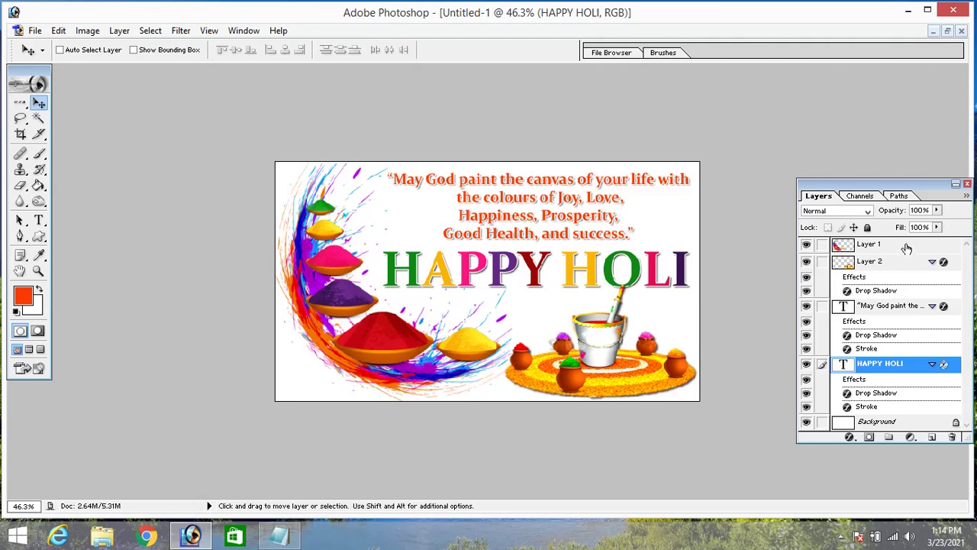
click(905, 246)
click(936, 437)
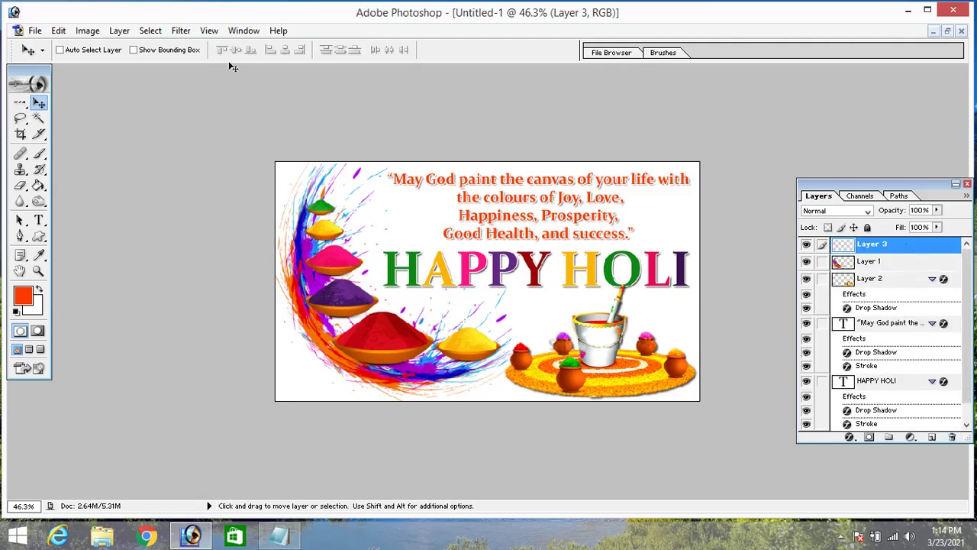
Fill a thin rectangular strip along the card's top edge with the purple powder colour
click(23, 105)
drag(27, 111, 56, 100)
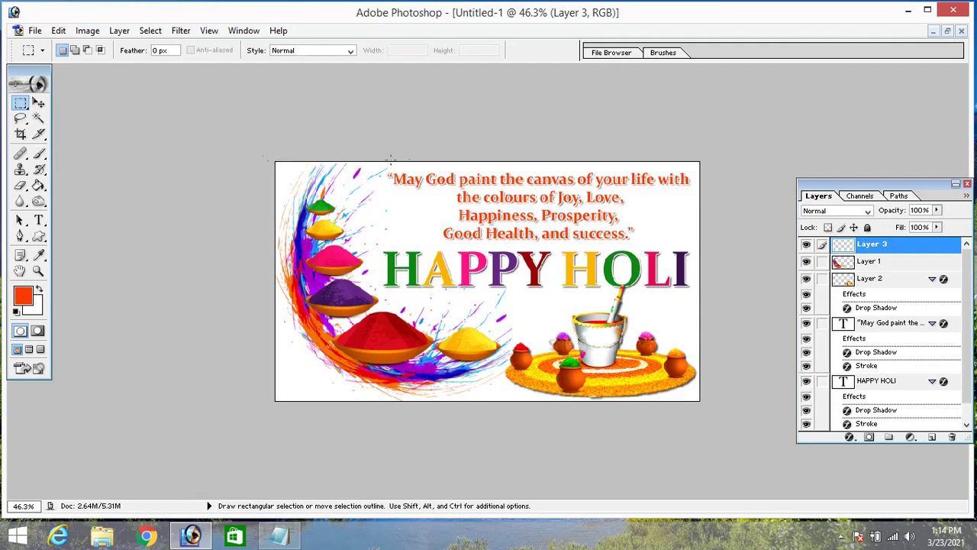
drag(647, 166, 720, 164)
click(39, 255)
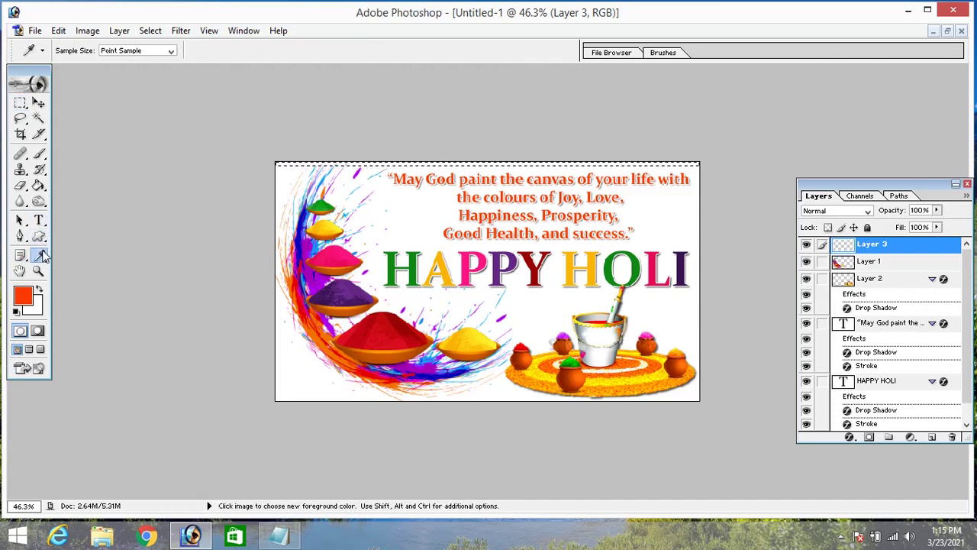
click(347, 293)
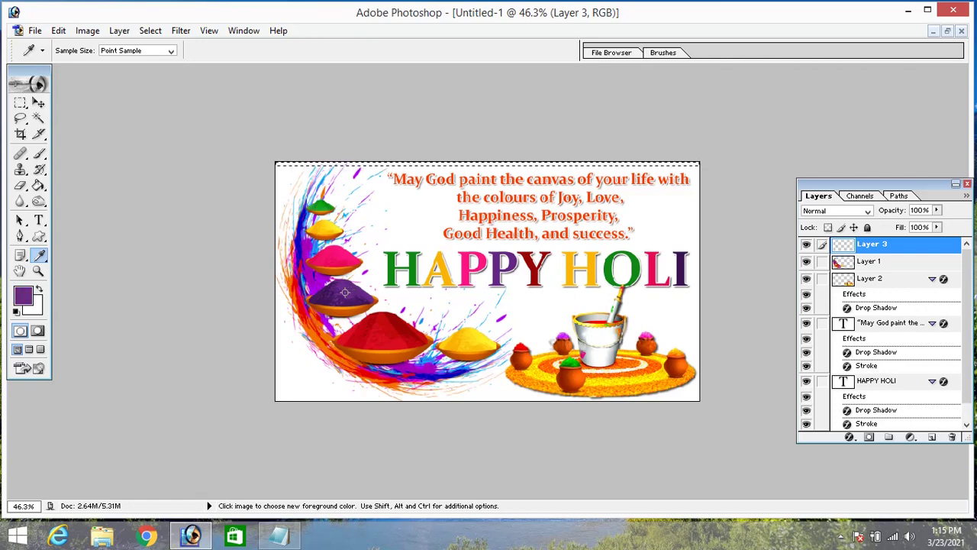
key(alt)
key(alt+BackSpace)
key(ctrl)
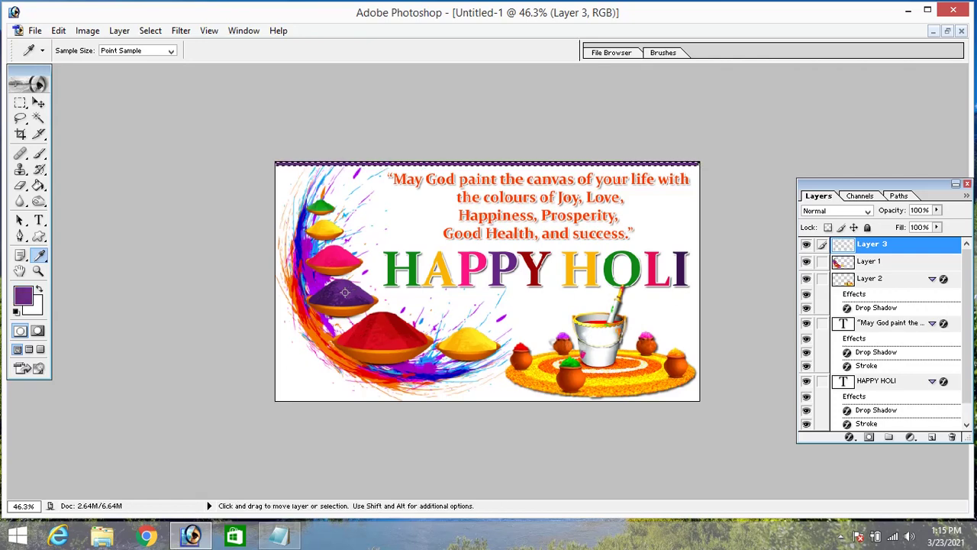
key(ctrl+d)
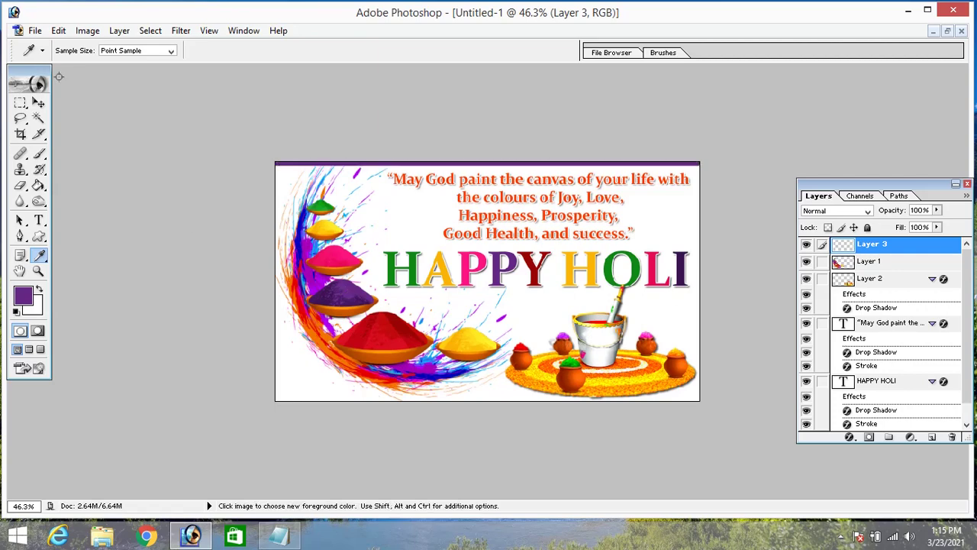
Duplicate the purple strip onto a new layer, Layer 3 copy
click(38, 104)
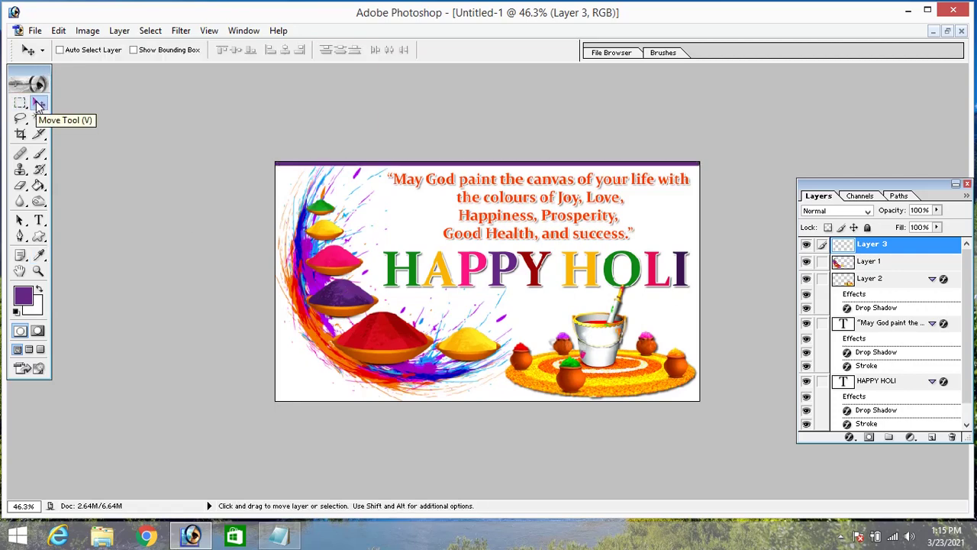
key(alt)
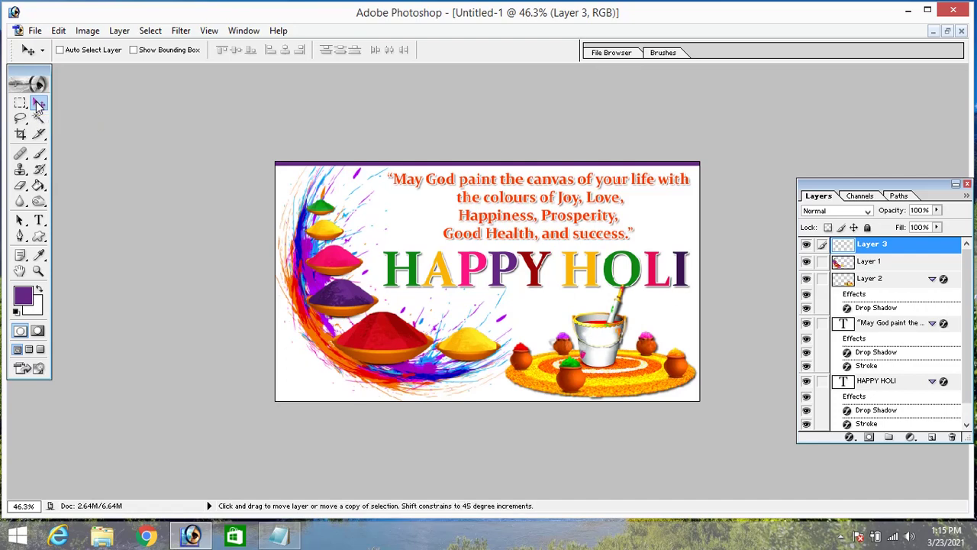
key(ctrl+j)
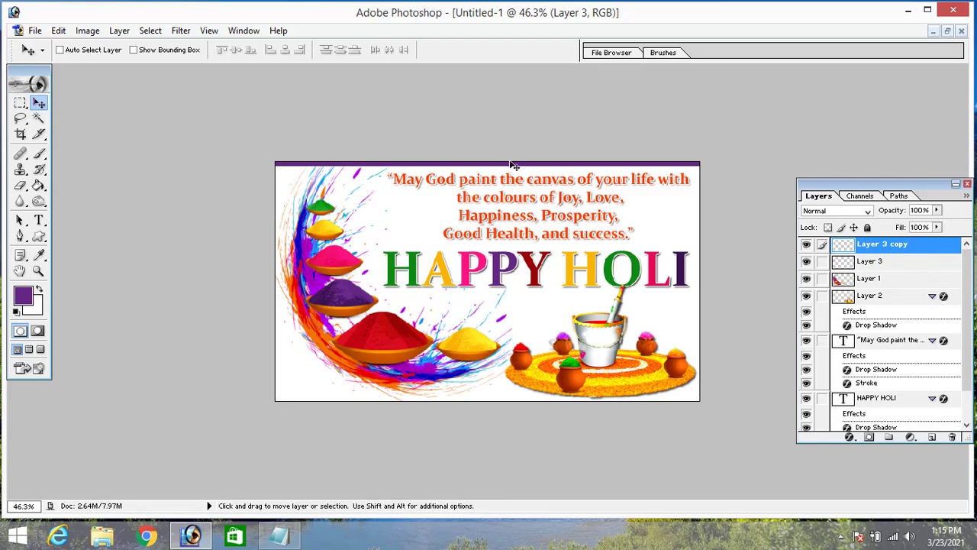
Move the Layer 3 copy purple bar down to the card's bottom edge
key(Down)
key(Down)
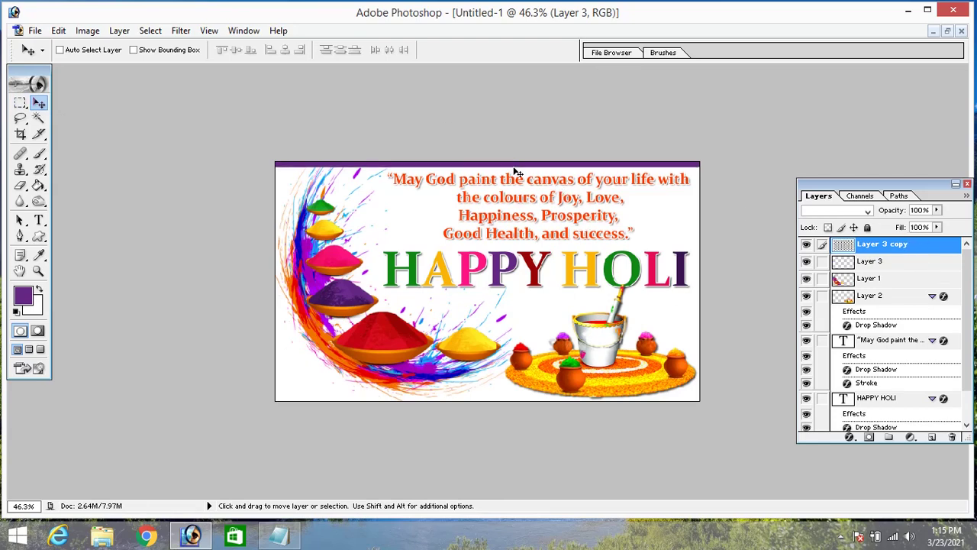
key(shift+Down)
key(shift+Down)
key(shift+Down)
key(shift+Down)
key(shift+Down)
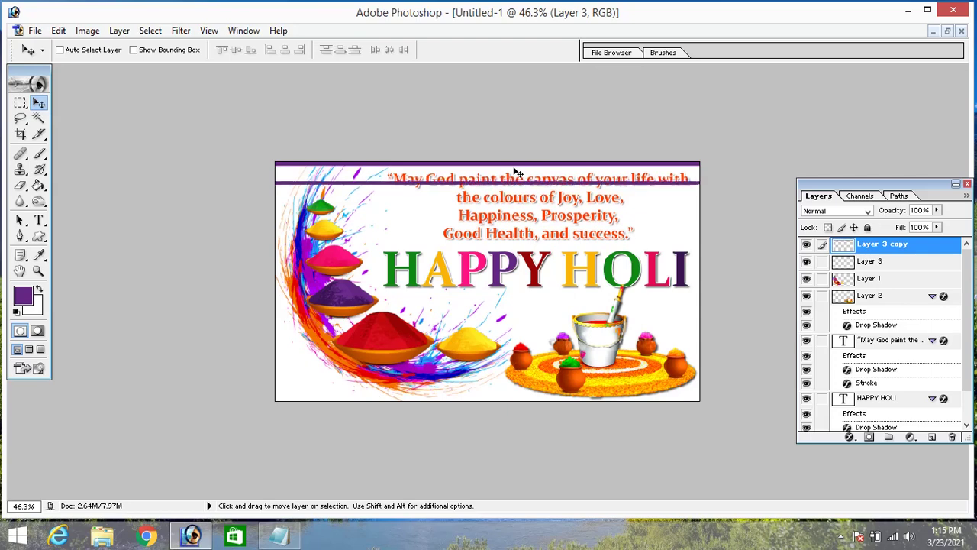
key(shift+Down)
key(shift+Down)
key(shift+Down)
key(shift+Down)
key(shift+Down)
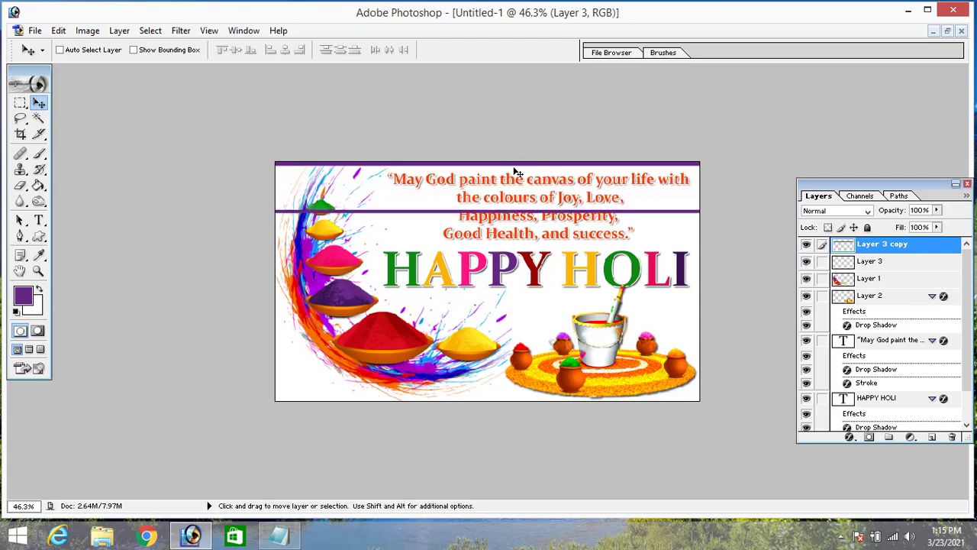
key(shift+Down)
key(shift+Down)
key(shift+Down)
key(shift+Down)
key(shift+Down)
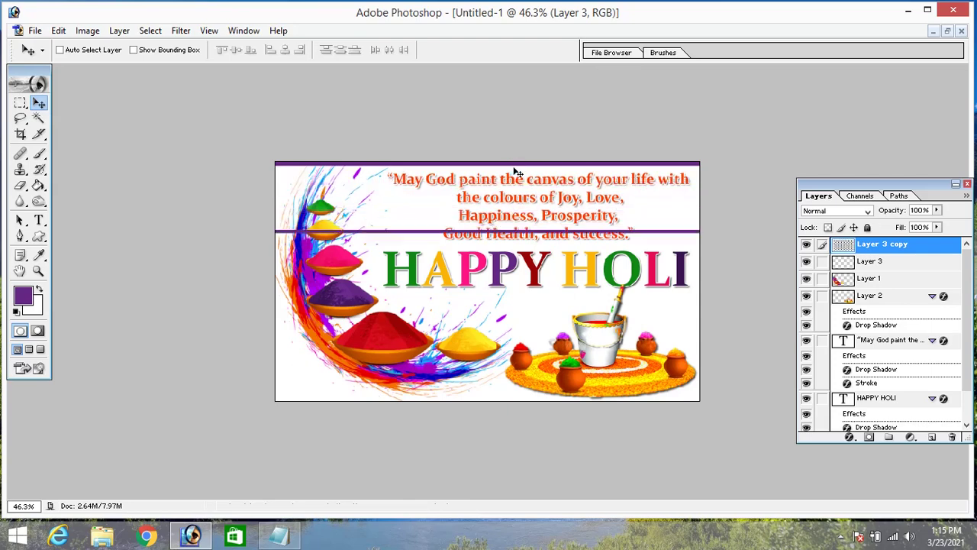
key(shift+Down)
key(shift+Down)
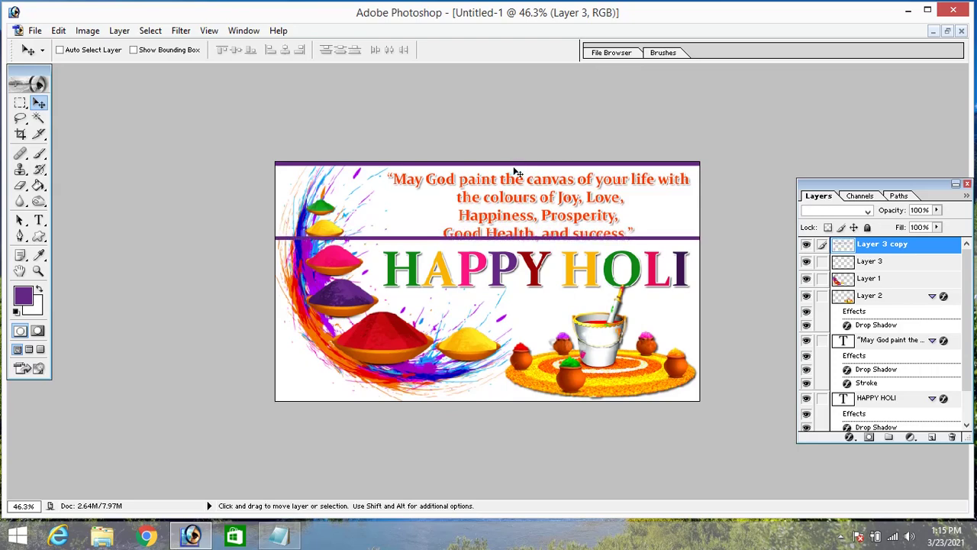
key(shift+Down)
key(shift+Down)
key(shift+Down)
key(shift+Down)
key(shift+Down)
key(shift+Down)
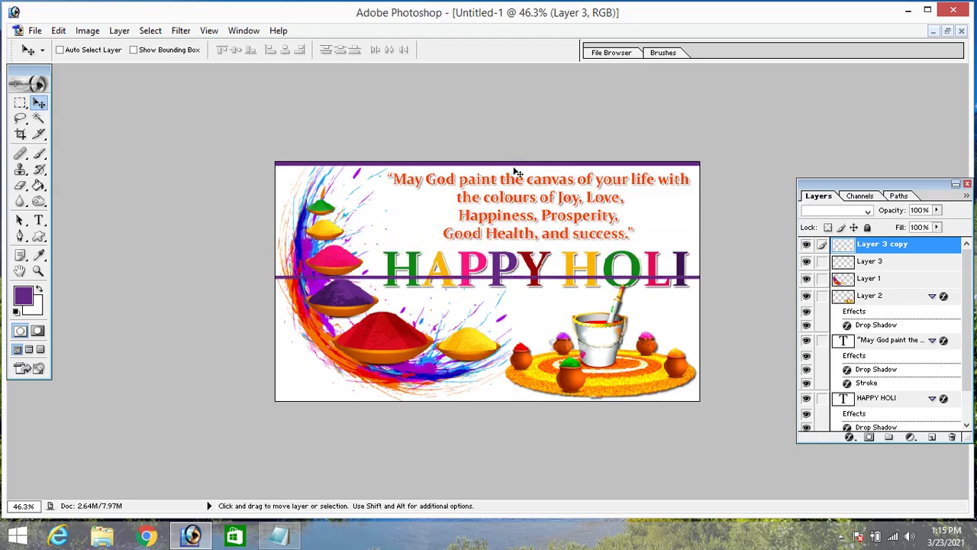
key(shift+Down)
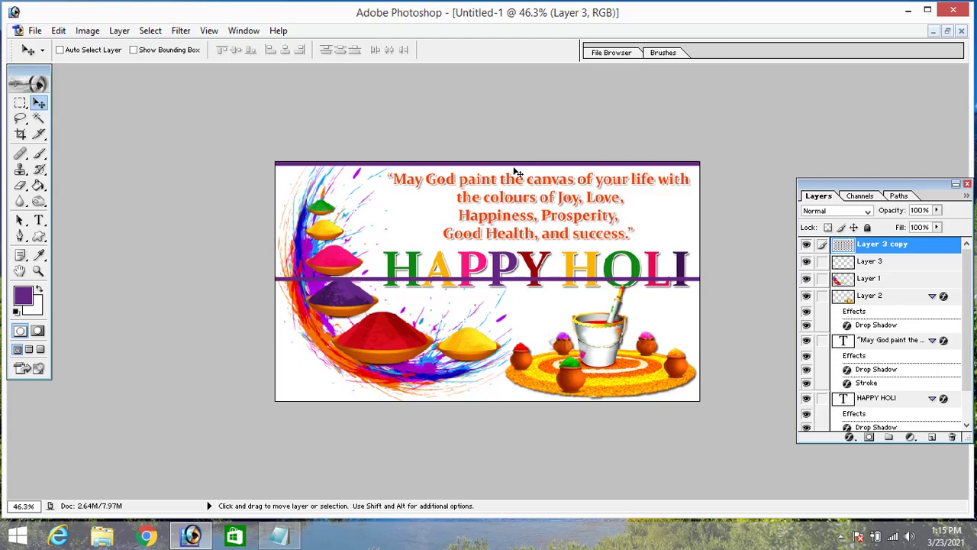
key(shift+Down)
key(shift+Down)
key(shift+Down)
key(shift+Down)
key(shift+Down)
key(shift+Down)
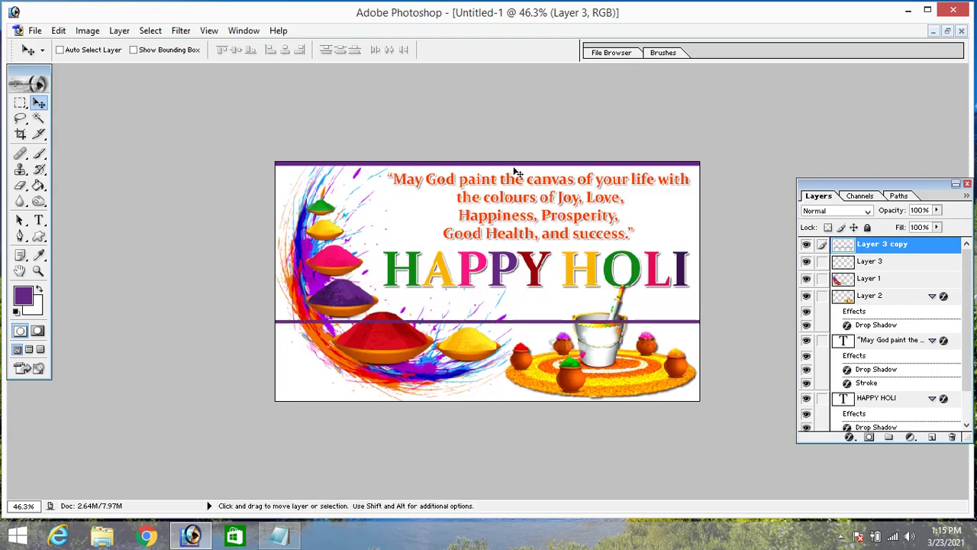
key(shift+Down)
key(shift+Down)
key(shift+Down)
key(shift+Down)
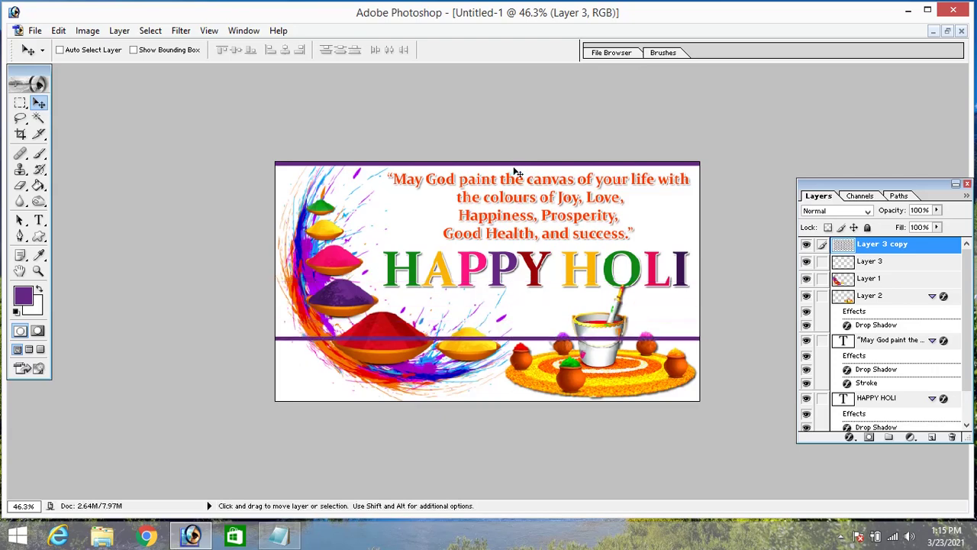
key(shift+Down)
key(shift+Down)
key(shift+Down)
key(shift+Down)
key(shift+Down)
key(shift+Down)
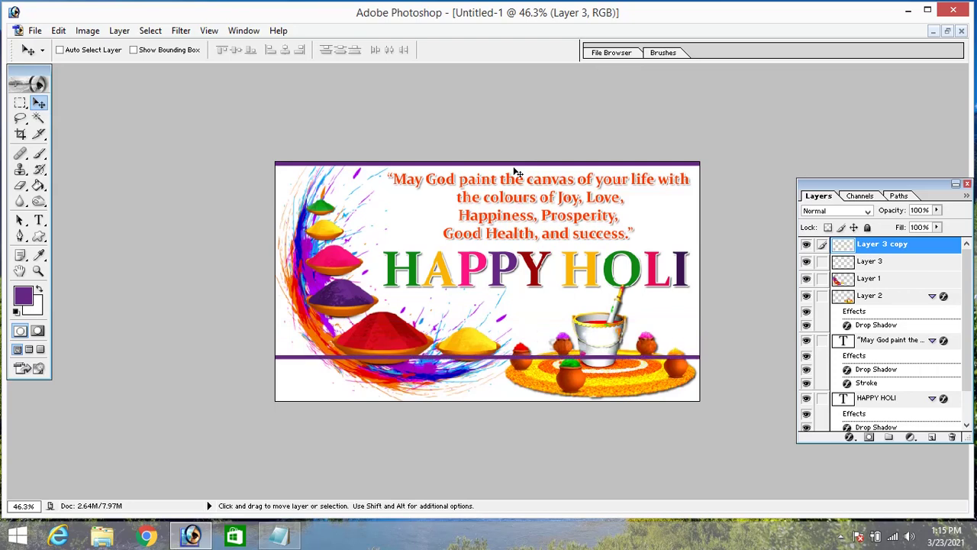
key(shift+Down)
key(shift+Down)
key(shift+Down)
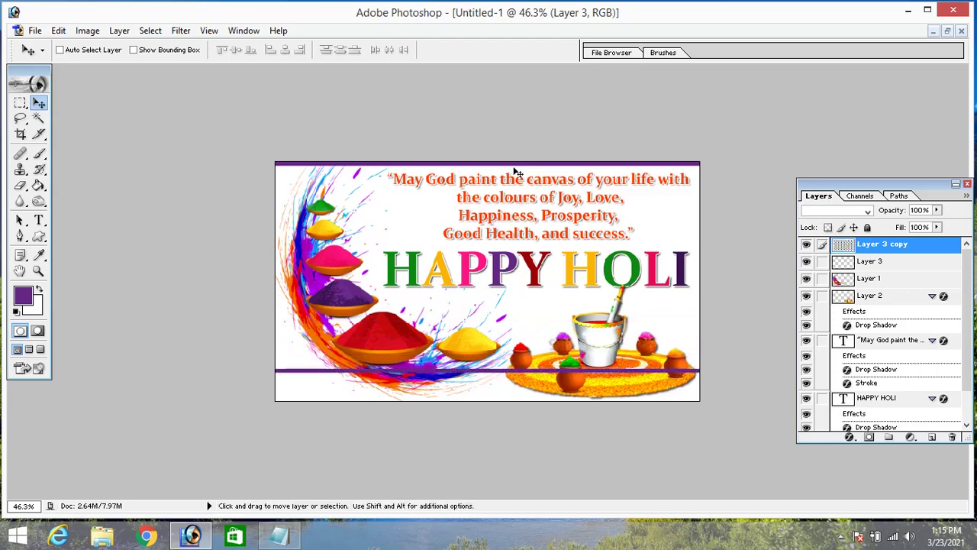
key(shift+Down)
key(shift+Down)
key(shift+Down)
key(shift+Down)
key(shift+Down)
key(shift+Down)
key(shift+Down)
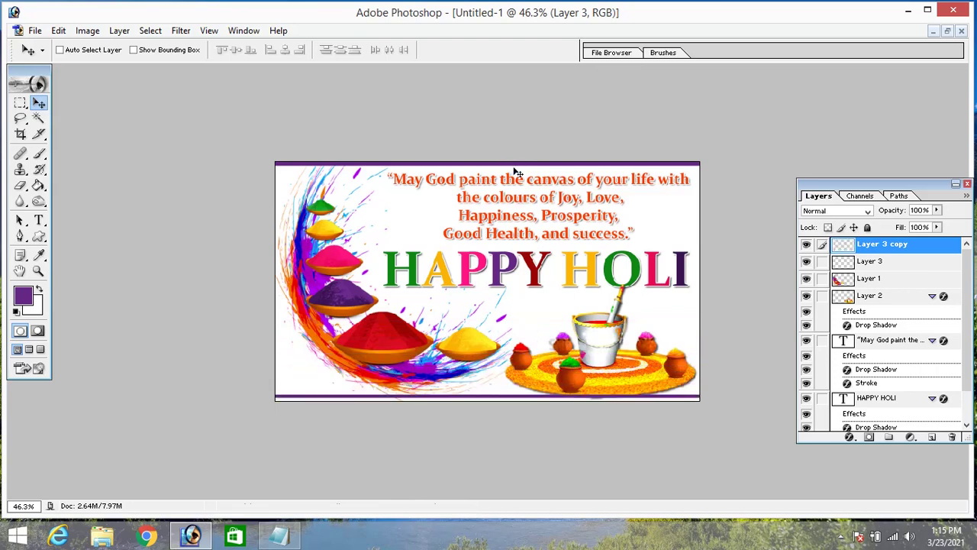
key(shift+Down)
key(shift+Down)
key(shift+Down)
key(shift+Down)
key(shift+Down)
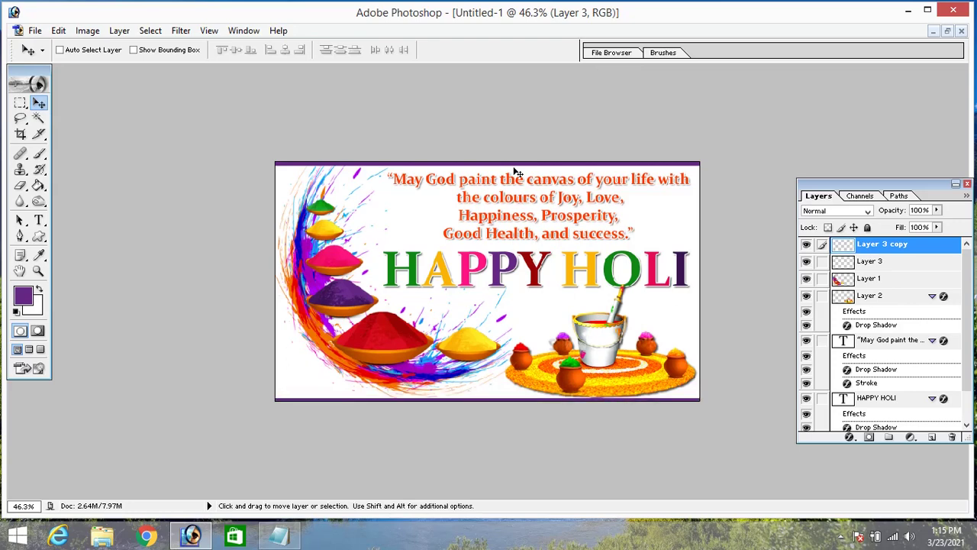
Nudge the original top purple strip on Layer 3 into place along the top edge
click(859, 262)
key(shift+Up)
key(shift+Up)
key(shift+Up)
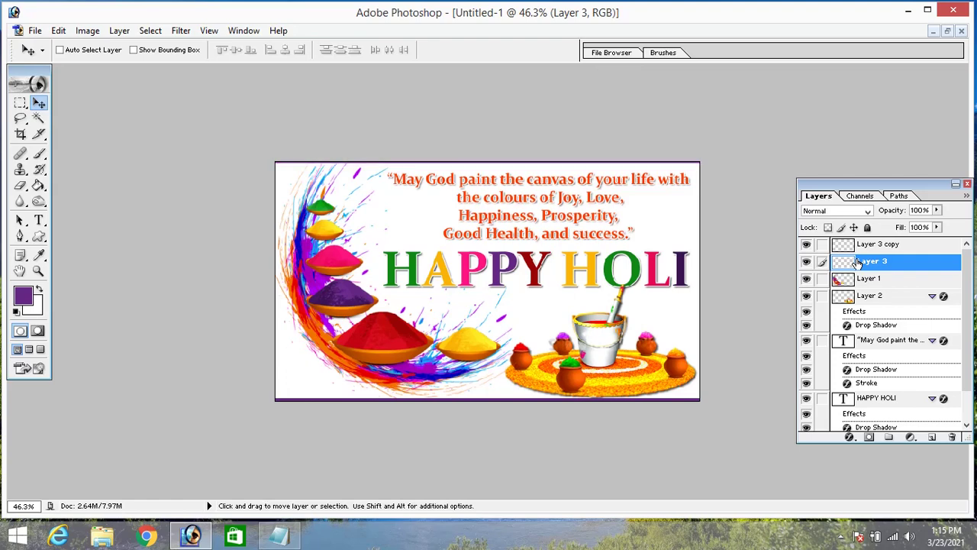
key(shift+Down)
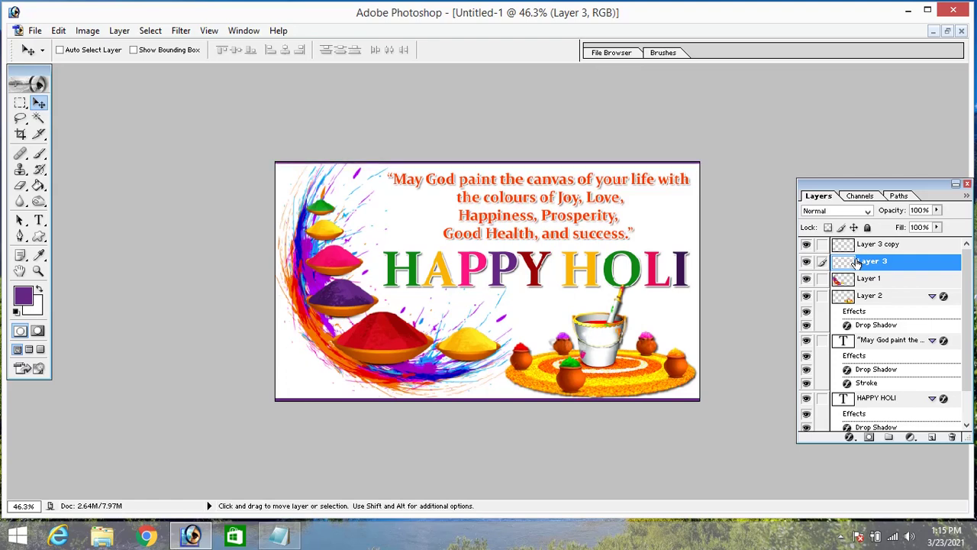
click(871, 250)
Nudge the bottom border into place and duplicate it, moving the copy under HAPPY HOLI
key(shift+Down)
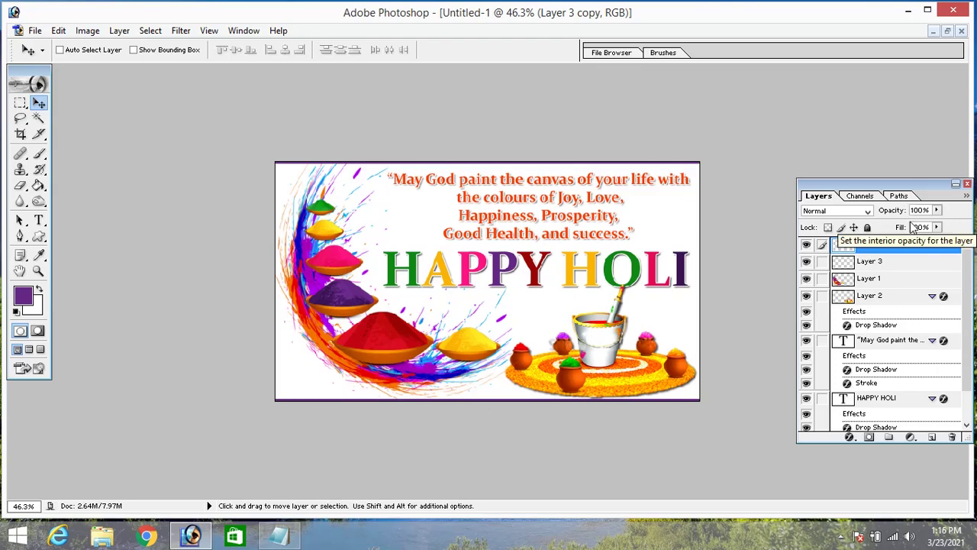
key(alt)
key(ctrl+j)
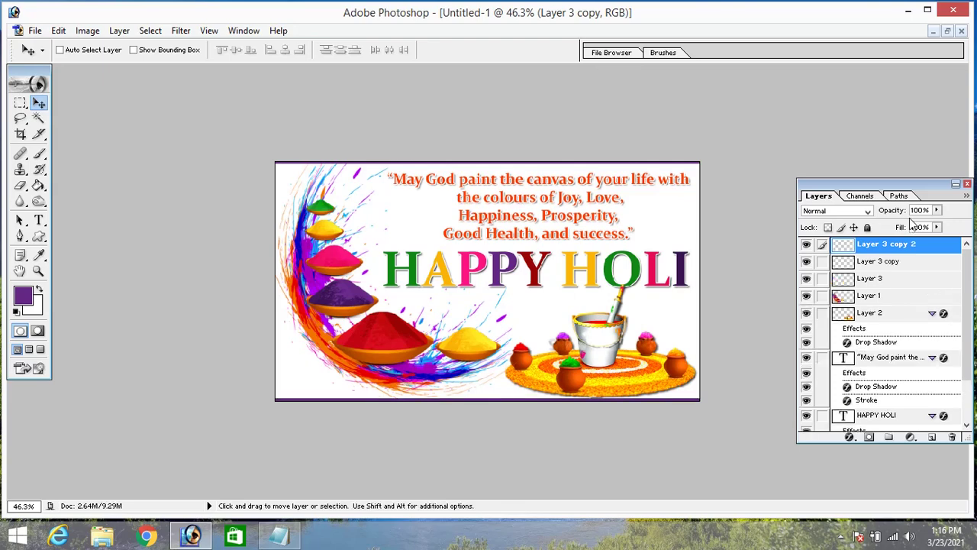
drag(582, 404, 588, 287)
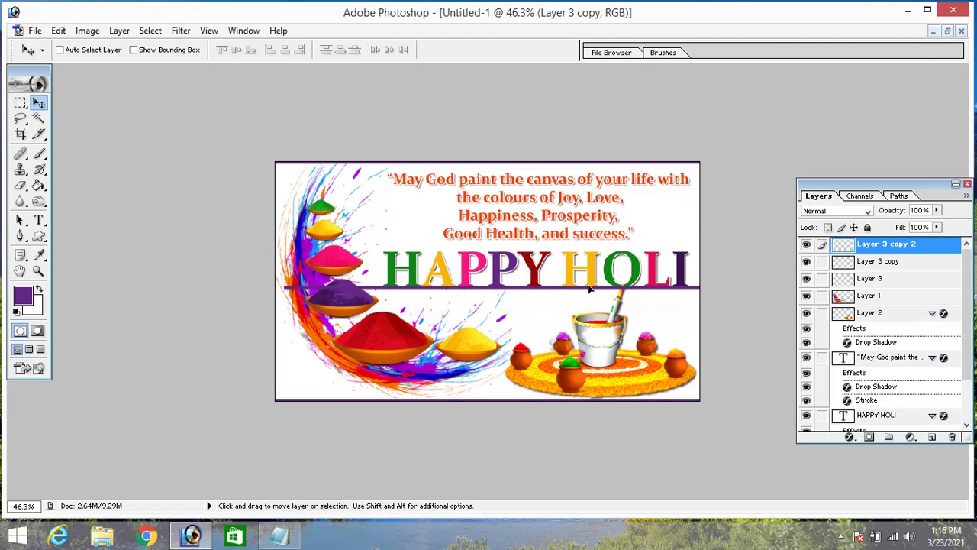
Rotate the copied line to 90° and position it along the card's left edge
key(ctrl+t)
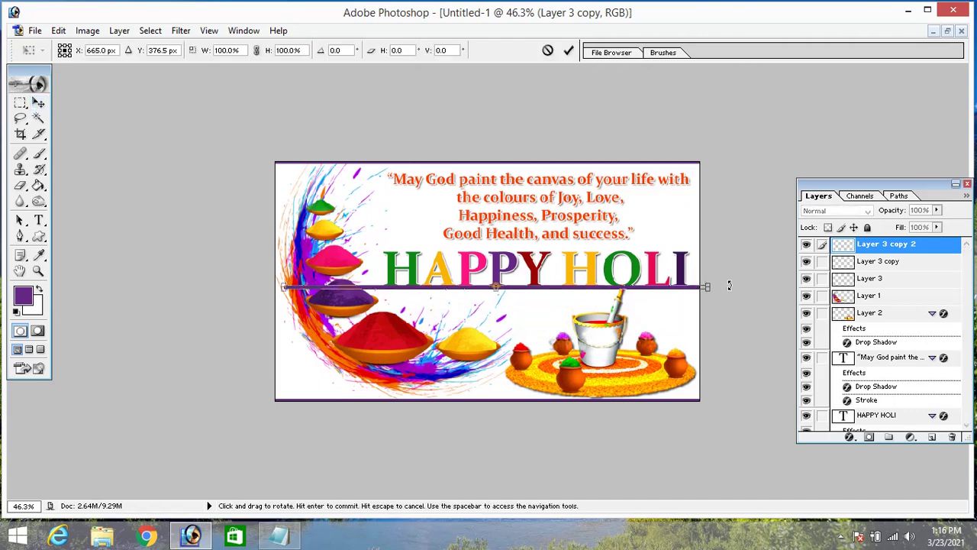
mouse_move(729, 286)
mouse_down()
mouse_move(517, 473)
mouse_move(530, 466)
mouse_move(554, 495)
mouse_up()
double_click(351, 49)
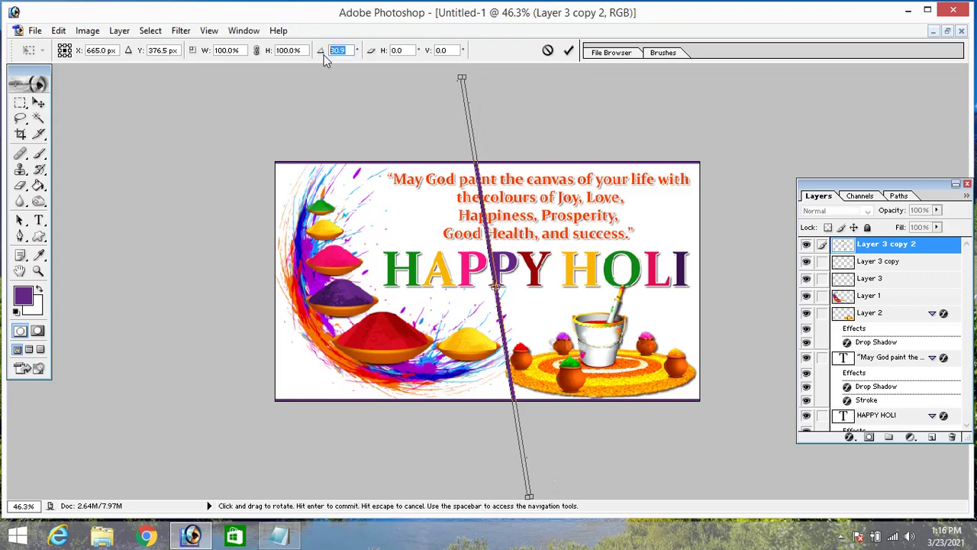
text(90)
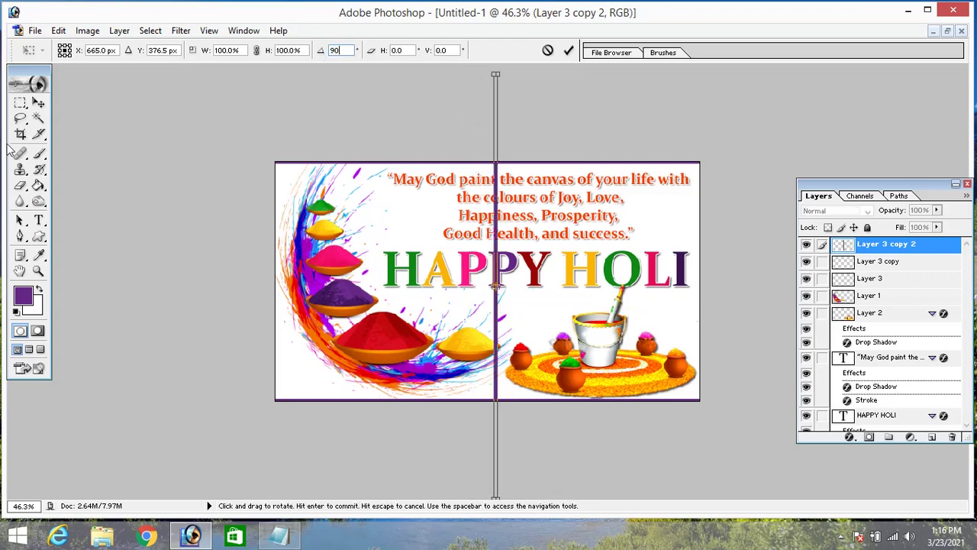
click(38, 102)
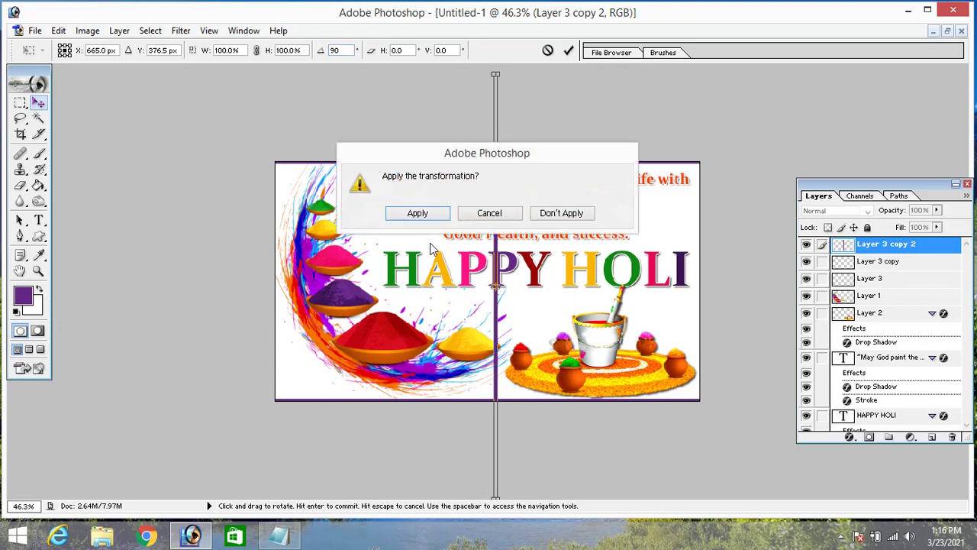
click(421, 213)
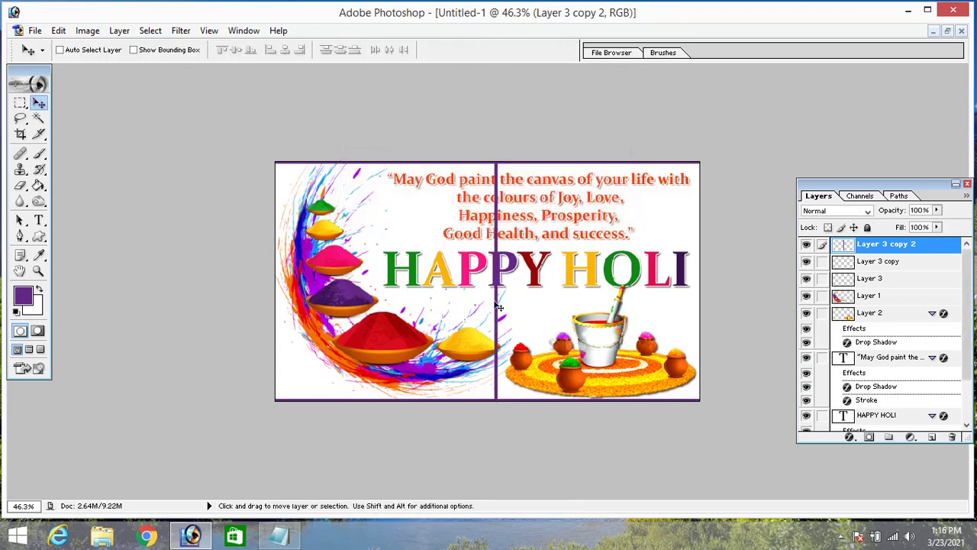
drag(501, 308, 281, 312)
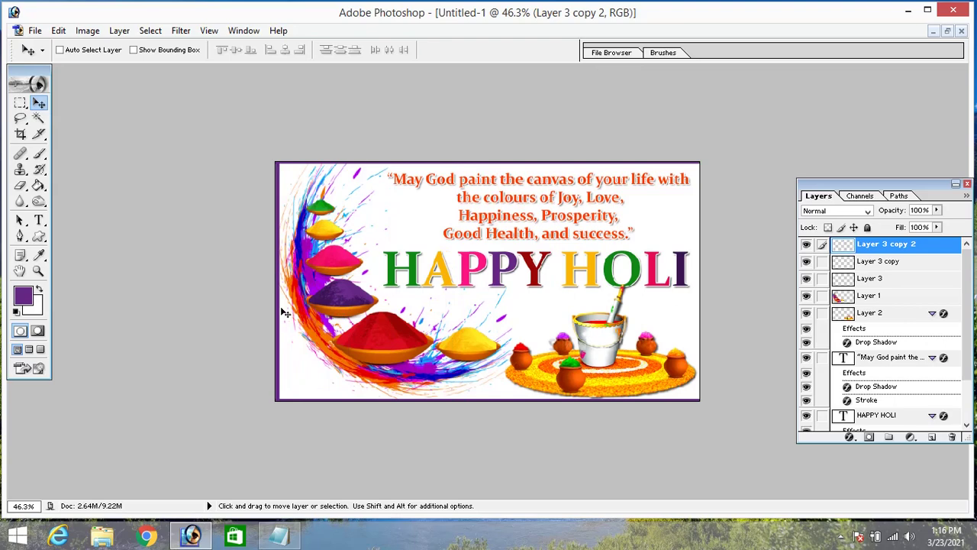
key(Left)
key(Left)
key(Left)
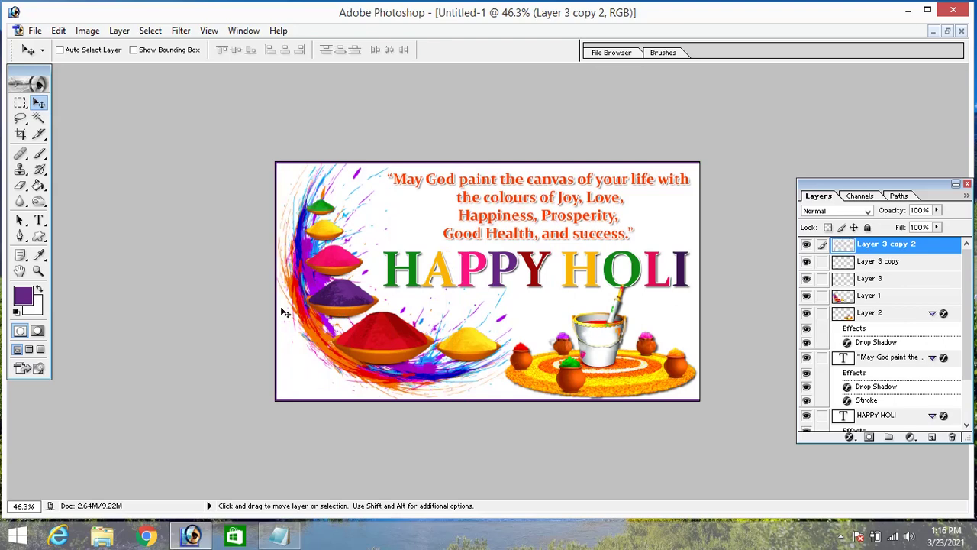
key(Right)
key(alt)
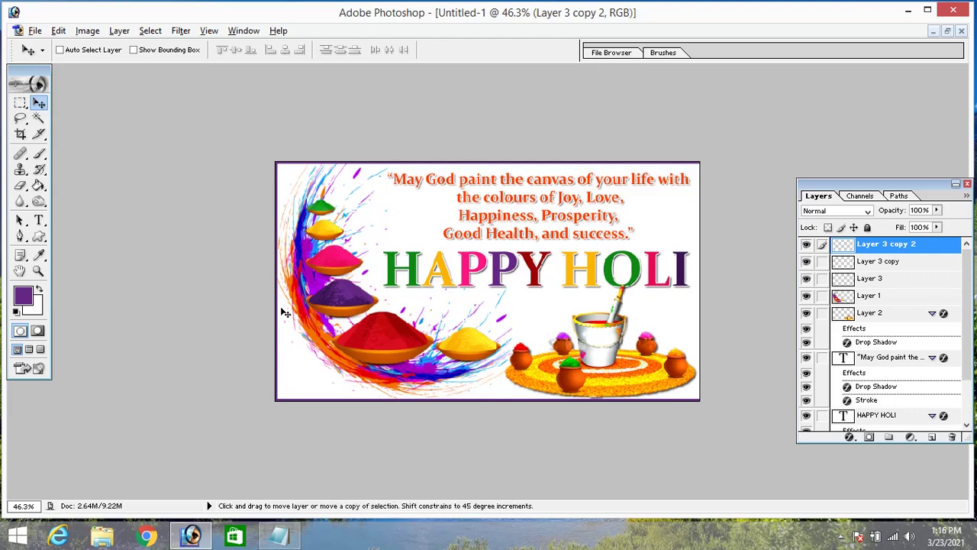
Duplicate the left purple line and nudge the copy onto the card's right edge
key(alt+Right)
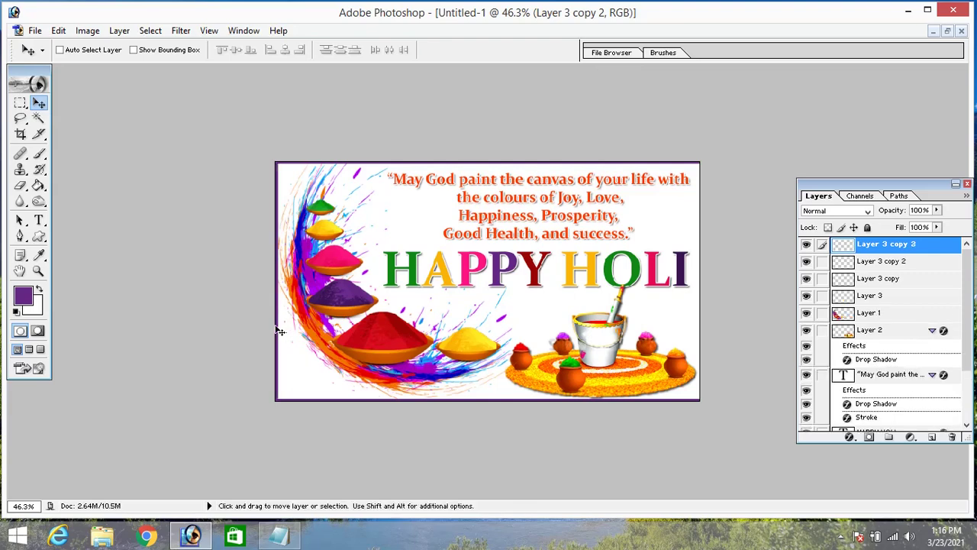
drag(280, 331, 691, 309)
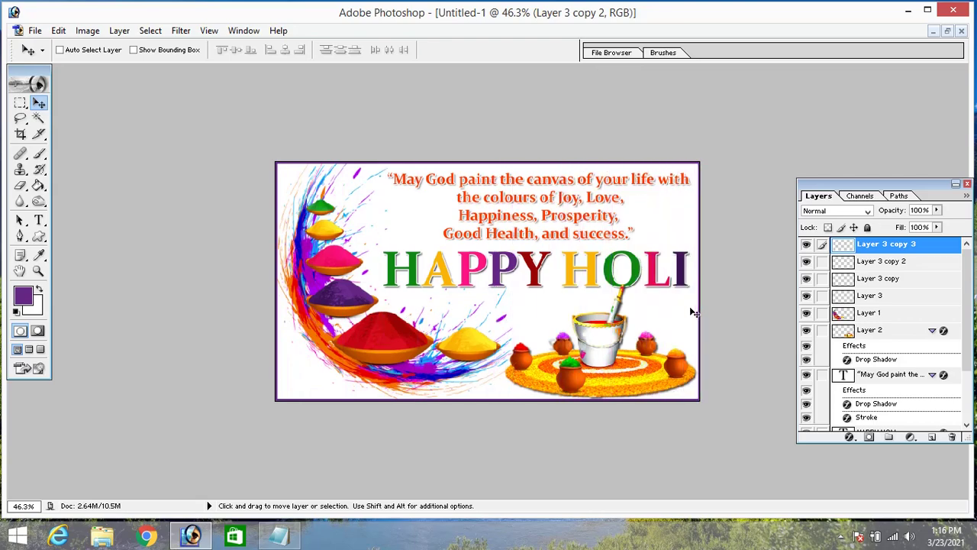
key(Right)
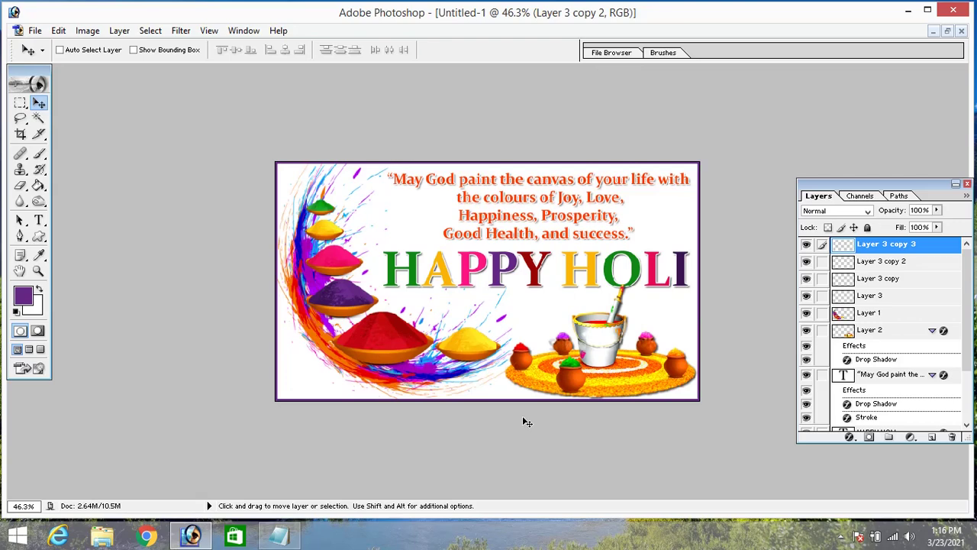
key(ctrl+plus)
key(ctrl+plus)
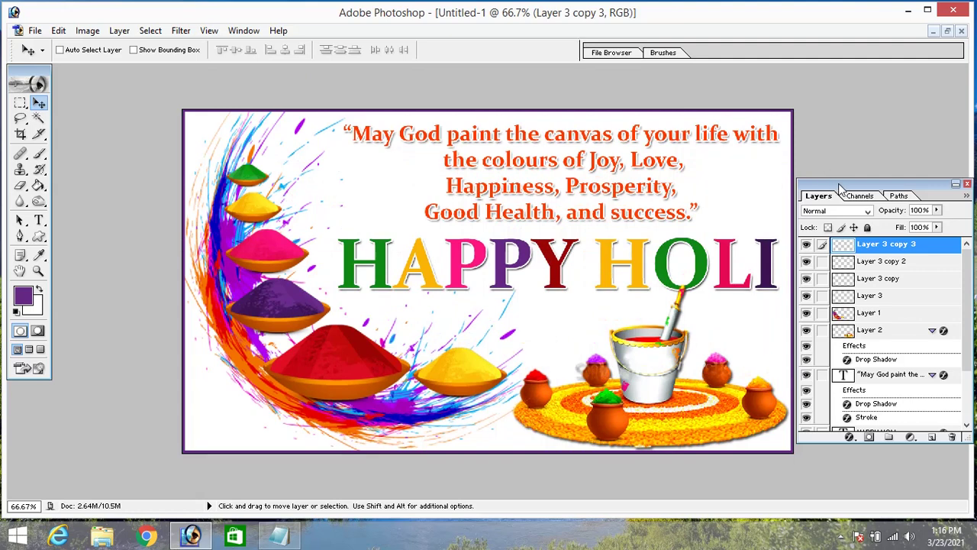
drag(833, 181, 846, 189)
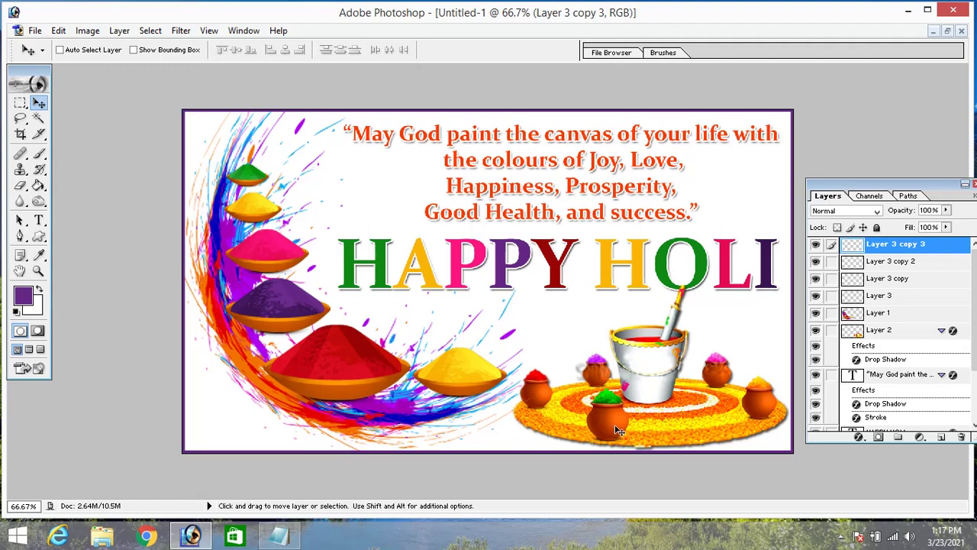
Open 03.png and drag the bonfire artwork into the Untitled-1 card
key(ctrl+o)
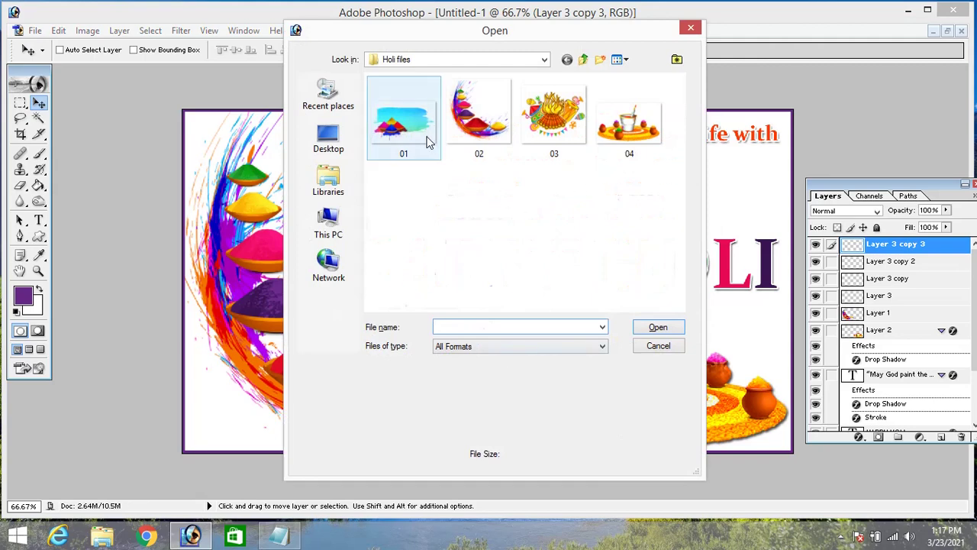
click(552, 122)
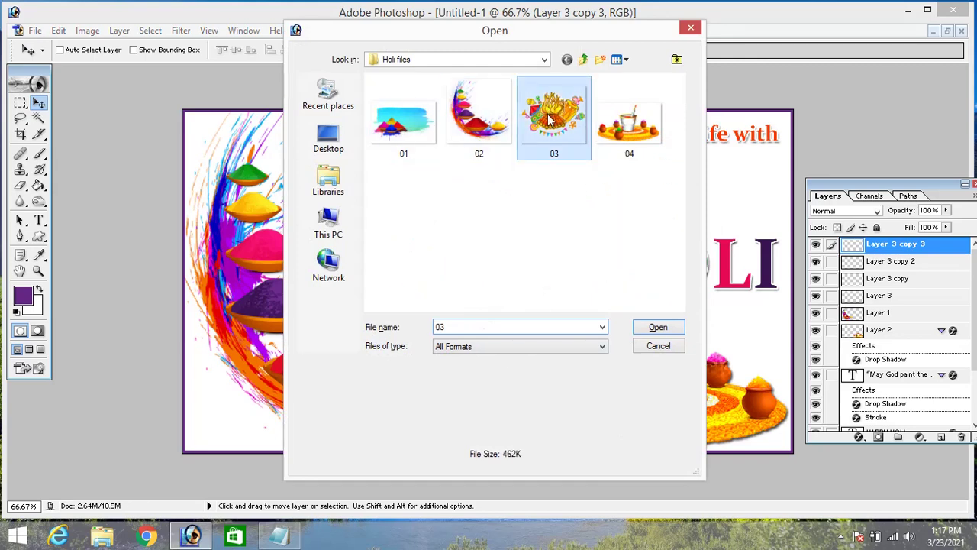
click(641, 328)
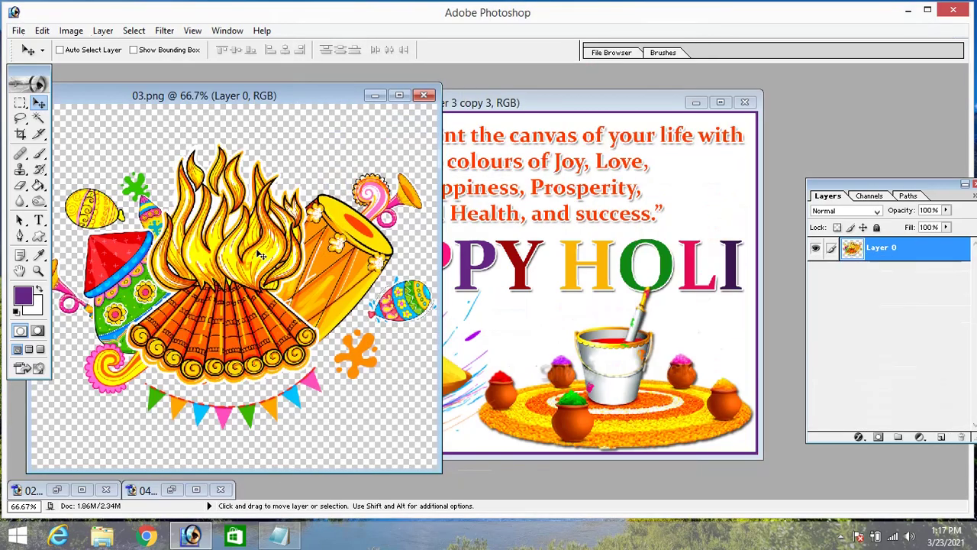
drag(259, 256, 512, 344)
click(124, 278)
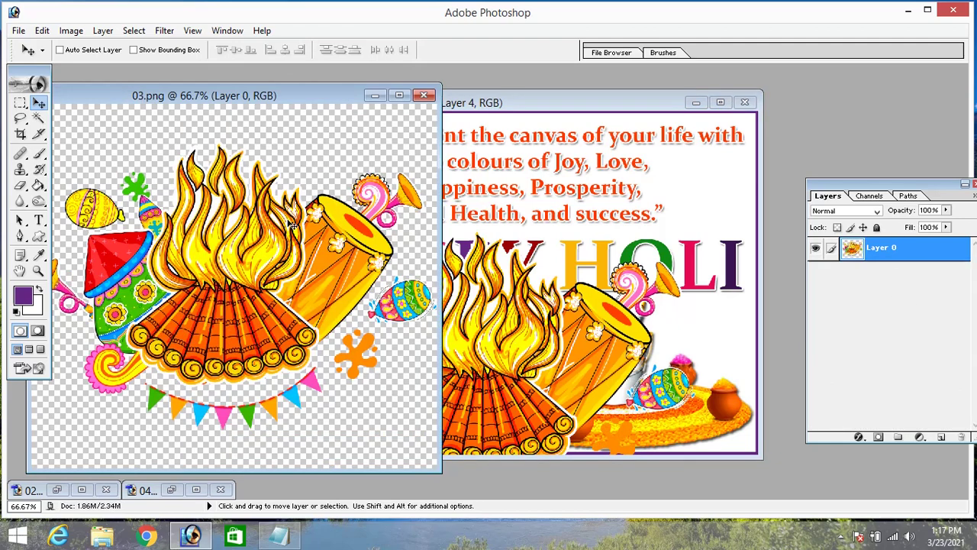
click(381, 98)
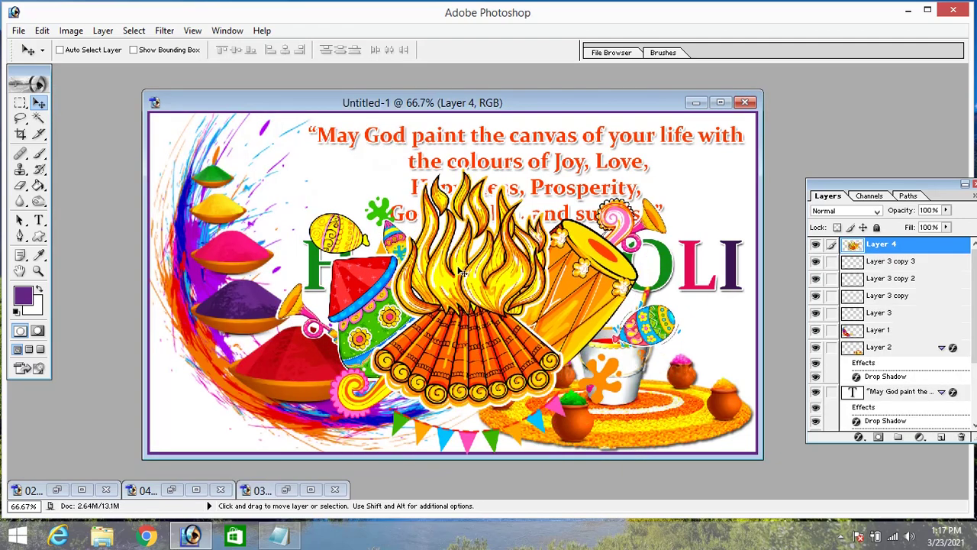
Scale the bonfire to about 30% and position it beside the quote above HAPPY HOLI
key(ctrl+t)
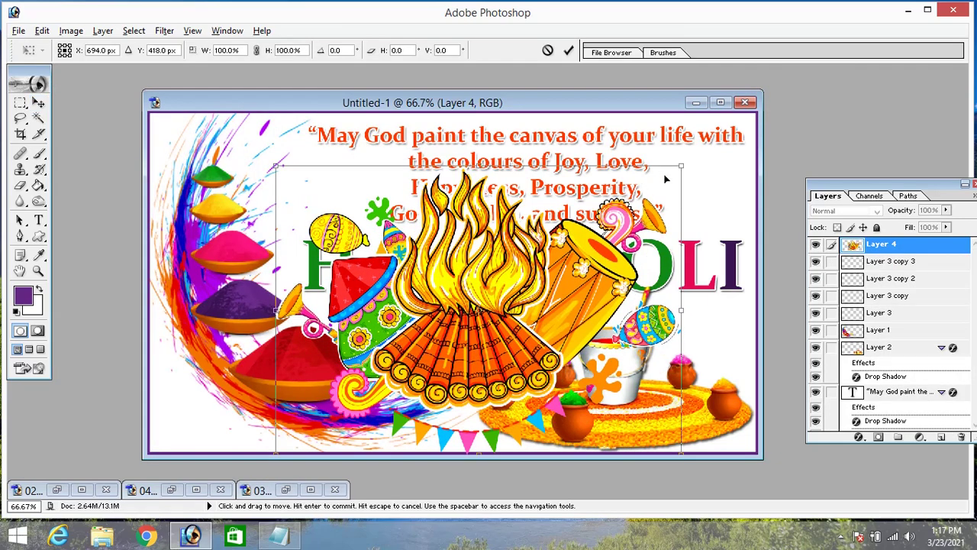
mouse_move(681, 165)
mouse_down()
mouse_move(537, 274)
mouse_move(556, 265)
mouse_up()
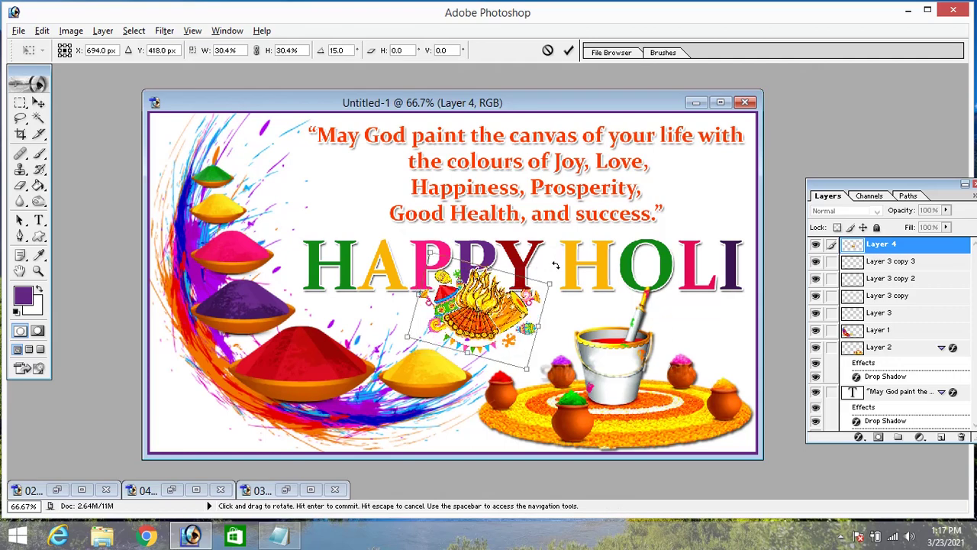
key(Return)
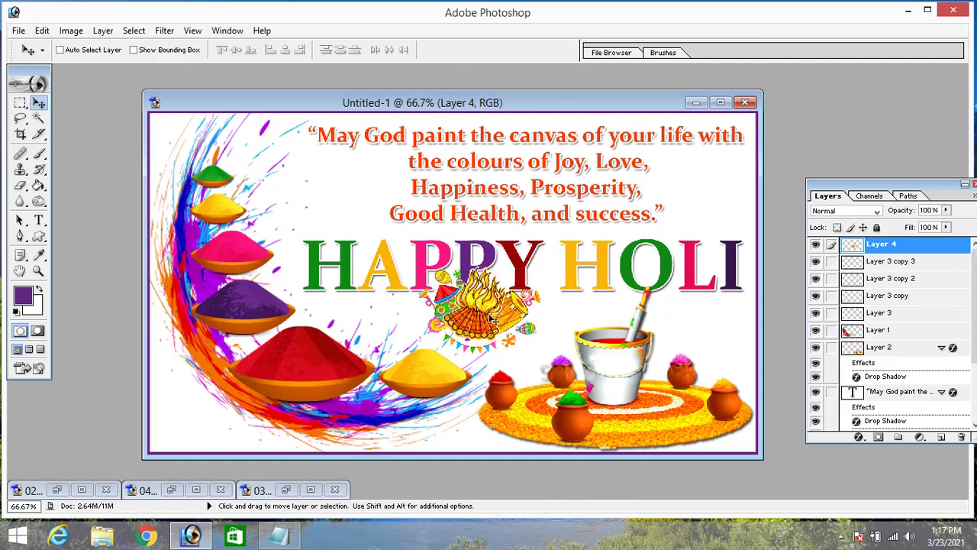
drag(481, 317, 338, 191)
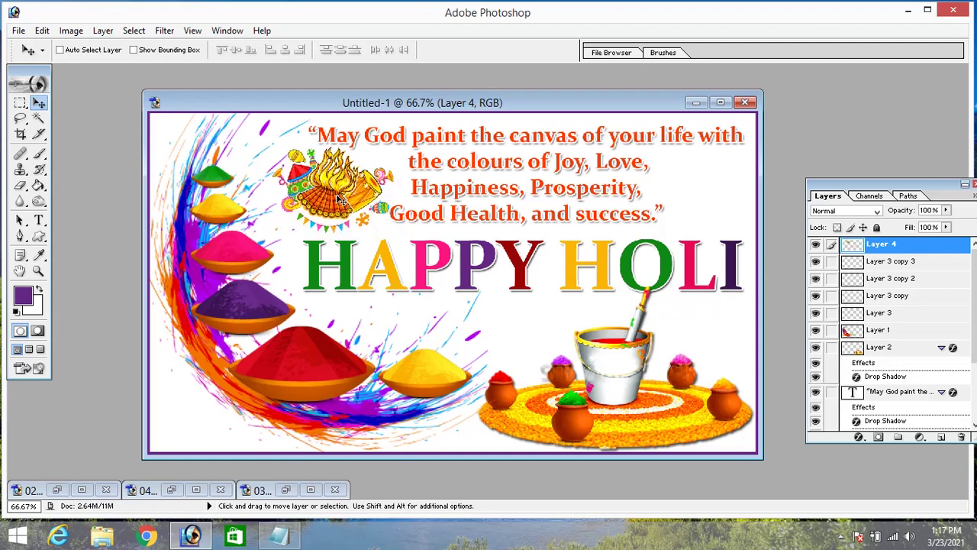
key(ctrl+t)
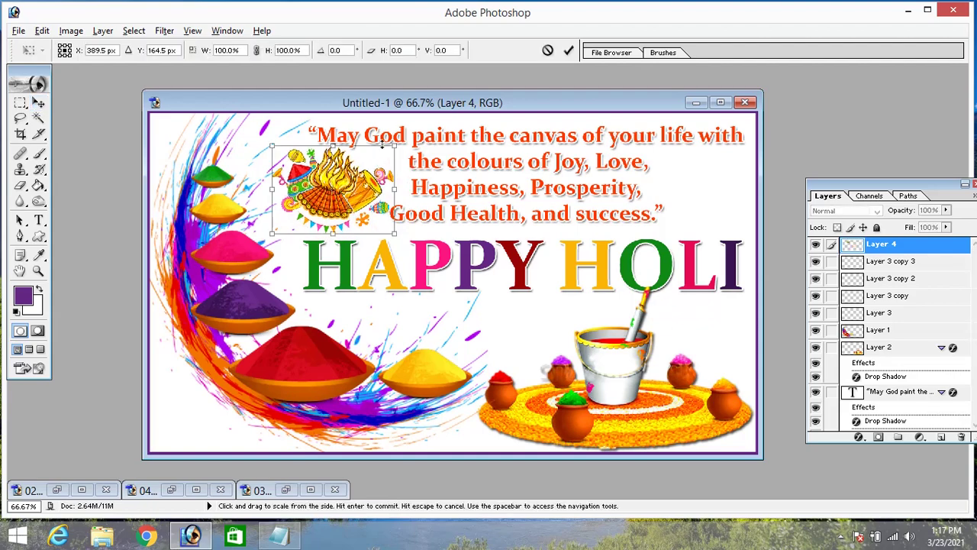
mouse_move(382, 143)
mouse_down()
mouse_move(388, 150)
mouse_move(399, 134)
mouse_up()
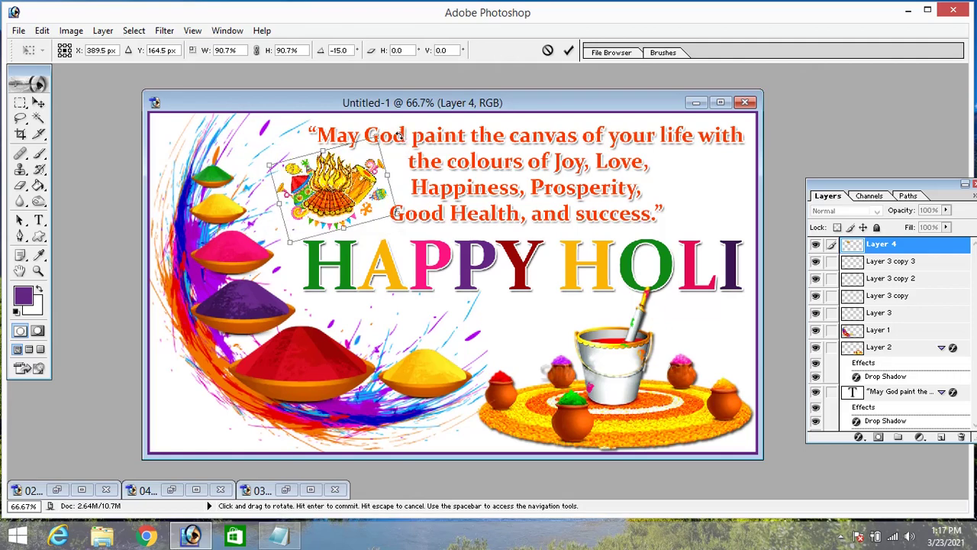
key(Return)
drag(340, 205, 340, 211)
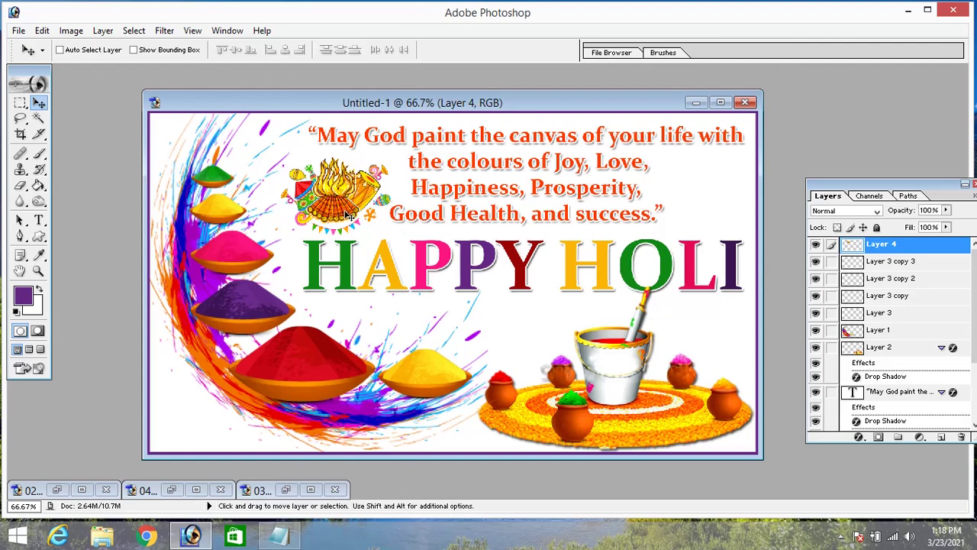
Maximise the card's window and view it at Print Size
click(720, 102)
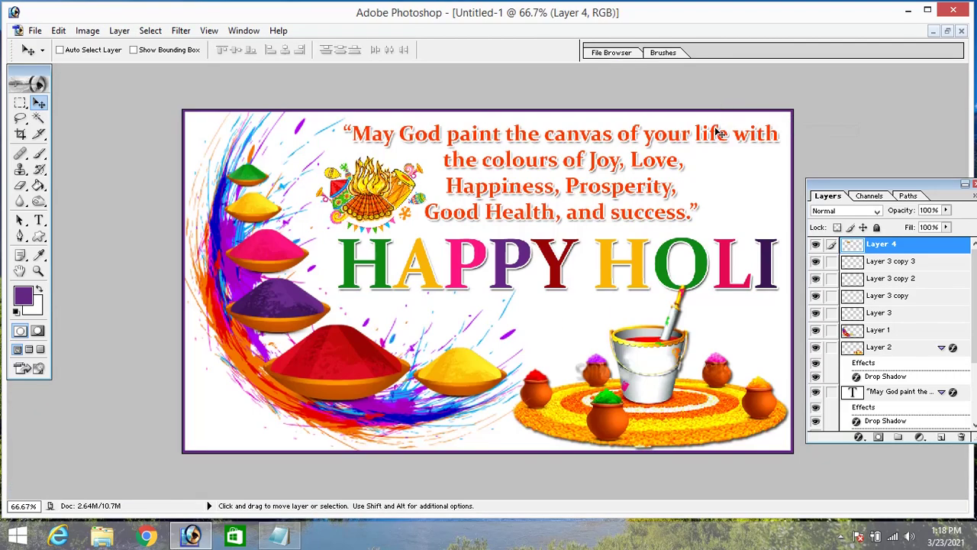
key(ctrl+plus)
key(ctrl+minus)
click(217, 34)
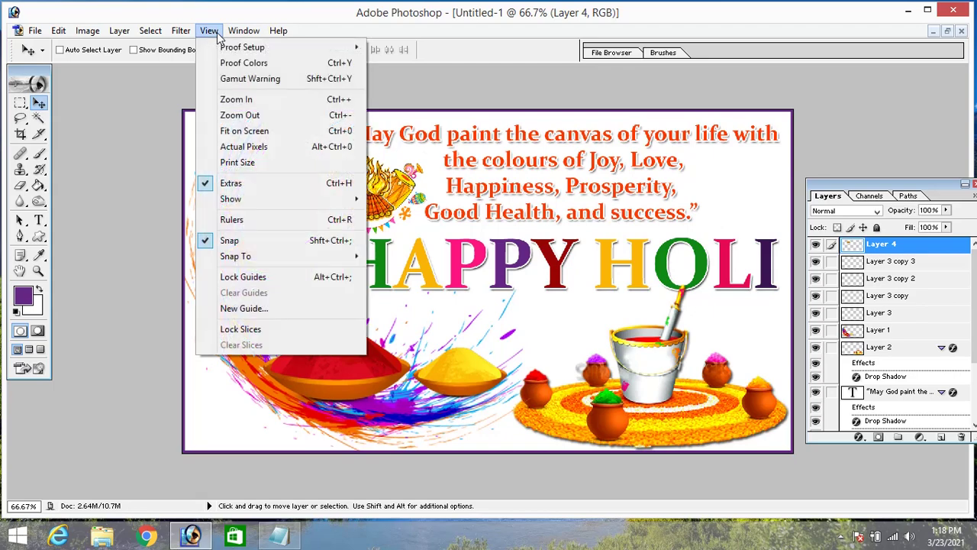
click(249, 162)
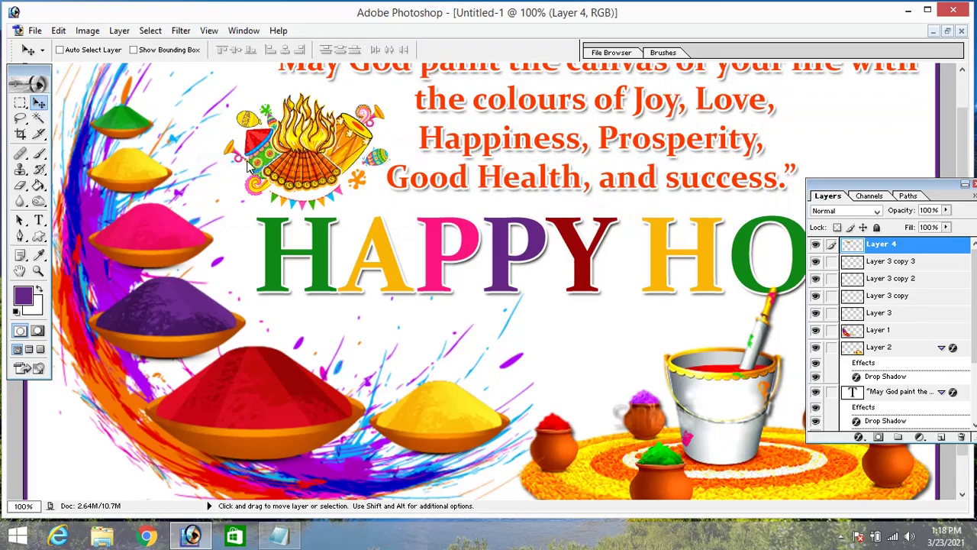
Hide the Layers palette, zoom out, and hide all tools and palettes for a clean preview
key(F7)
scroll(369, 223, up, 2)
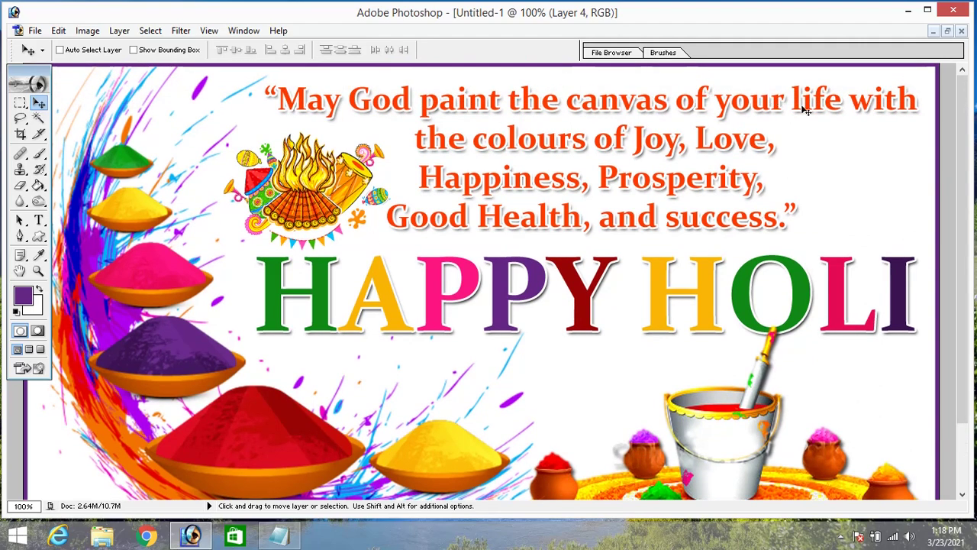
scroll(806, 111, down, 1)
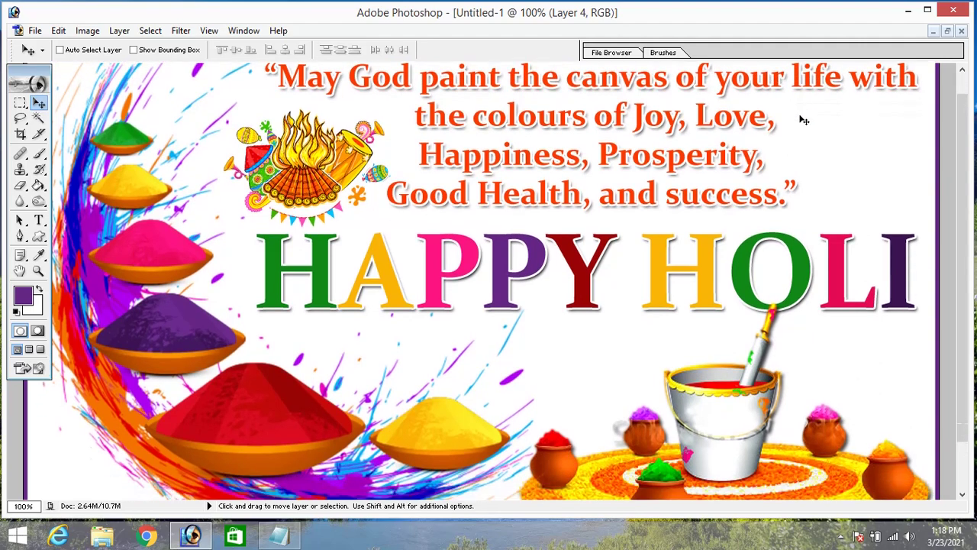
scroll(804, 118, down, 3)
scroll(803, 120, up, 4)
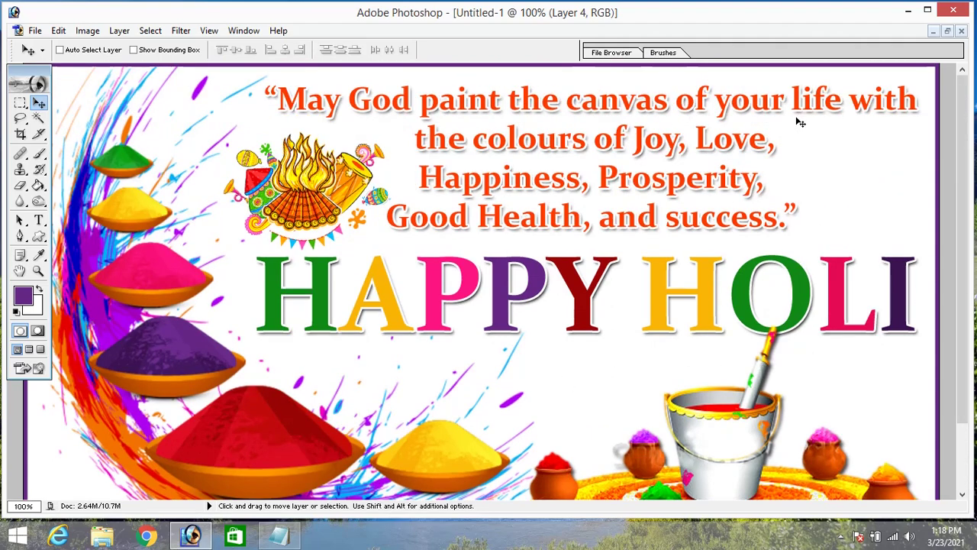
scroll(800, 122, down, 1)
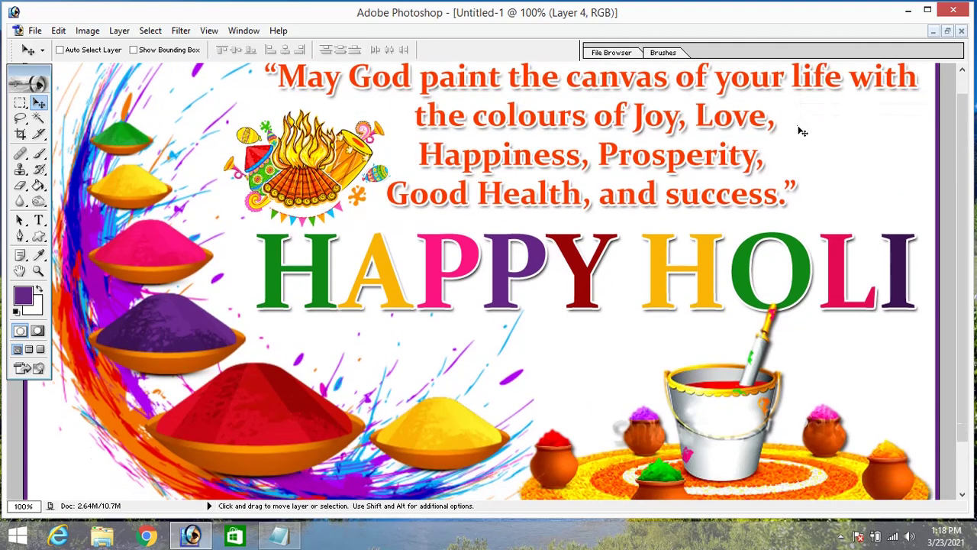
key(ctrl+minus)
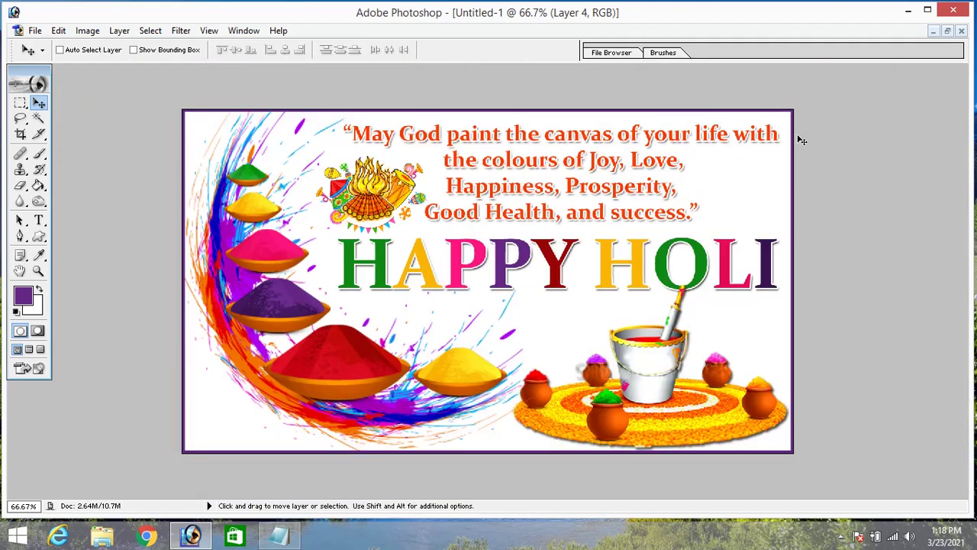
key(Tab)
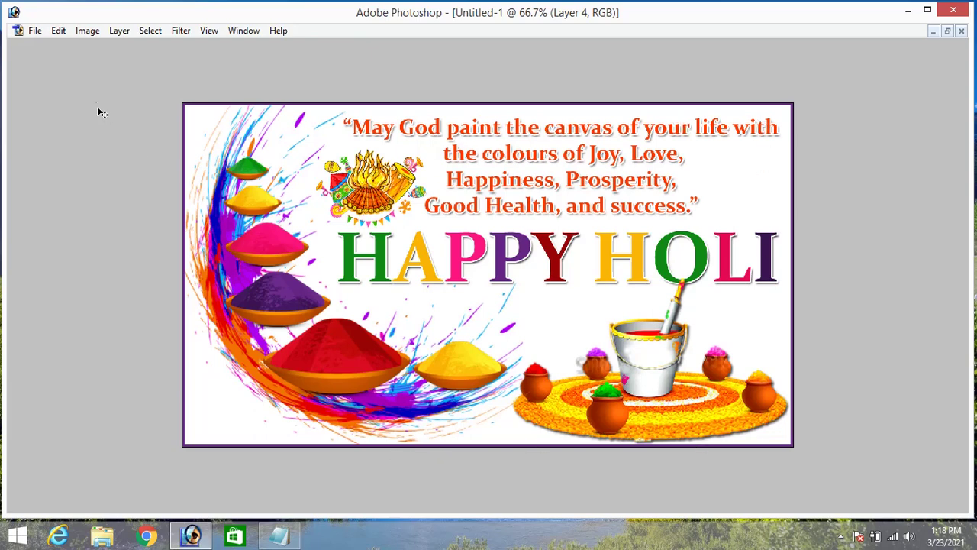
Save the card as Holi Greeting.psd in Photoshop (*.PSD) format
click(35, 31)
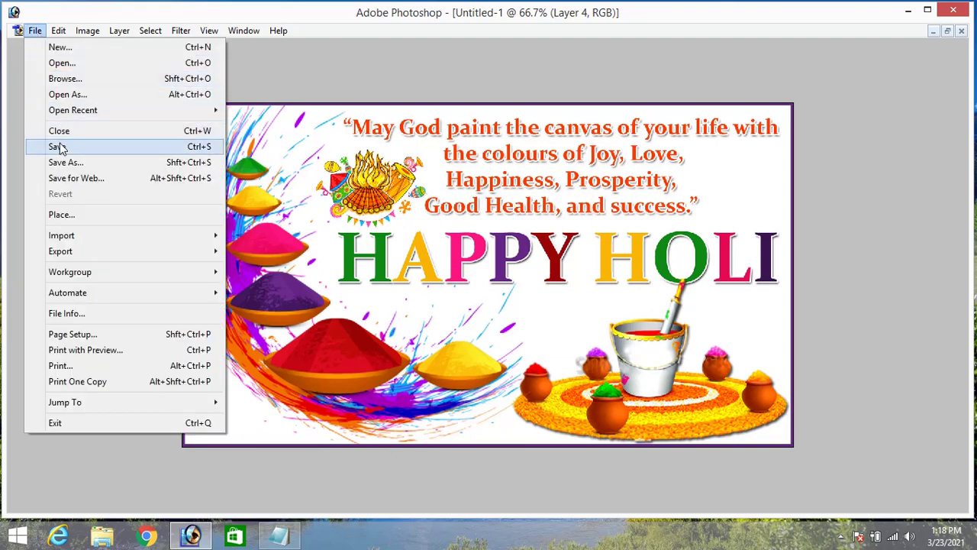
click(59, 150)
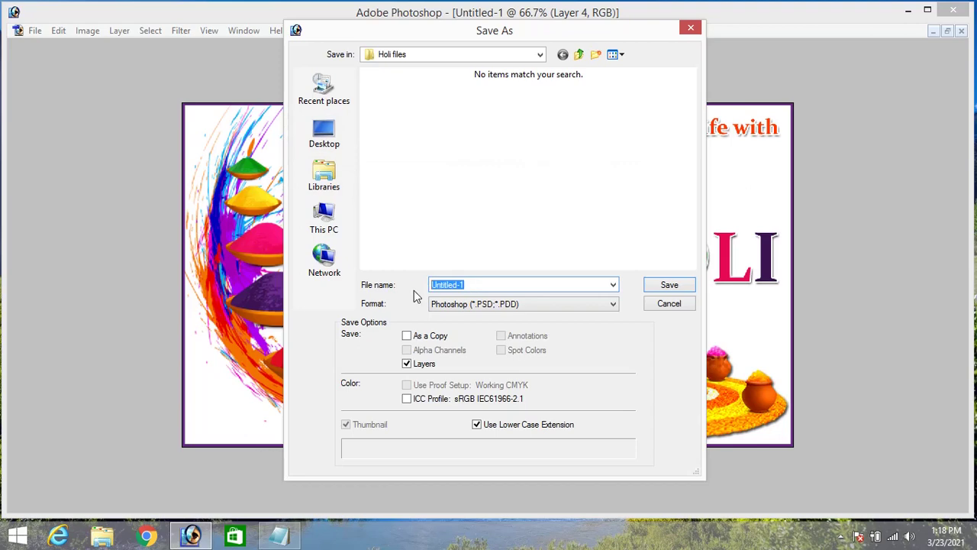
text(h)
text(H)
text(oli)
text( Greet)
text(ing)
click(563, 306)
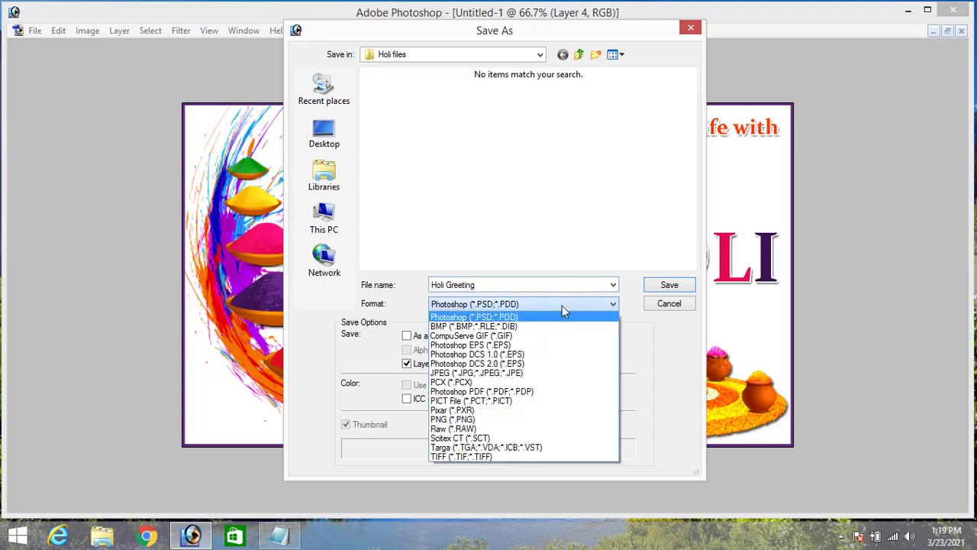
click(493, 318)
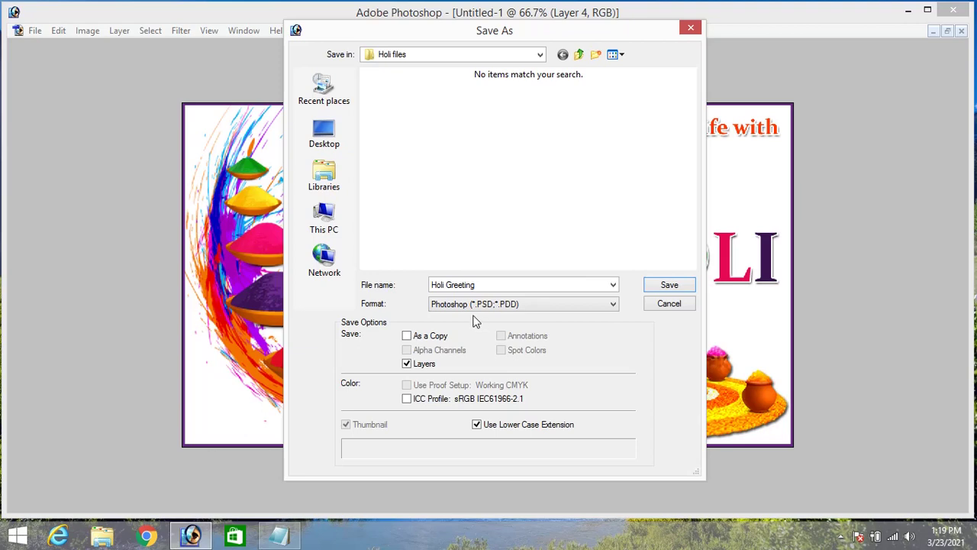
click(664, 285)
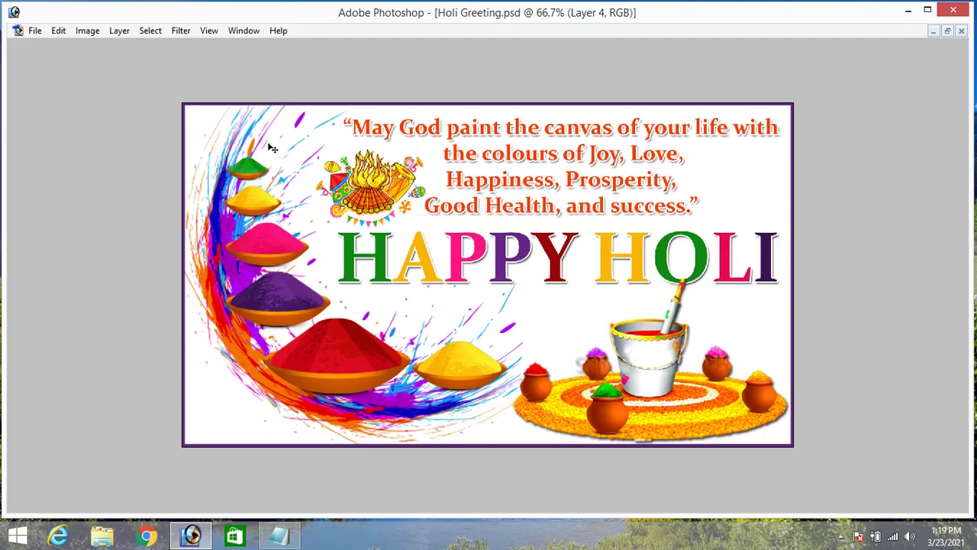
Save a JPEG copy, Holi Greeting copy.jpg, at Maximum quality, then restore the palettes
click(35, 32)
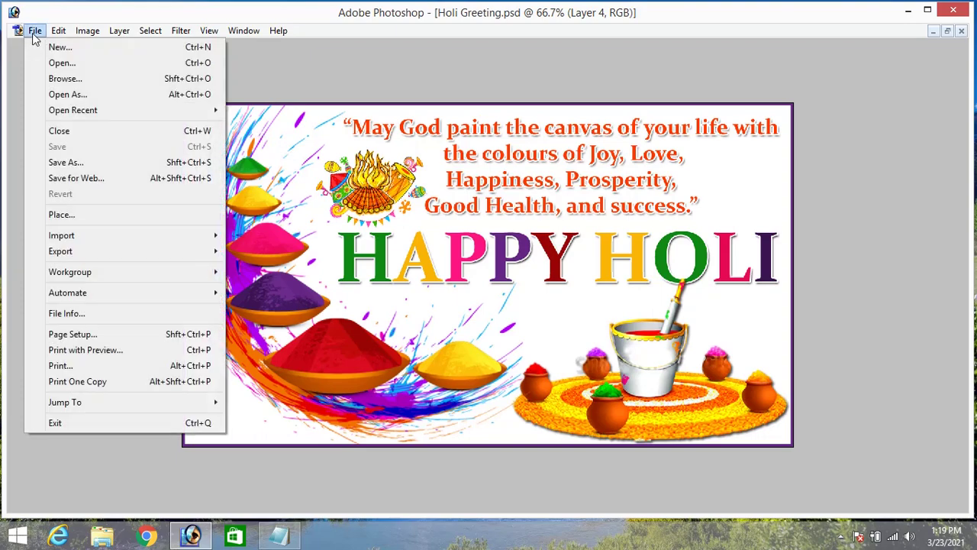
click(64, 165)
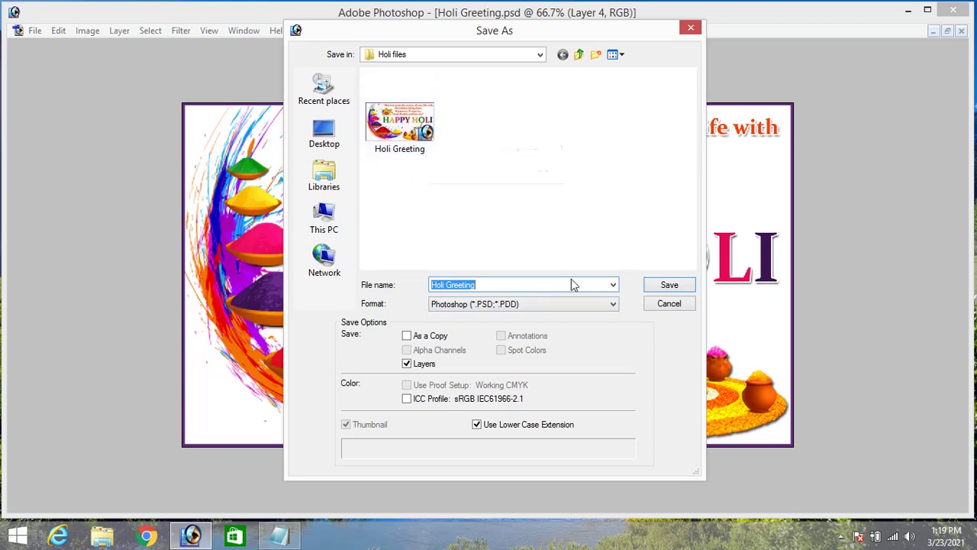
click(579, 304)
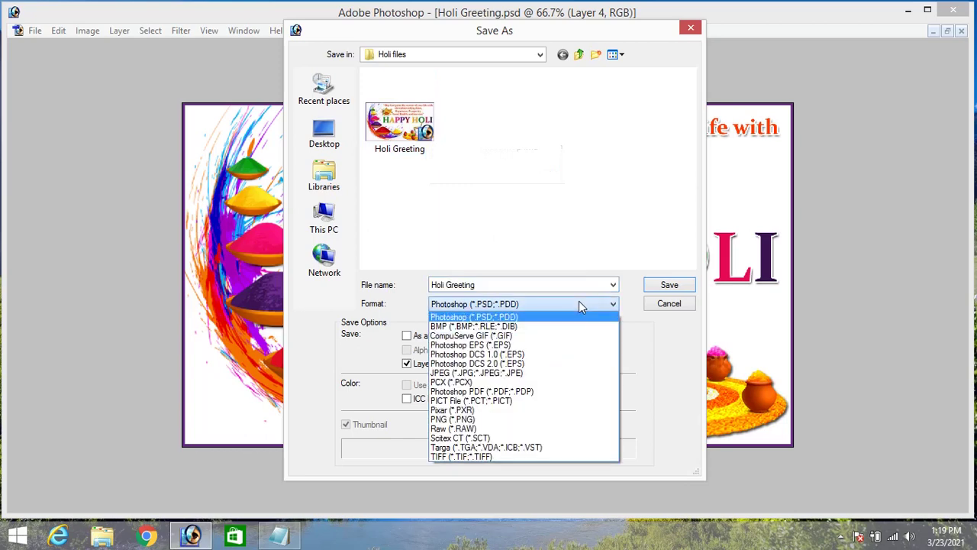
click(527, 373)
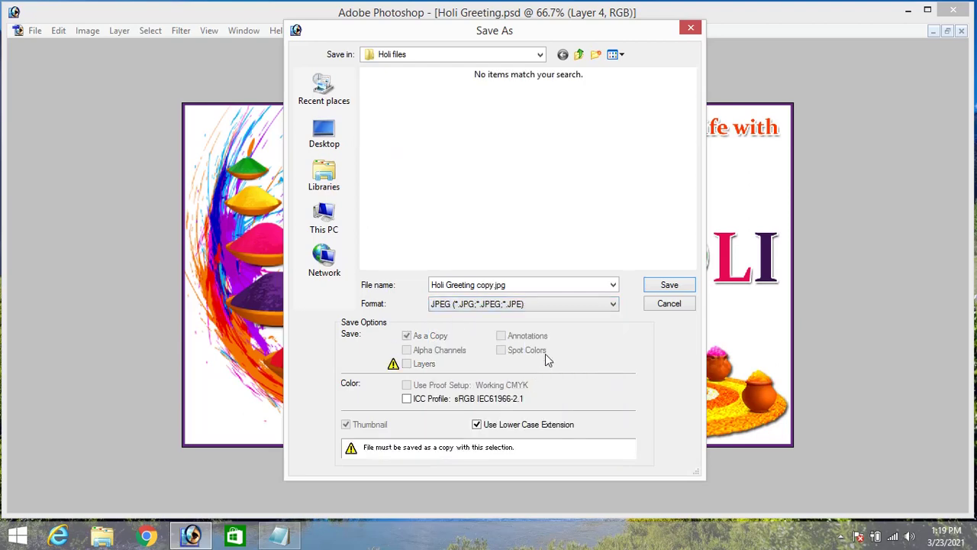
click(669, 286)
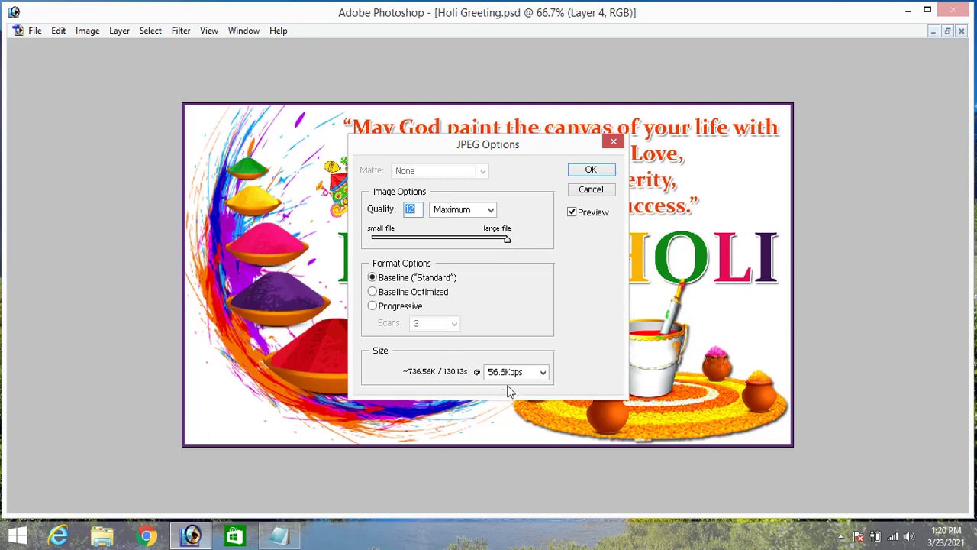
click(594, 173)
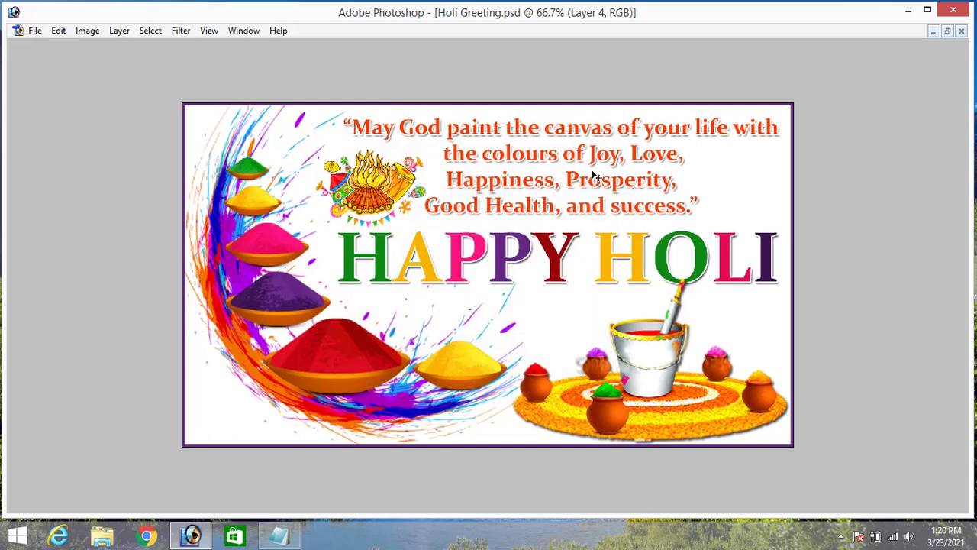
key(Tab)
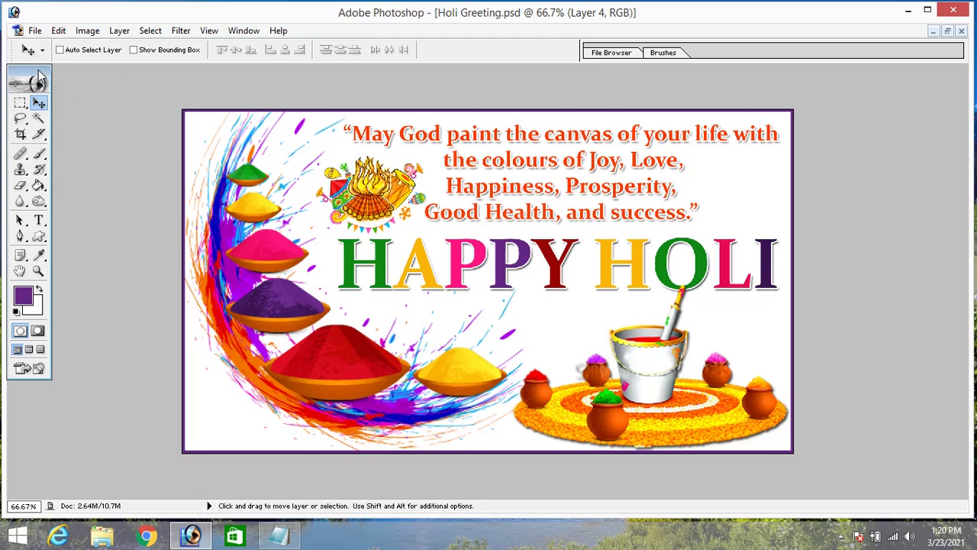
Toggle the palettes and Layers list, adjust the zoom, then minimise Photoshop to the desktop
key(Tab)
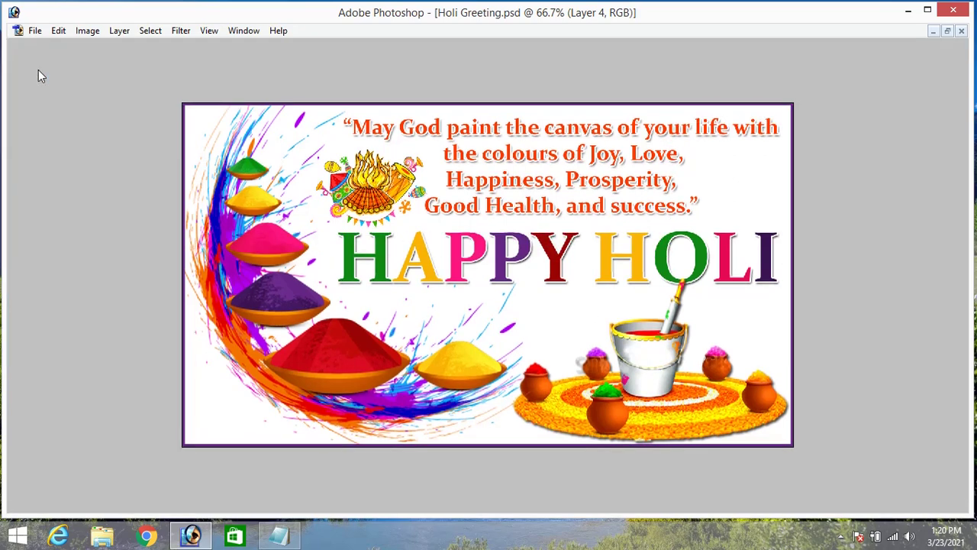
key(Tab)
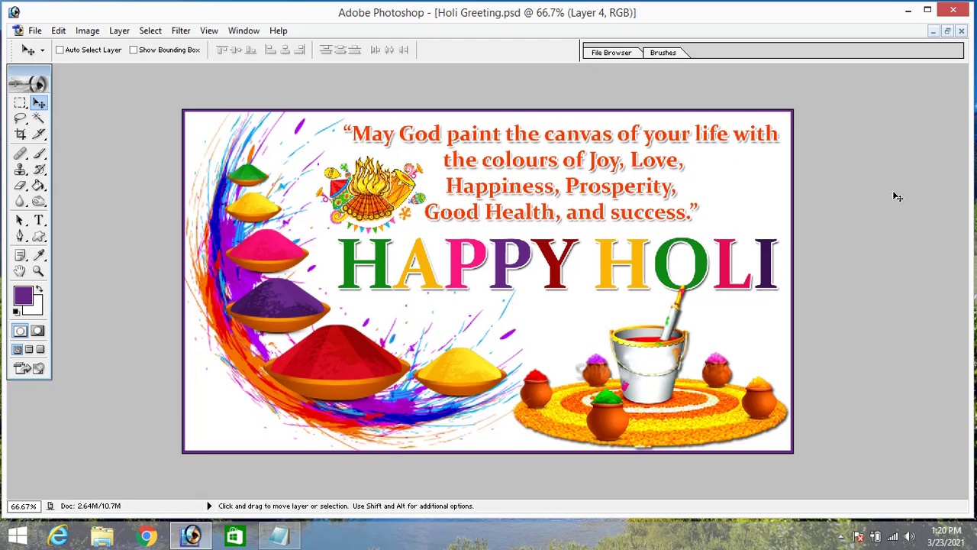
key(F7)
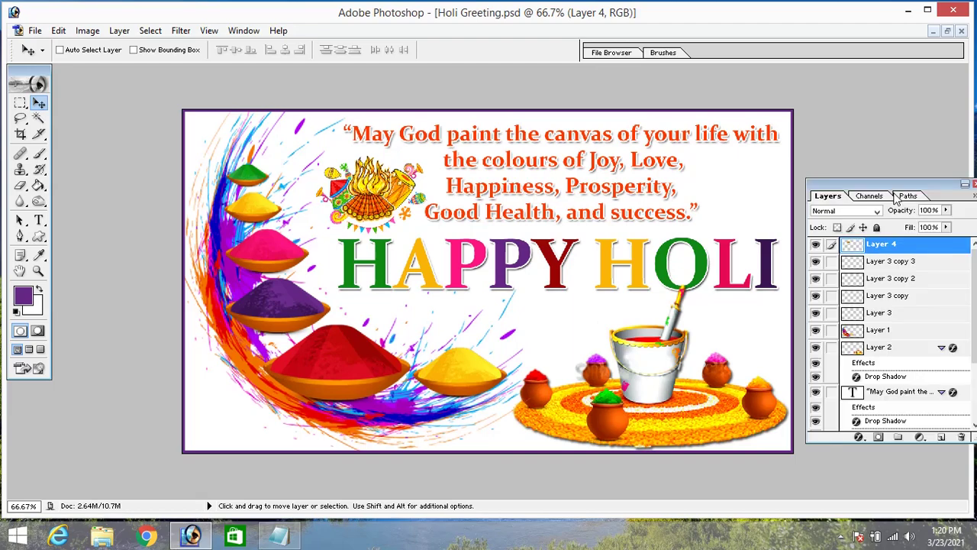
key(ctrl+minus)
key(ctrl+plus)
key(ctrl+0)
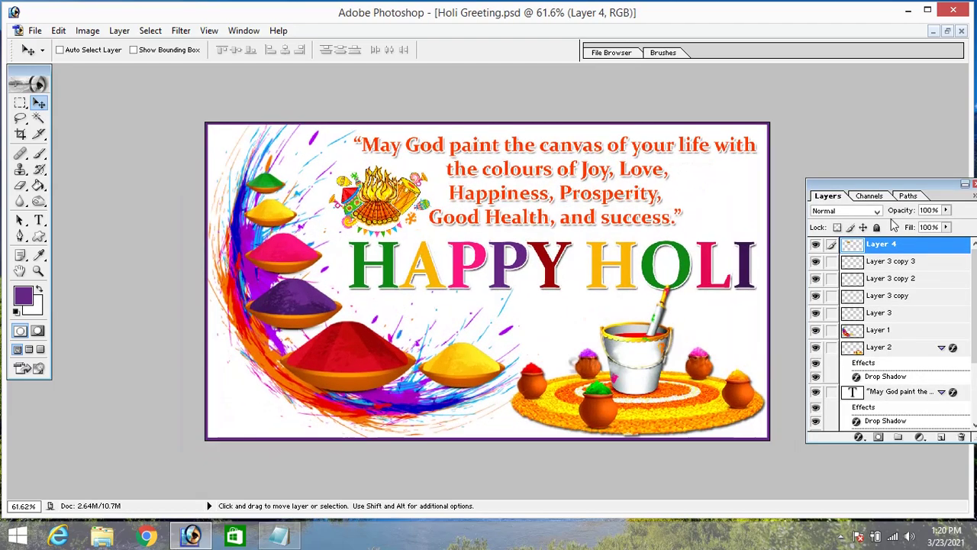
key(F7)
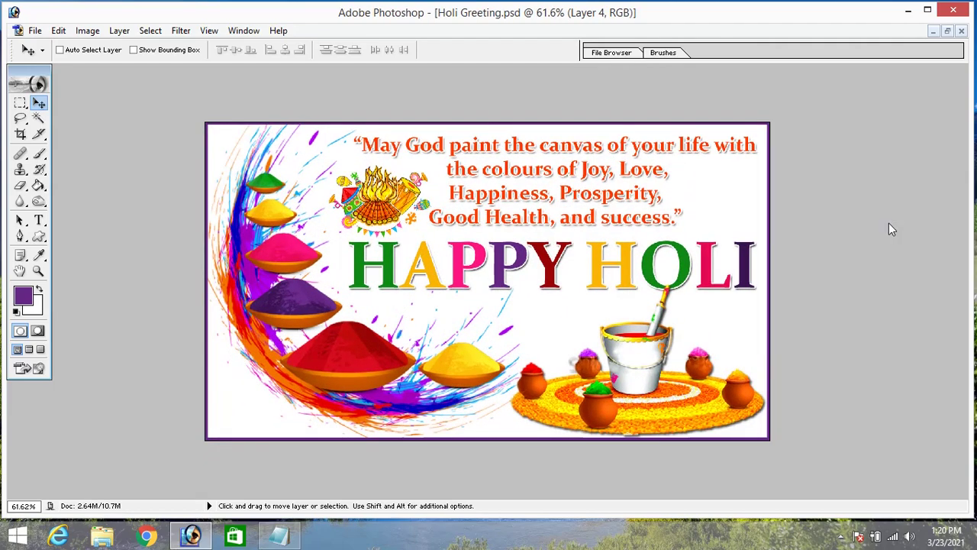
key(F7)
key(F7)
key(F7)
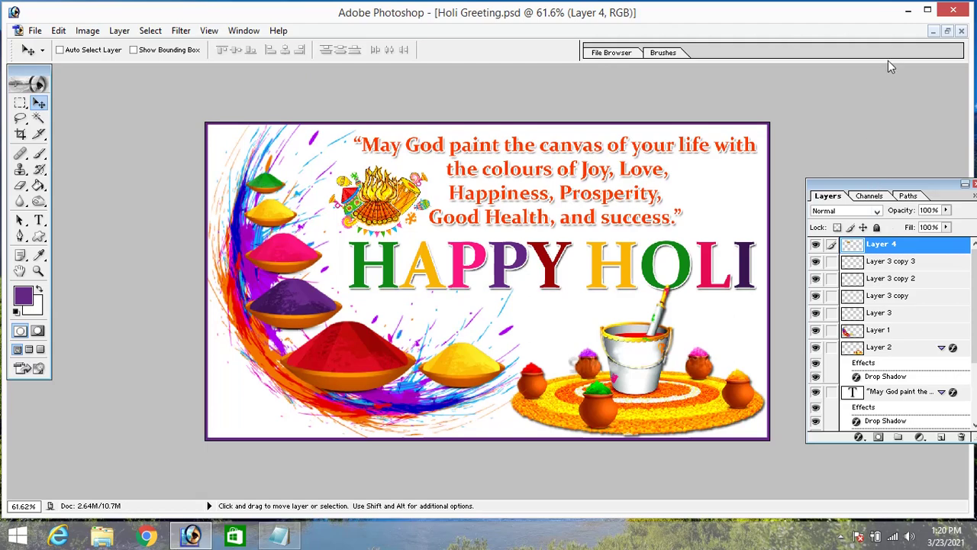
click(908, 12)
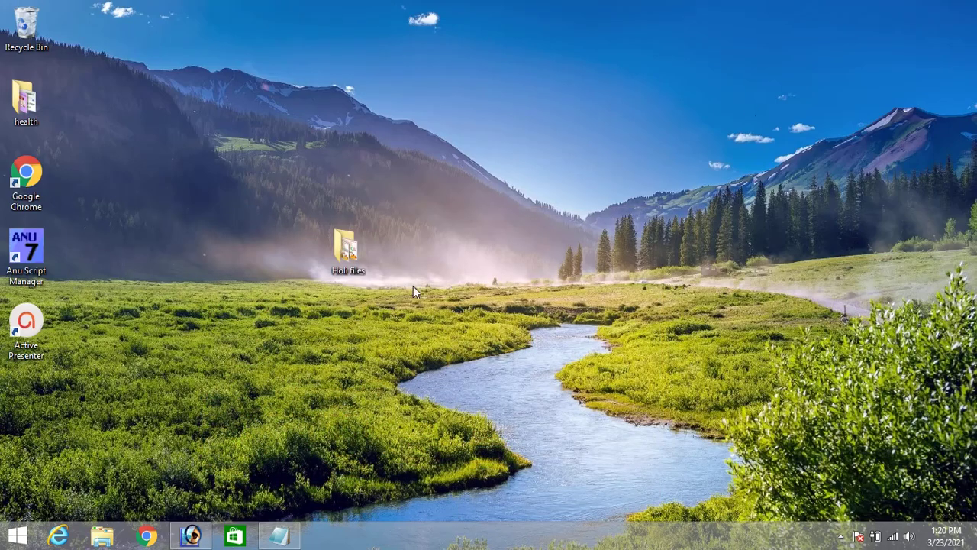
Open the Holi files folder and bring up the context menu for Holi Greeting copy.jpg
double_click(347, 255)
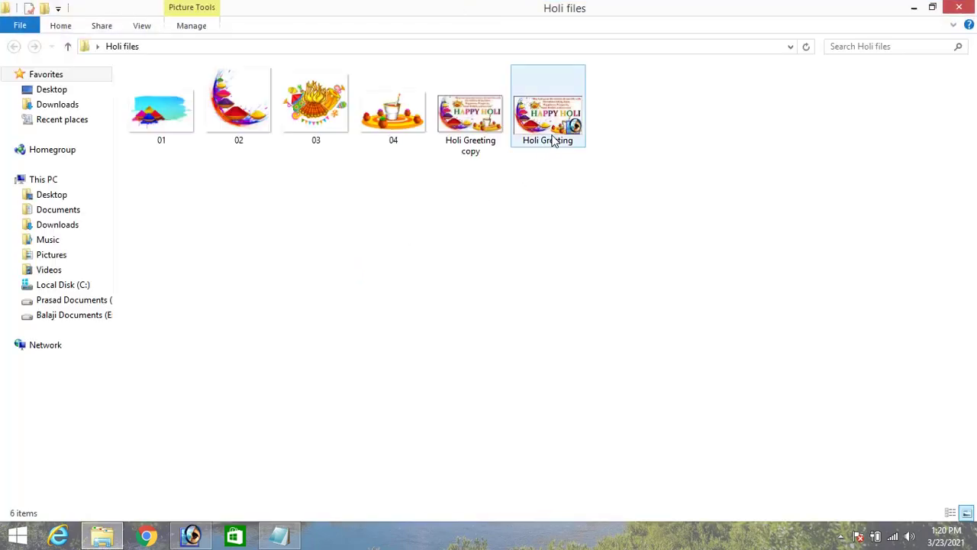
mouse_move(549, 115)
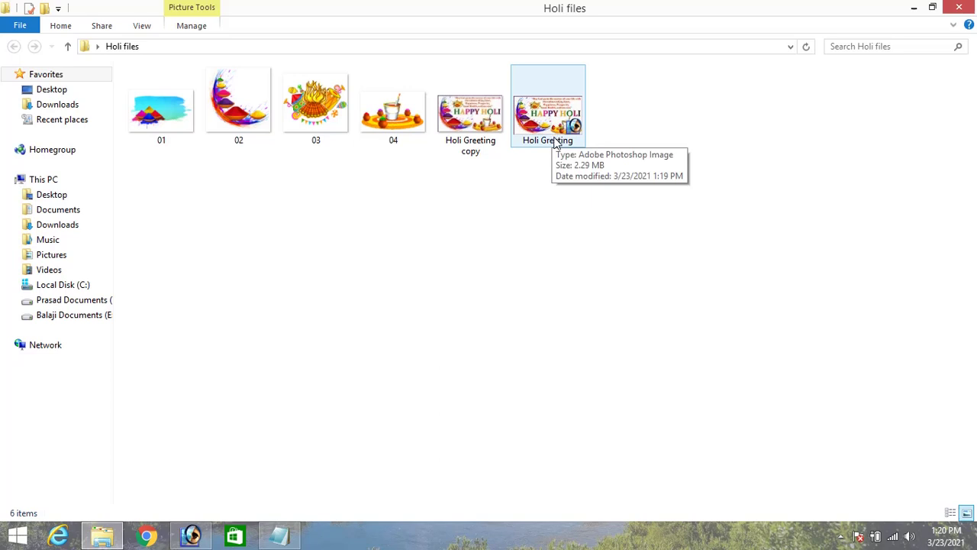
click(488, 149)
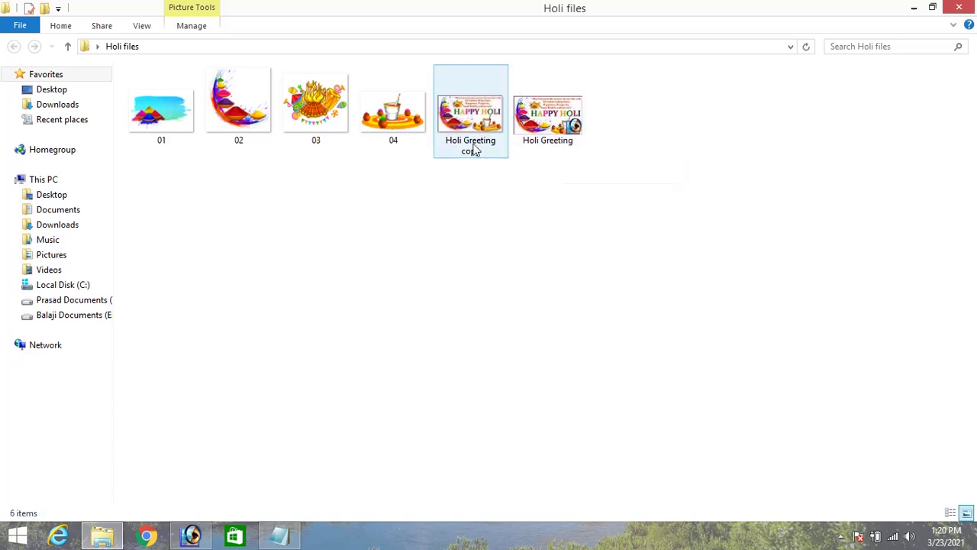
mouse_move(470, 145)
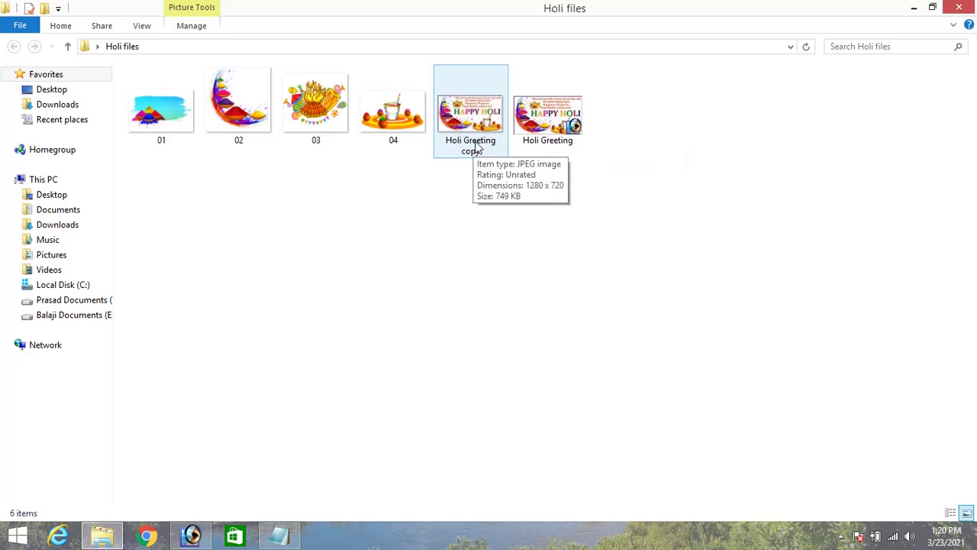
click(475, 138)
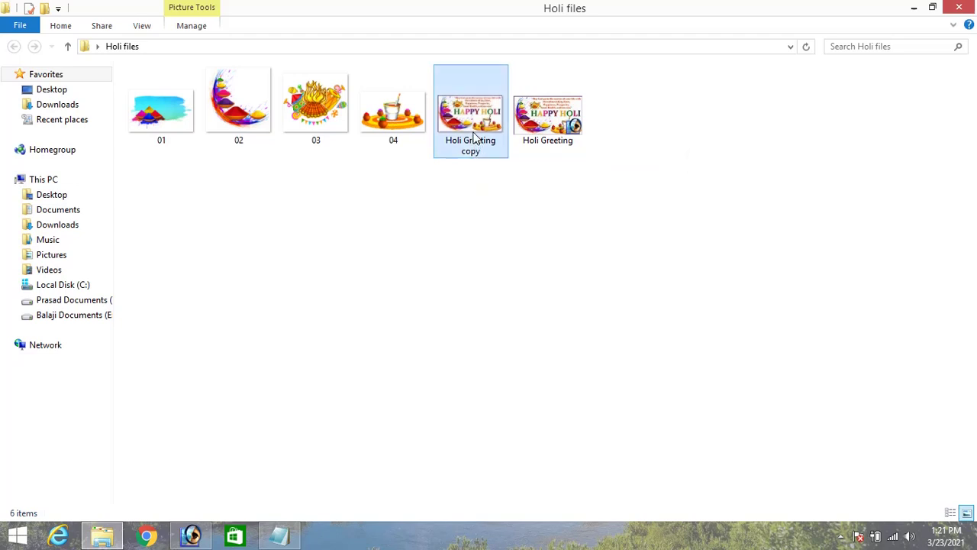
double_click(473, 133)
right_click(473, 132)
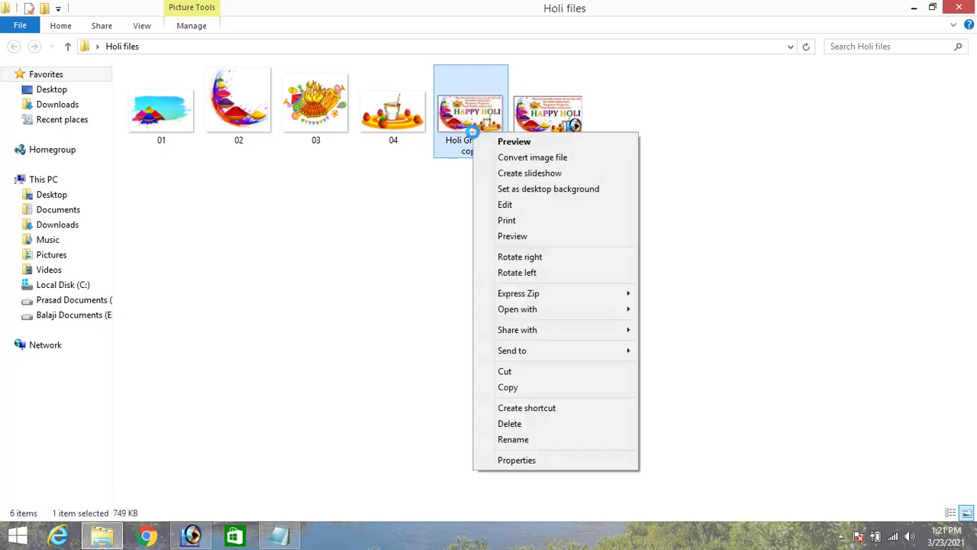
Preview Holi Greeting copy.jpg in Windows Photo Viewer
click(508, 143)
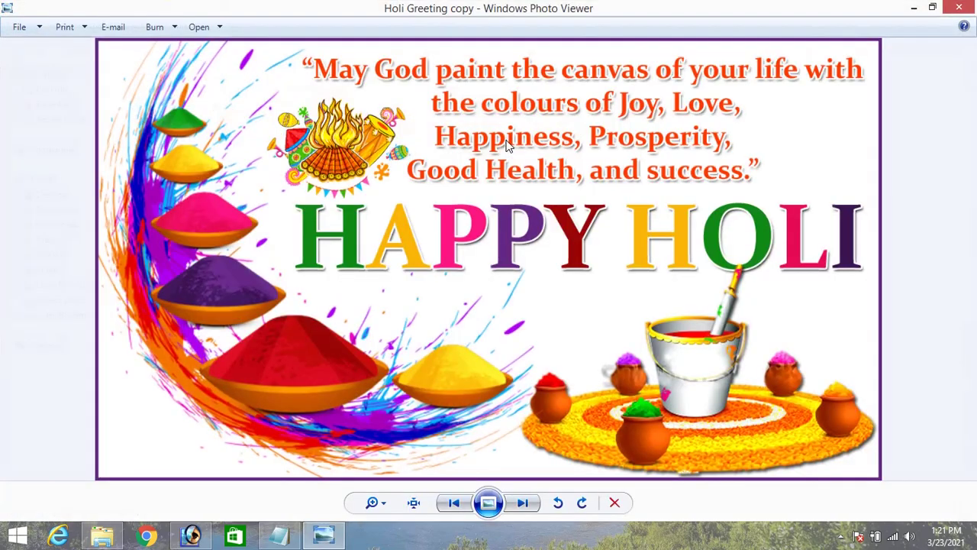